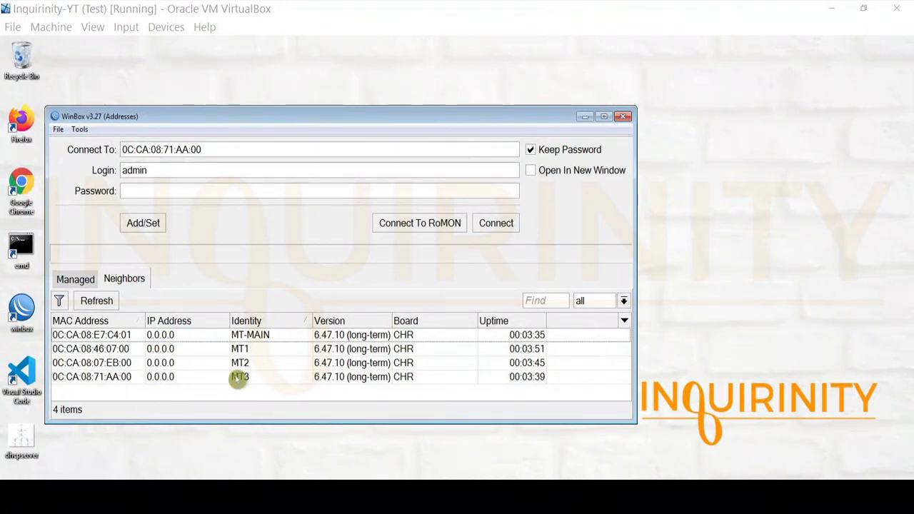
Step: Connect to the MT-MAIN router from the discovered neighbors with the admin login
left_click(269, 339)
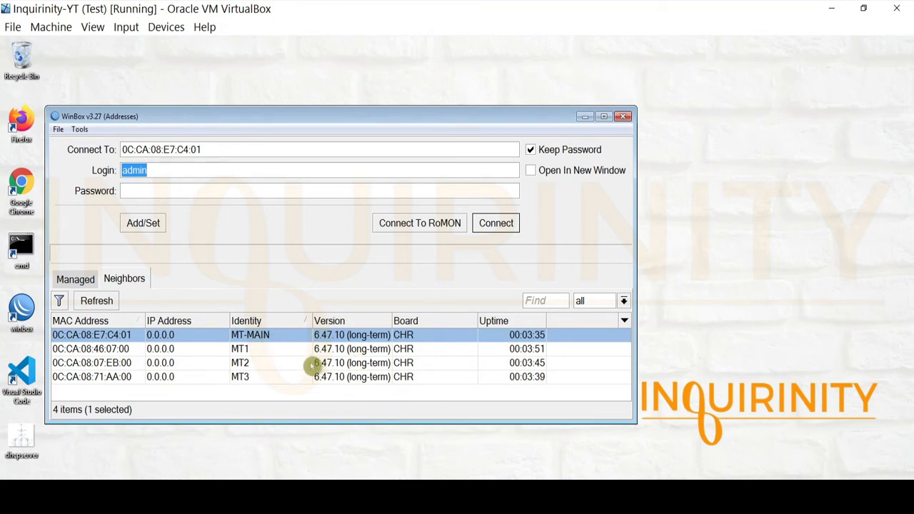
left_click(260, 350)
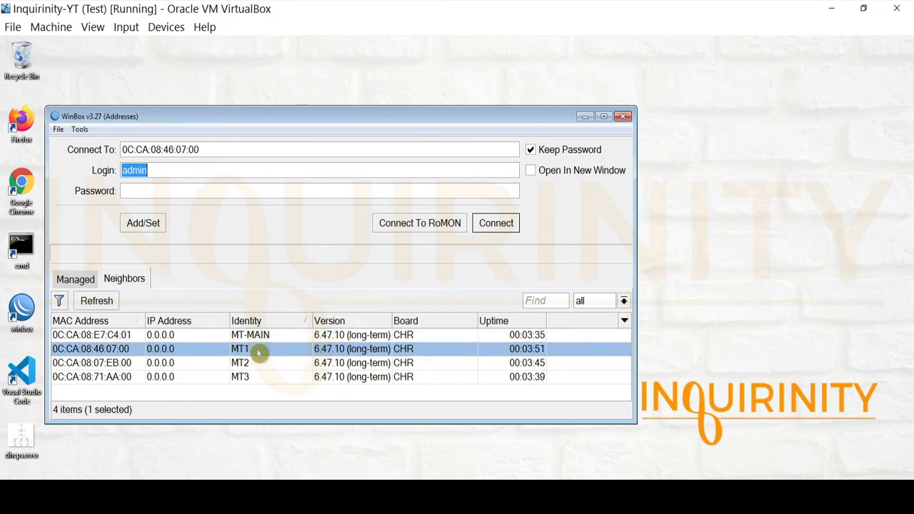
left_click(254, 364)
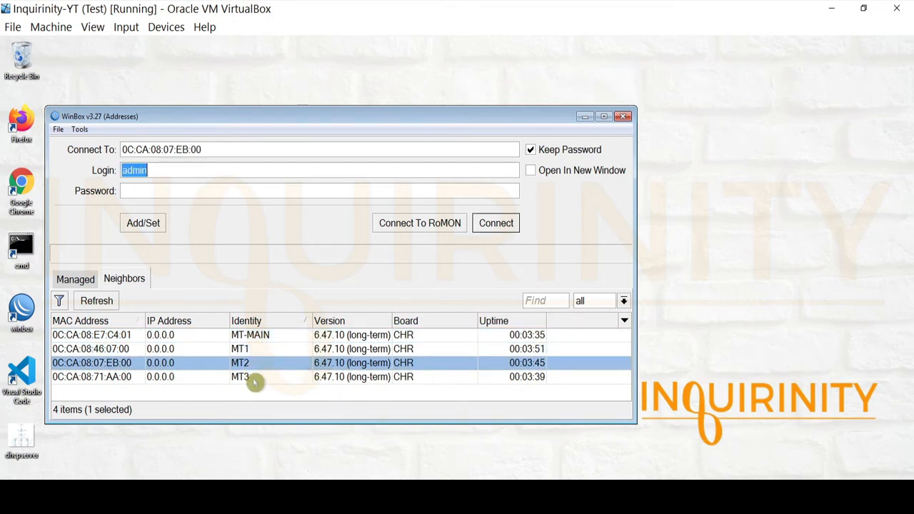
left_click(254, 379)
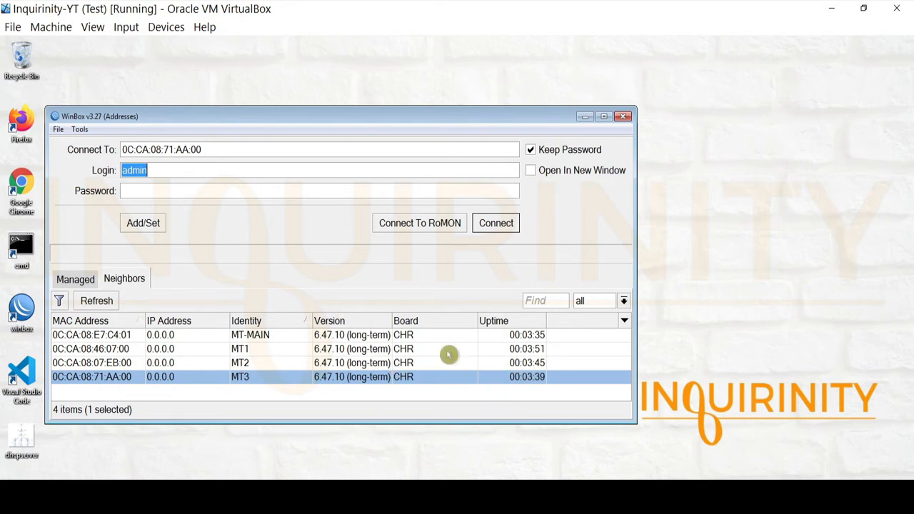
left_click(115, 337)
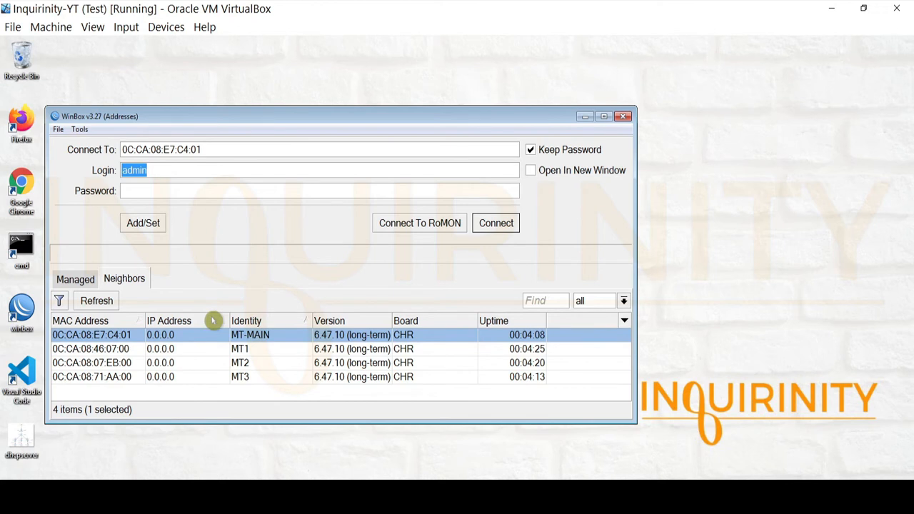
key("Return")
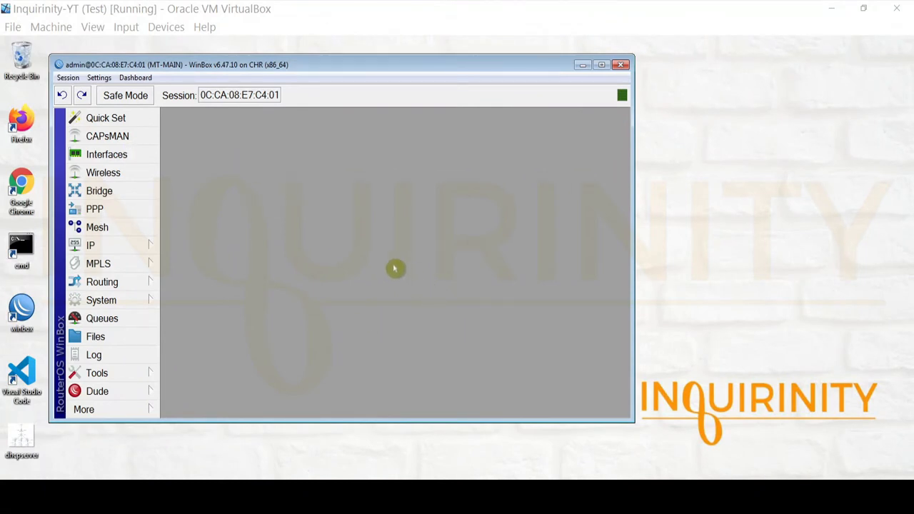
left_click(122, 493)
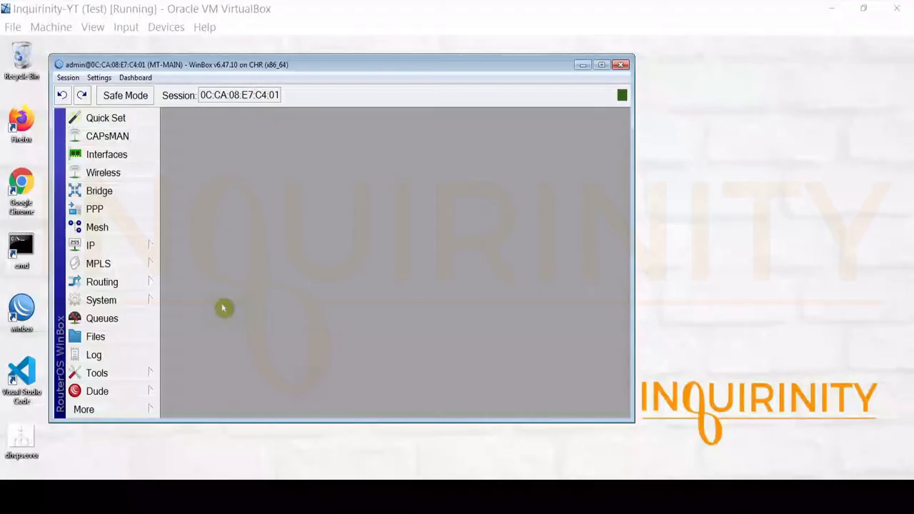
Step: Check the router's DHCP client entry on ether1 and its default route in the route list
left_click(125, 246)
left_click(221, 120)
left_click(234, 196)
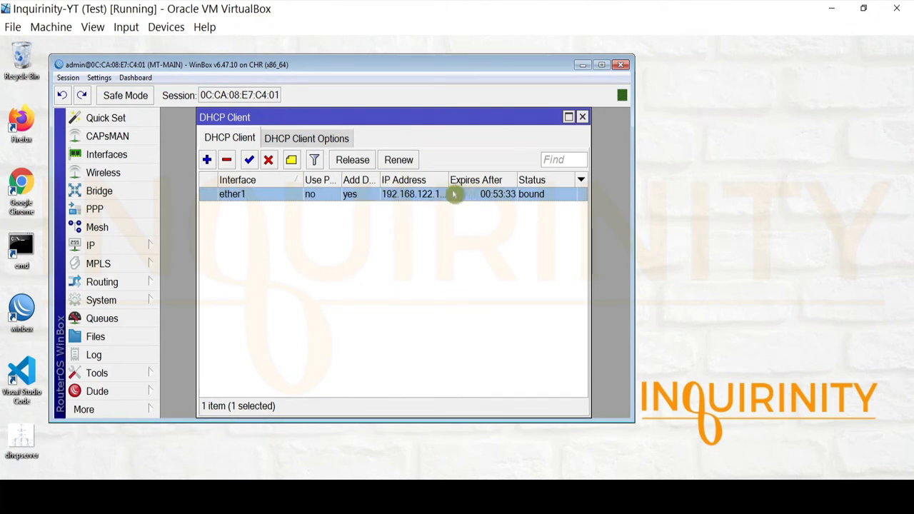
left_click(582, 116)
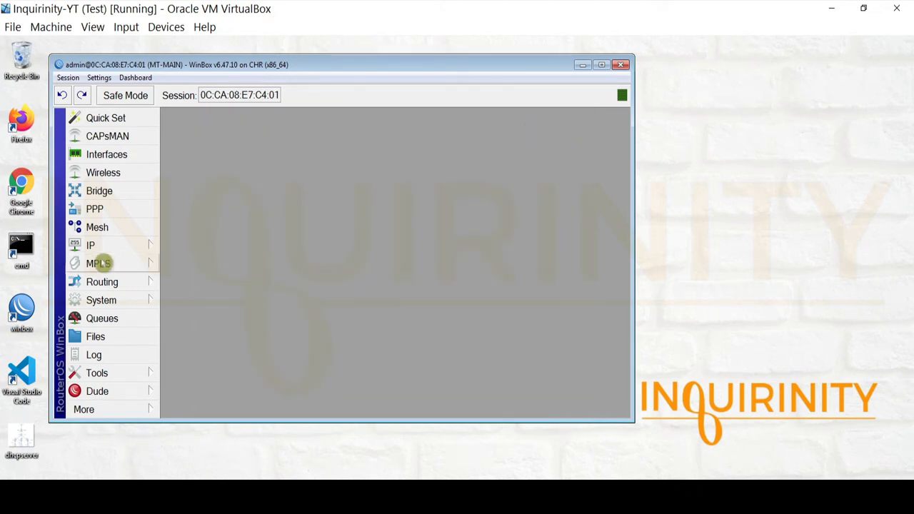
mouse_move(143, 250)
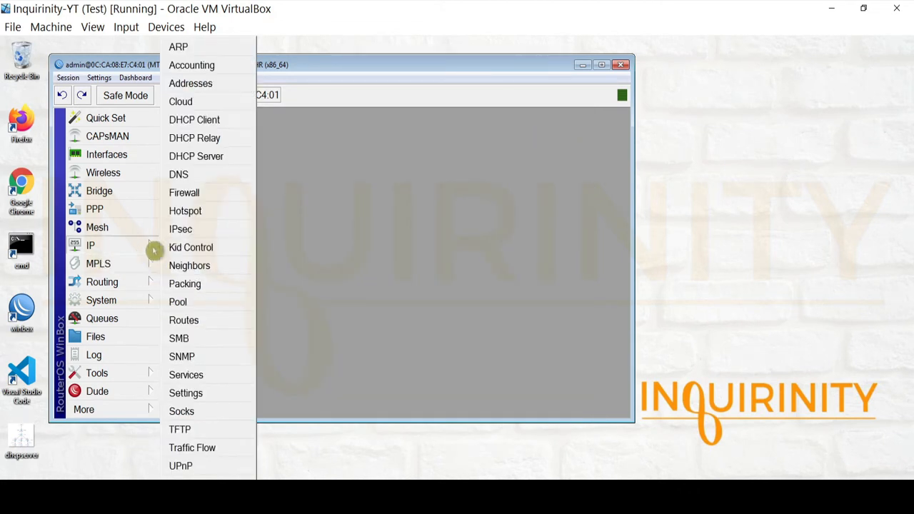
left_click(184, 320)
left_click(271, 199)
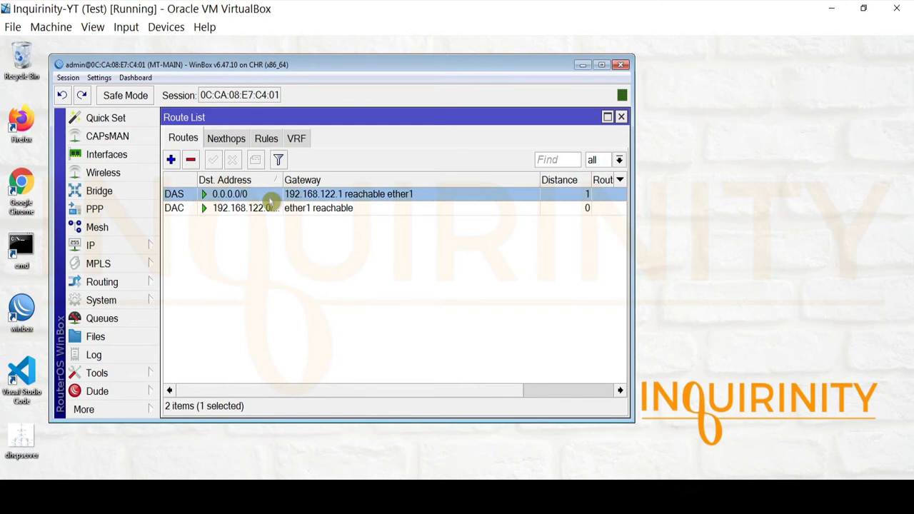
left_click(620, 116)
Step: Check the router's DNS settings and the srcnat rule in the firewall's NAT list
mouse_move(82, 250)
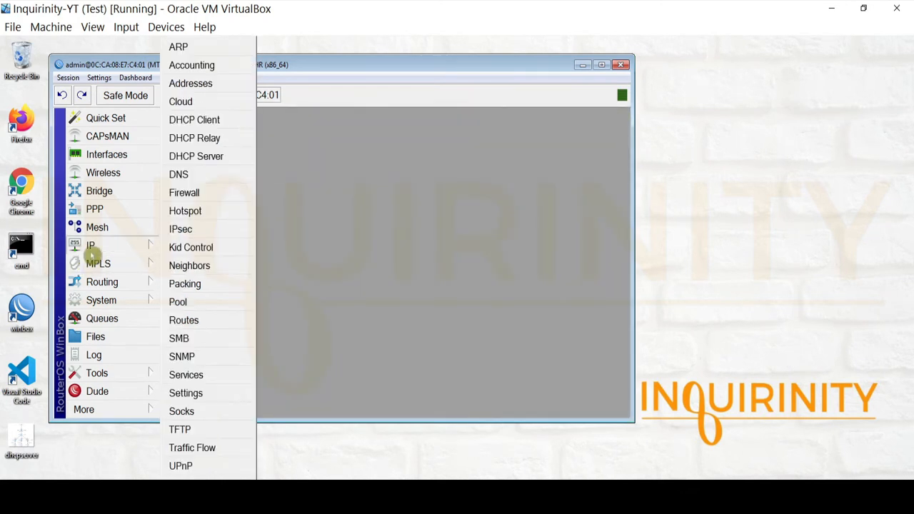
left_click(209, 174)
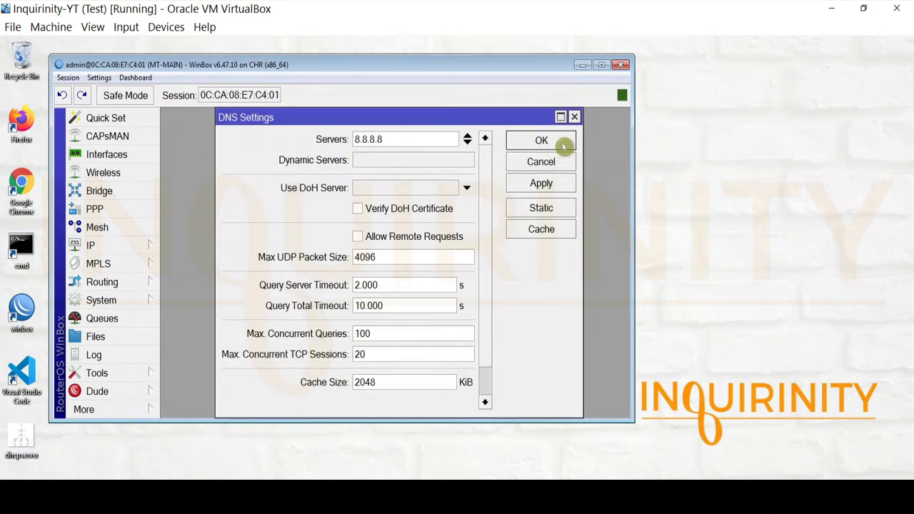
left_click(574, 118)
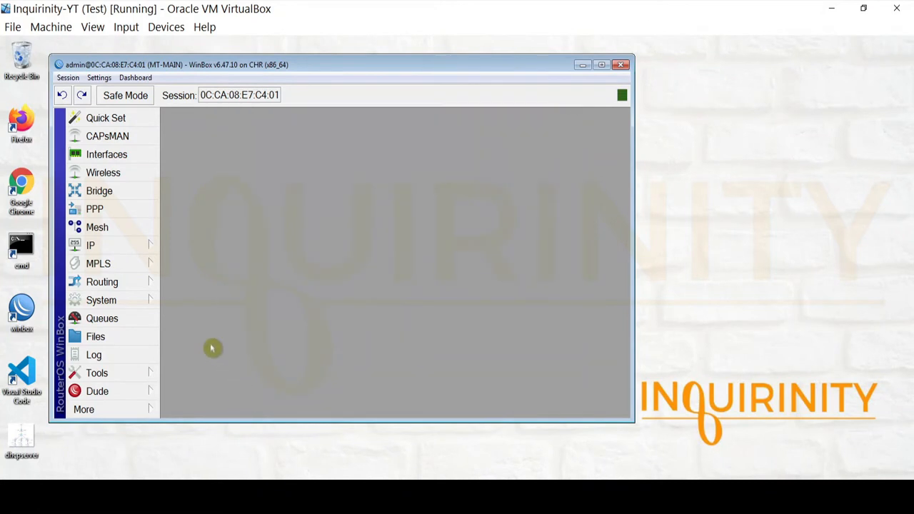
mouse_move(123, 248)
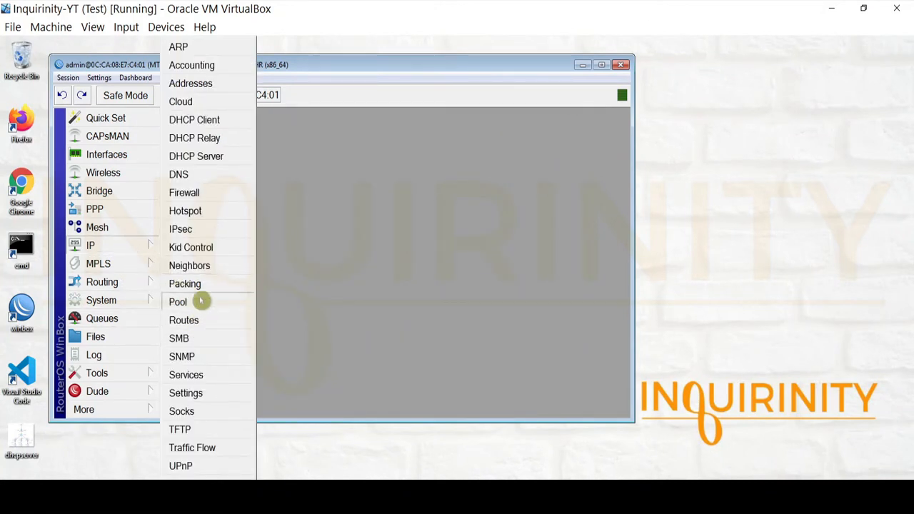
left_click(203, 193)
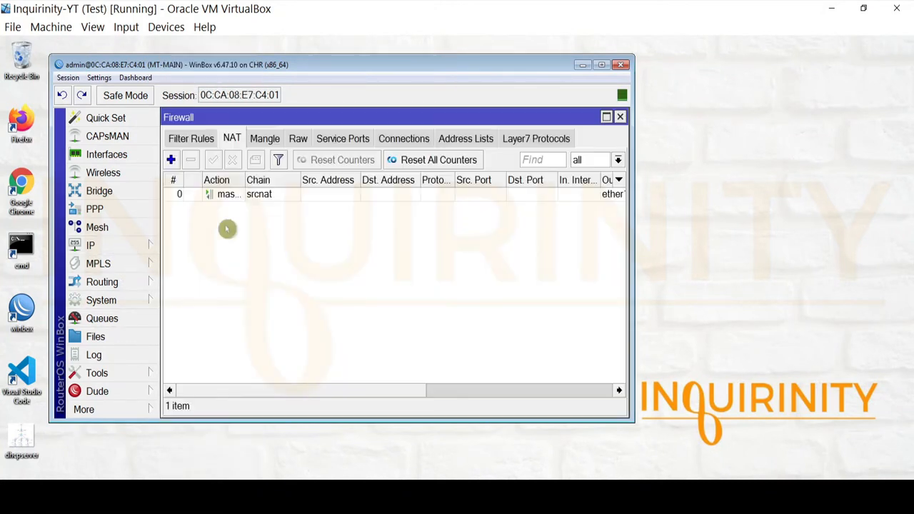
left_click(255, 197)
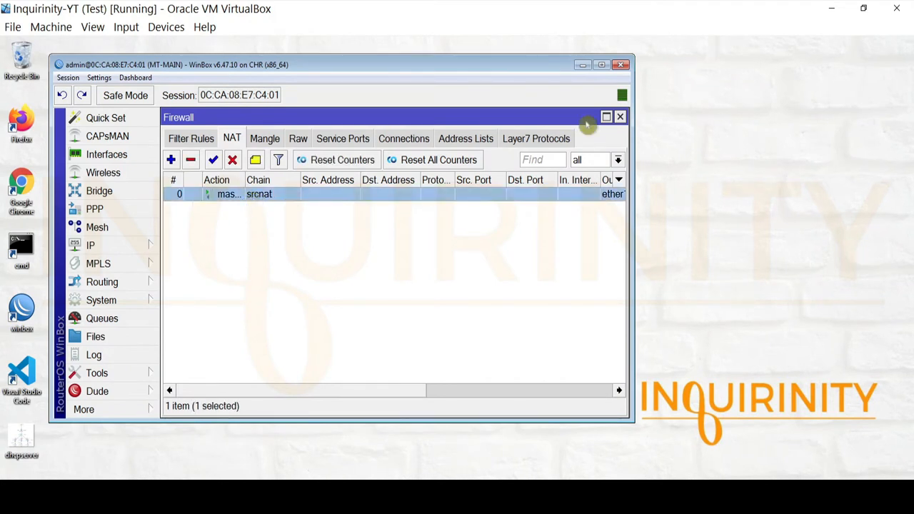
left_click(620, 117)
Step: Test the router's internet connectivity by pinging 9.9.9.9 and 1.1.1.1
left_click(117, 376)
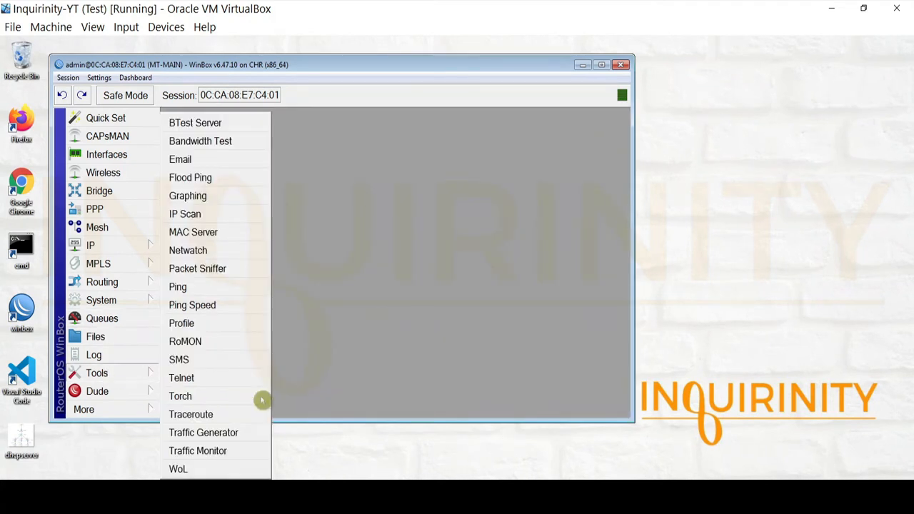
left_click(209, 288)
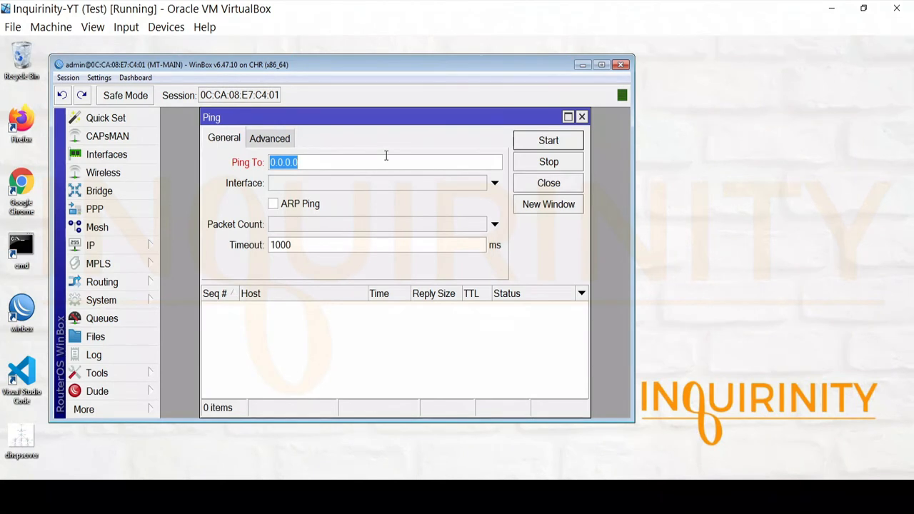
type("9.9.9.9")
left_click(546, 140)
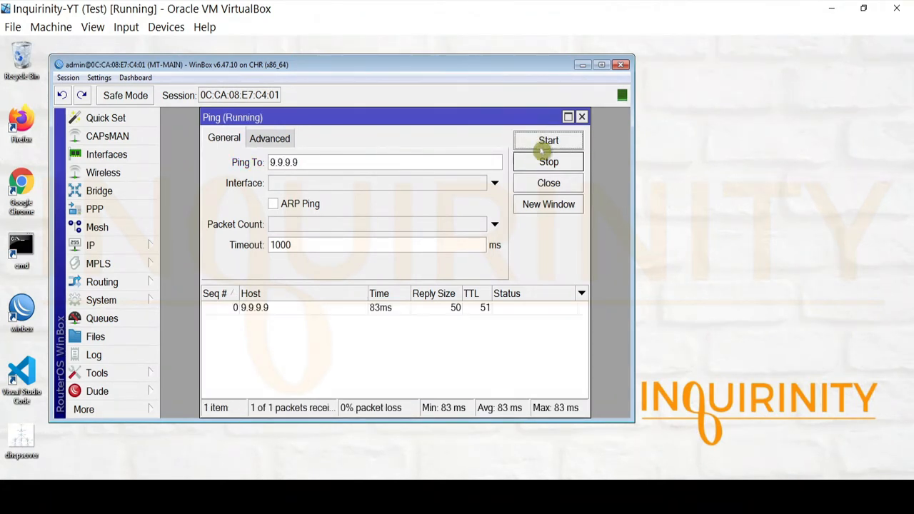
left_click_drag(308, 160, 152, 155)
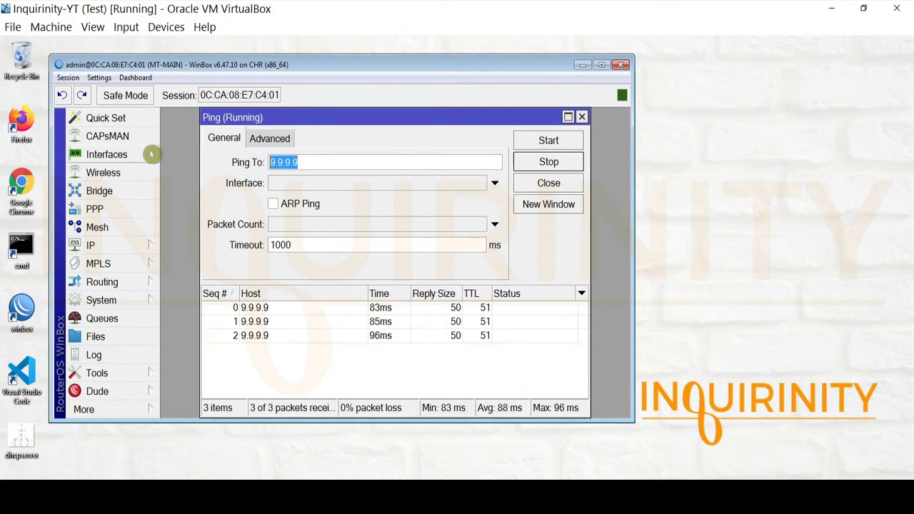
type("1.1.1.1")
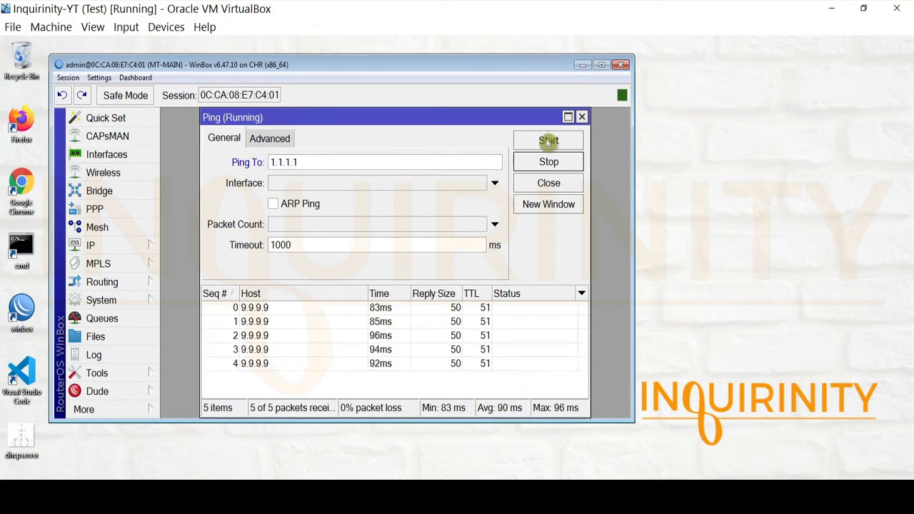
left_click(550, 140)
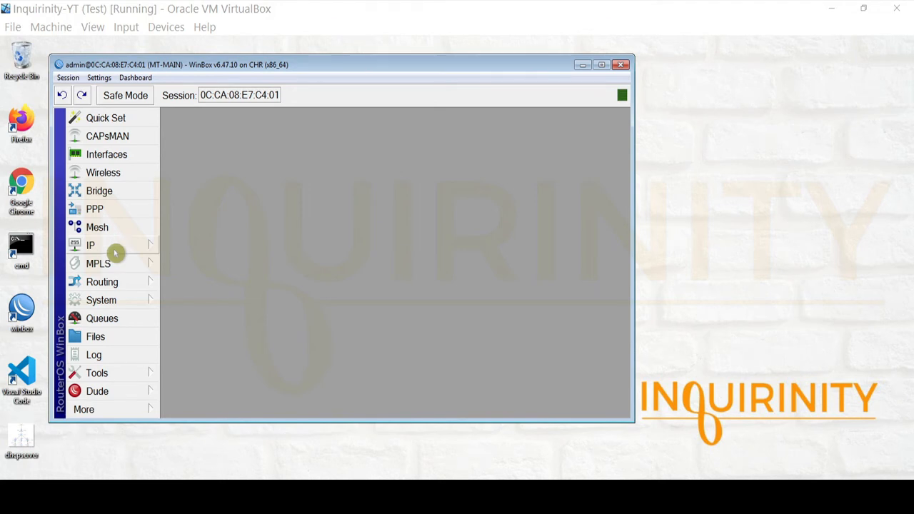
Step: Create a new IP address entry of 10.0.0.254/24 on interface ether2
left_click(132, 248)
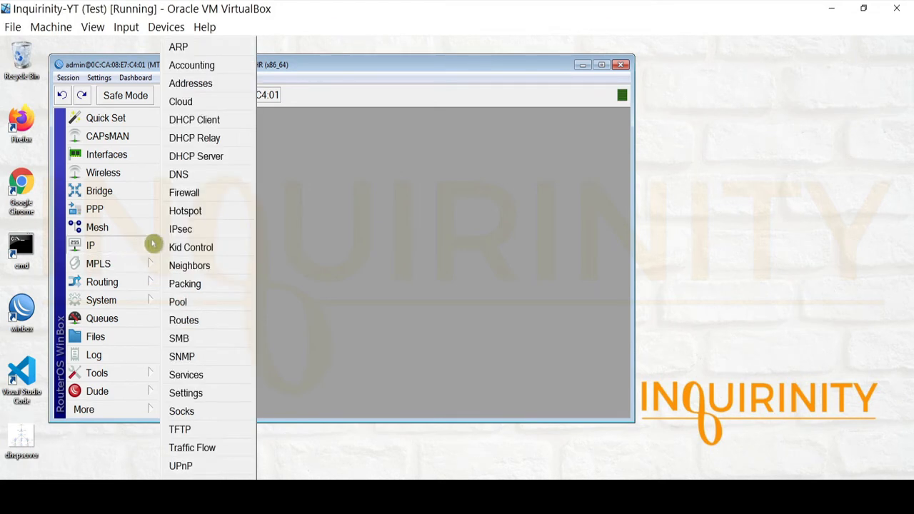
left_click(218, 86)
left_click(333, 171)
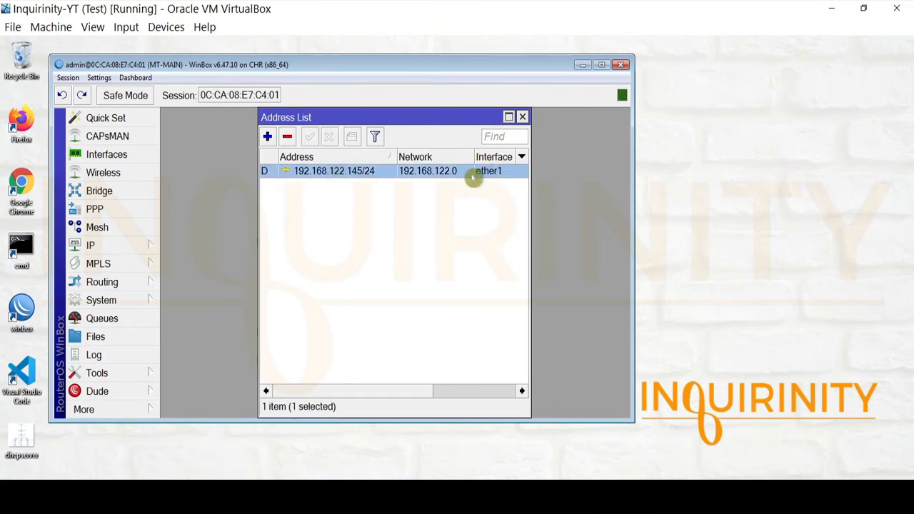
left_click(268, 137)
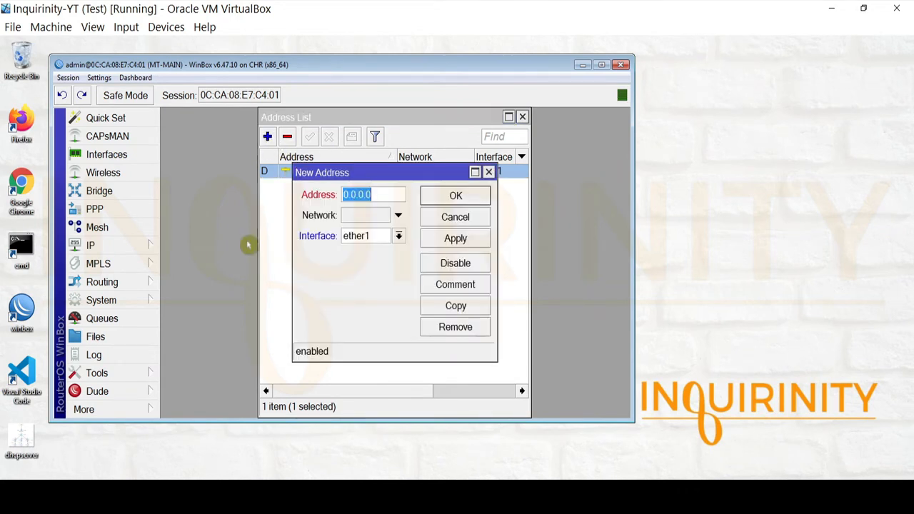
type("10.0.")
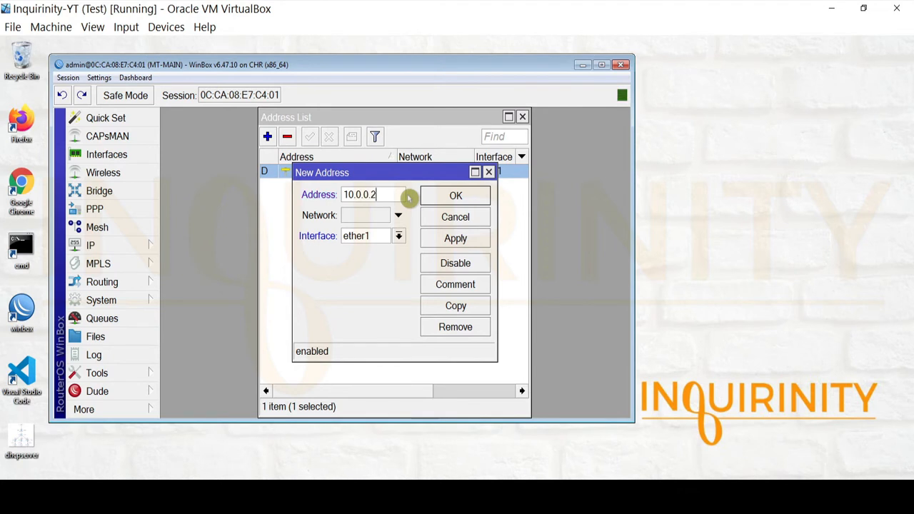
type("0.254/24")
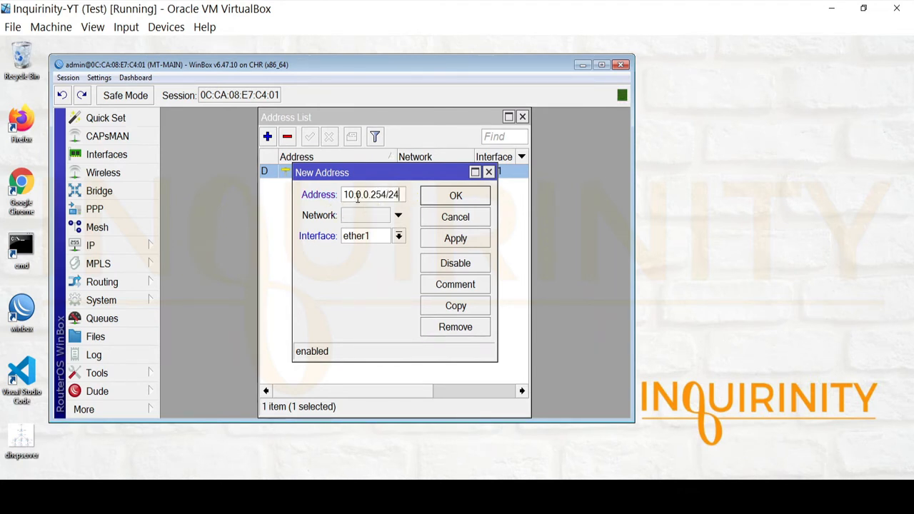
left_click(382, 239)
left_click(372, 262)
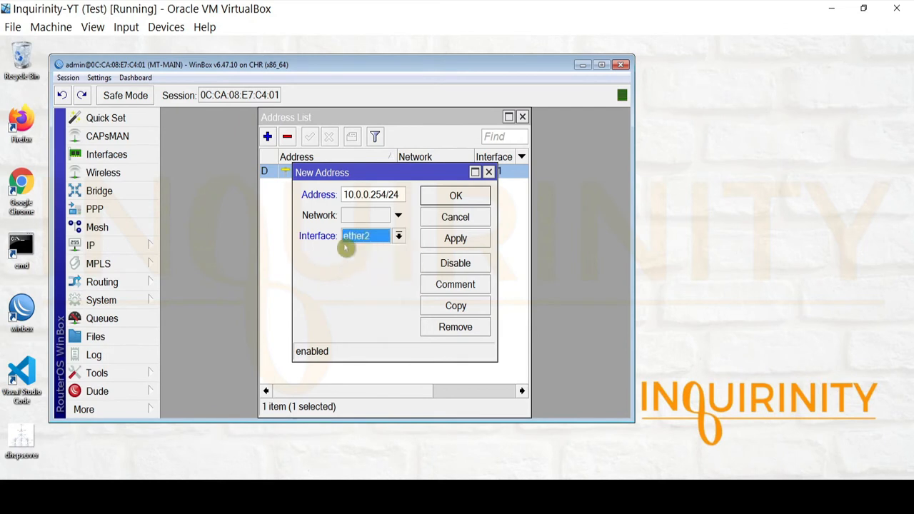
Step: Save the new address with the comment "To our Site Routers" and widen the address list window
left_click(482, 285)
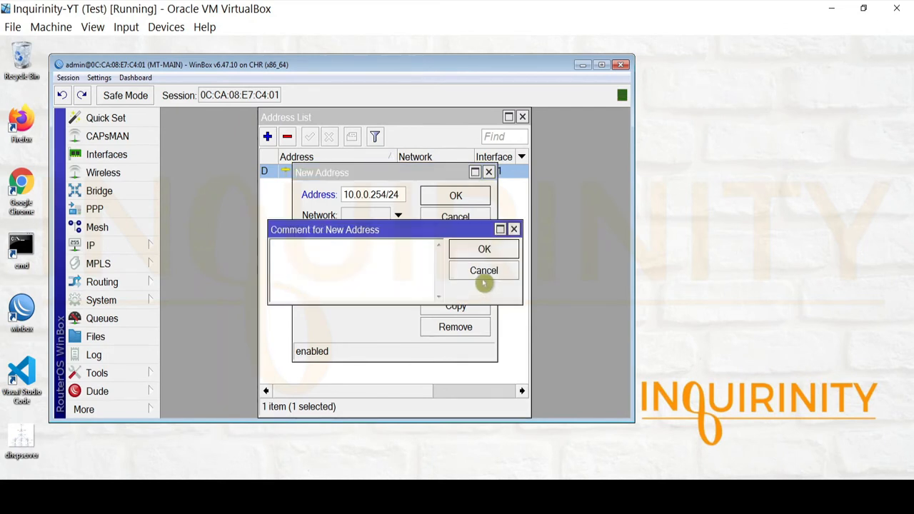
type("To")
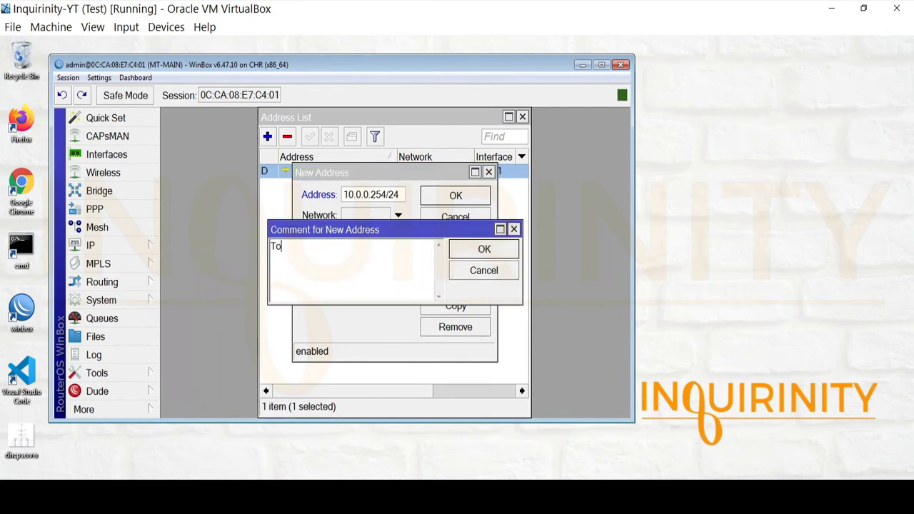
type(" our Site Routers")
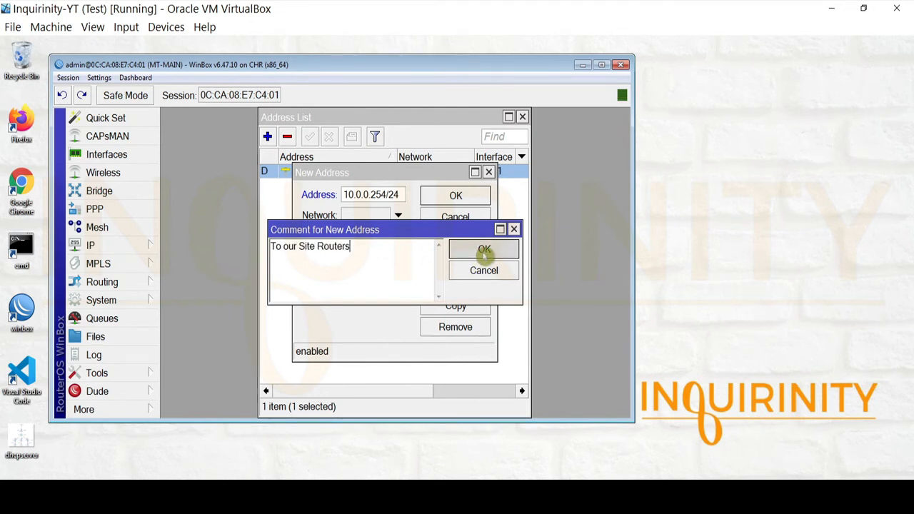
left_click(483, 253)
left_click(457, 196)
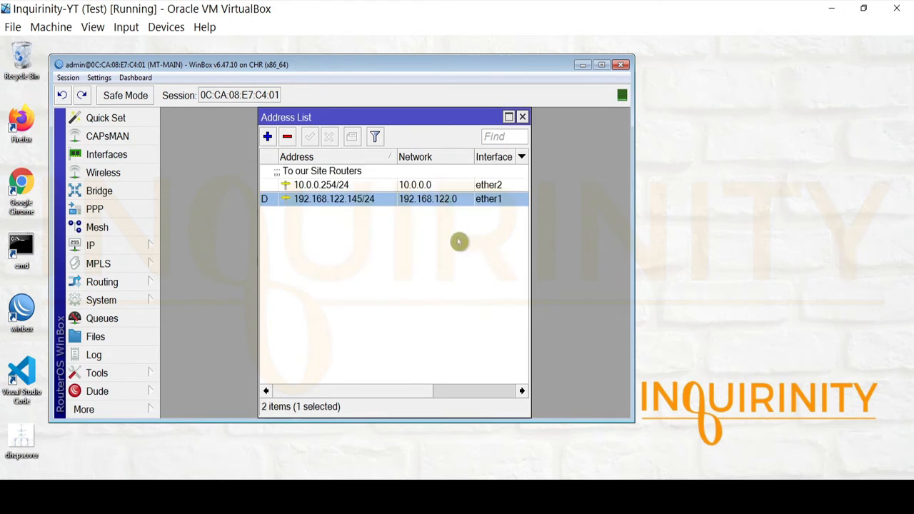
left_click(322, 185)
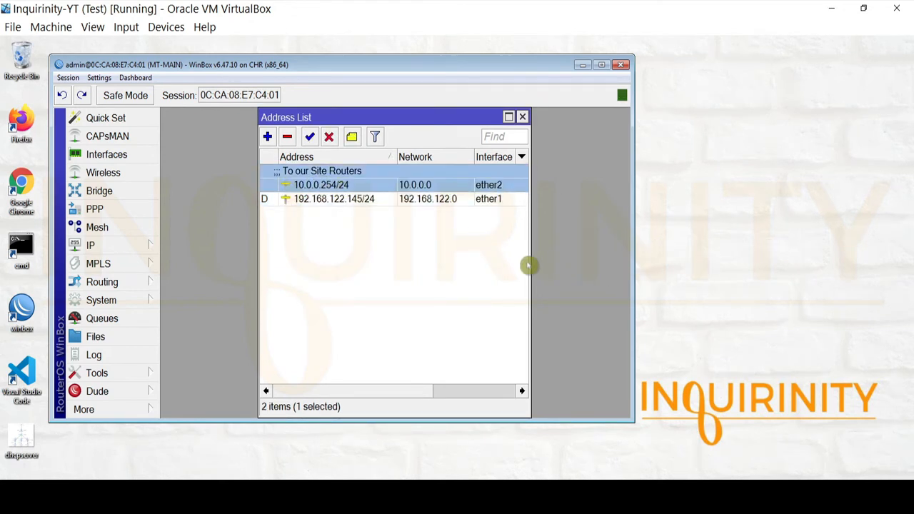
left_click_drag(530, 263, 587, 261)
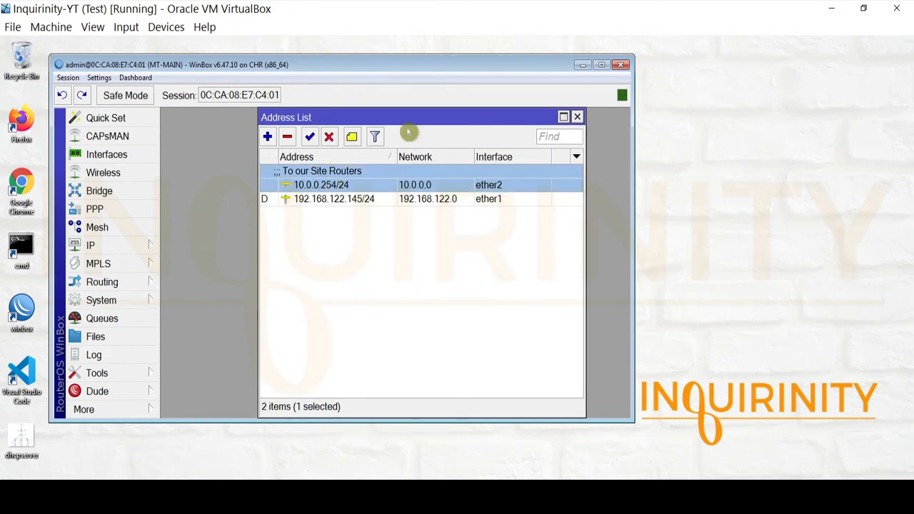
Step: Close the router's address list window
left_click_drag(400, 123, 350, 120)
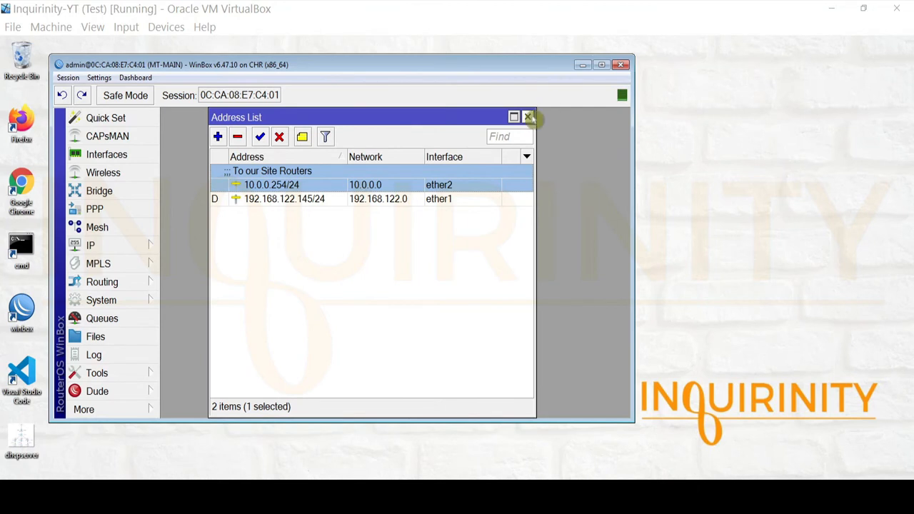
left_click(528, 117)
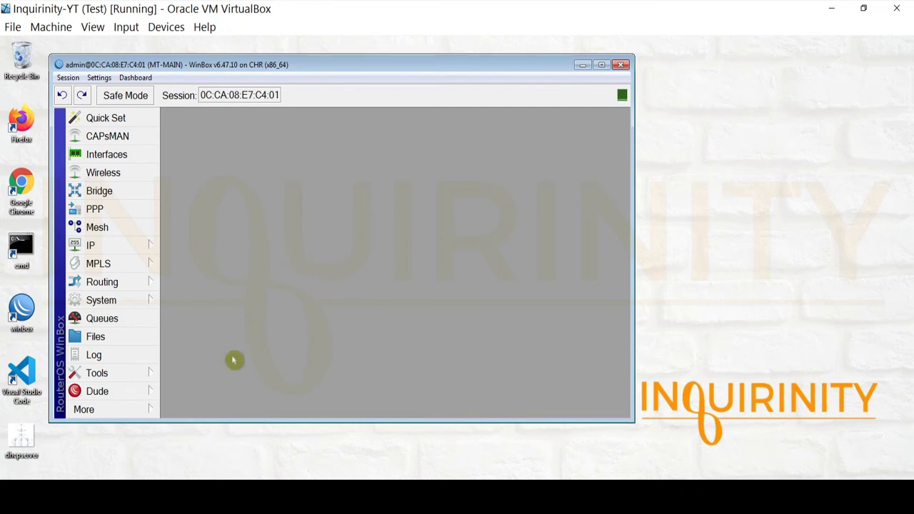
left_click(367, 491)
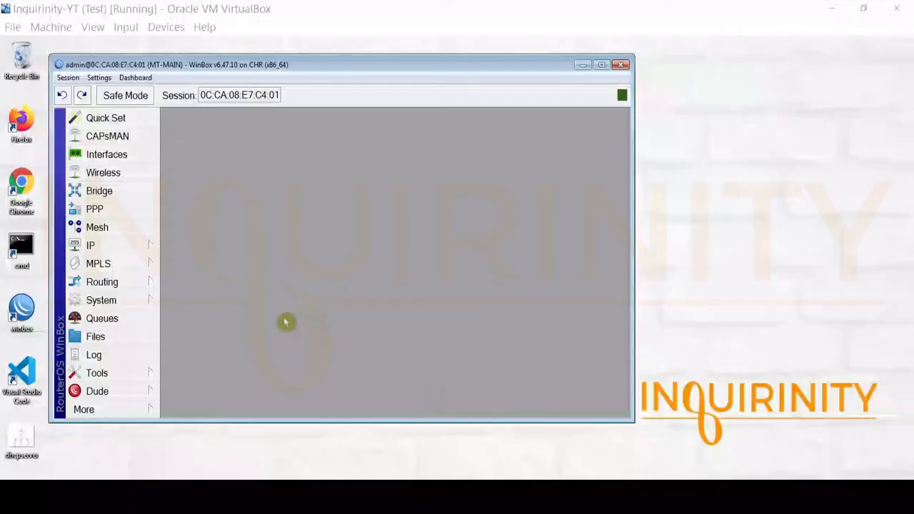
Step: Start a new IP pool and name it ClassA-Pool
left_click(141, 248)
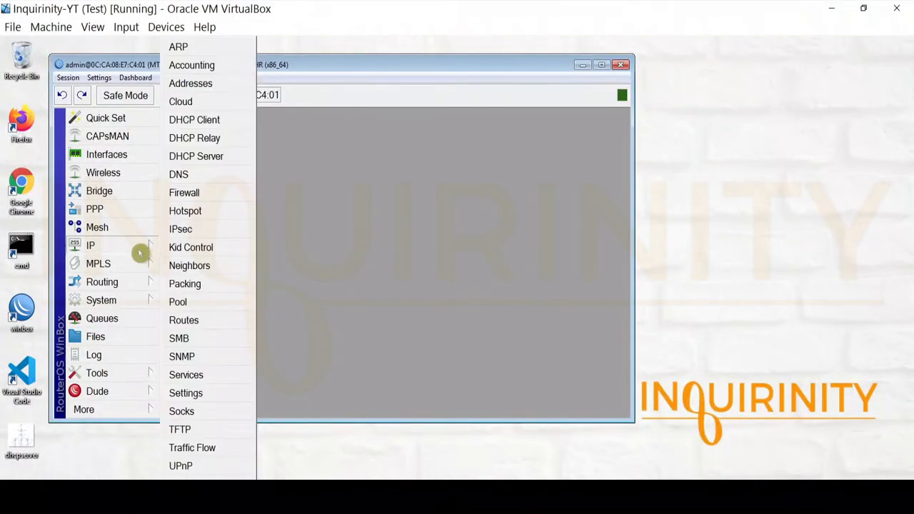
left_click(178, 302)
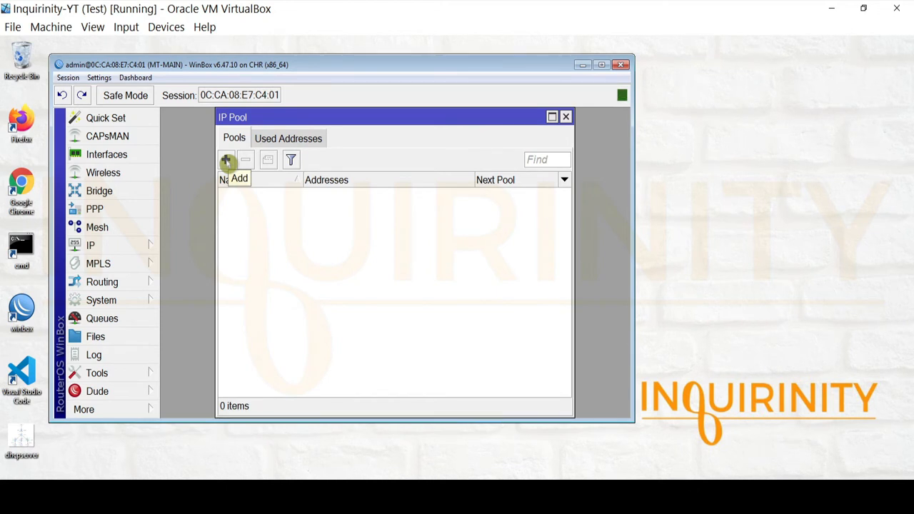
left_click(226, 161)
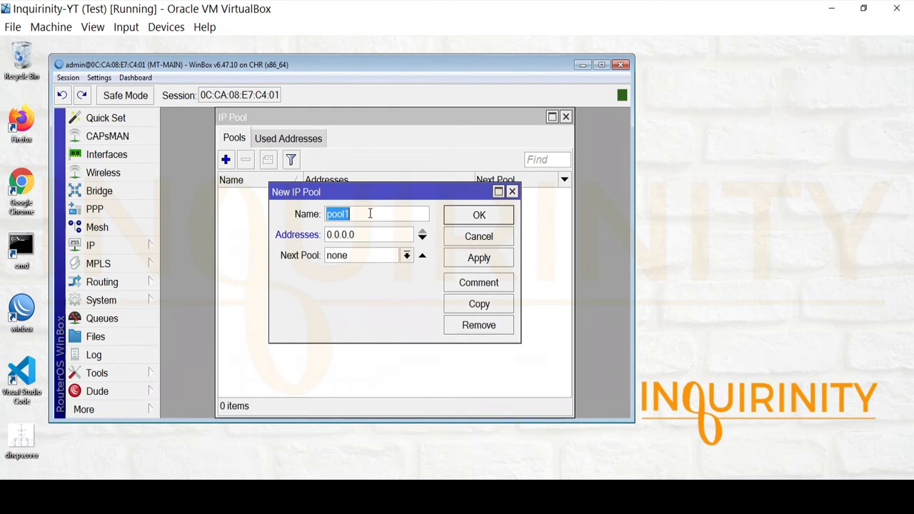
type("ClassA-P")
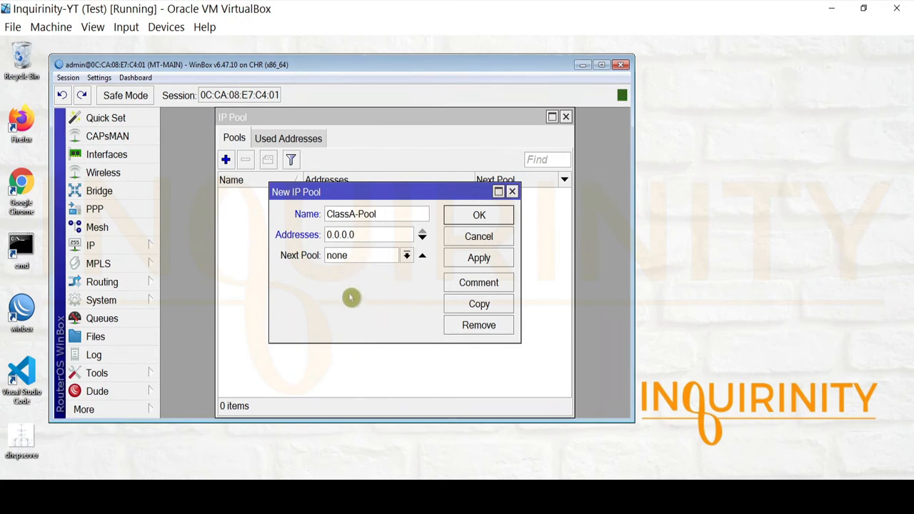
Step: Set the ClassA-Pool address range to 10.50.50.100-10.50.50.200 and widen the pool dialog so the full range is readable
left_click(363, 234)
type("10")
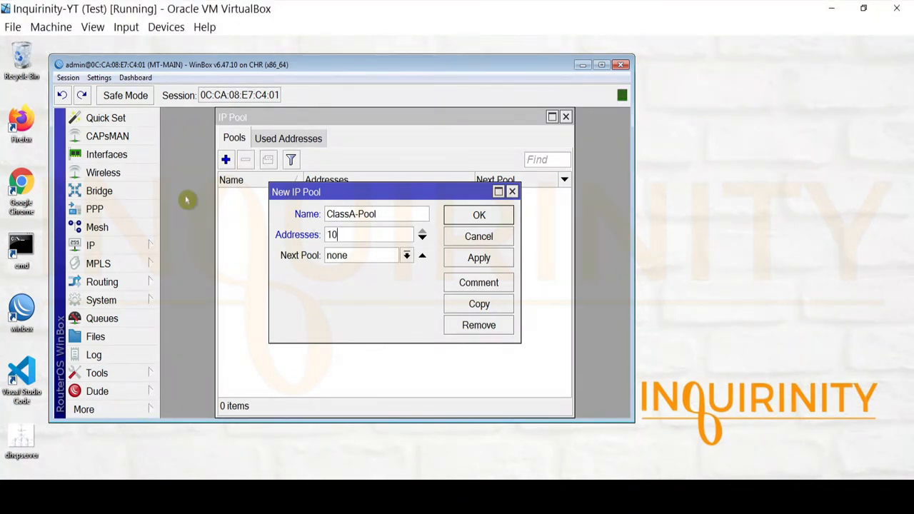
type(".50.50")
type(".")
type(".")
type("50.50")
type(".200")
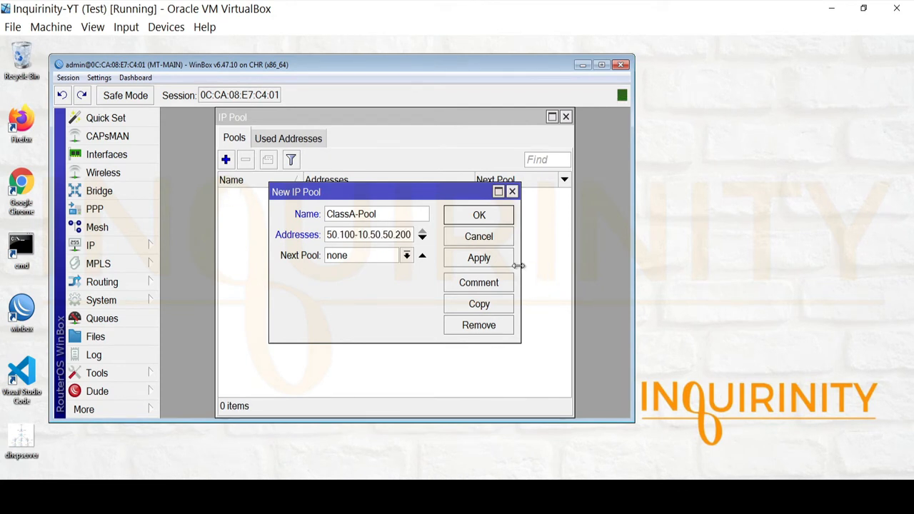
left_click_drag(521, 266, 603, 267)
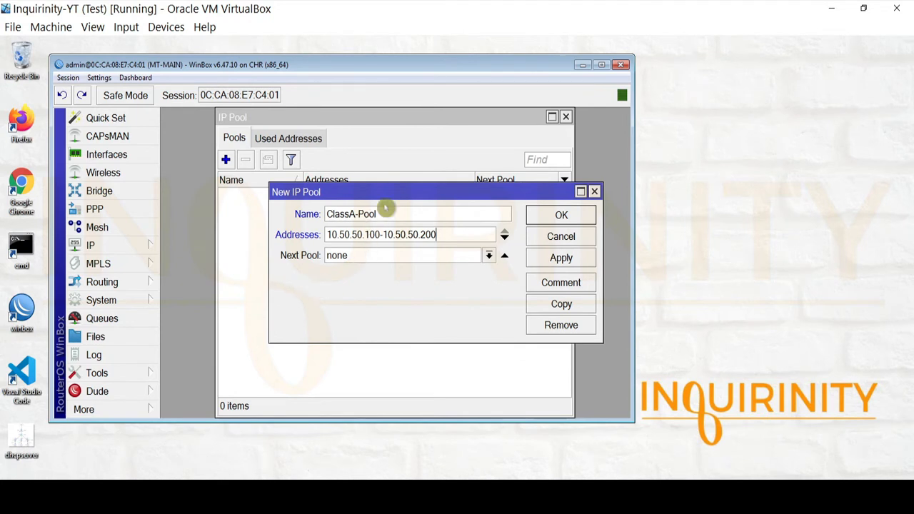
left_click_drag(391, 194, 361, 217)
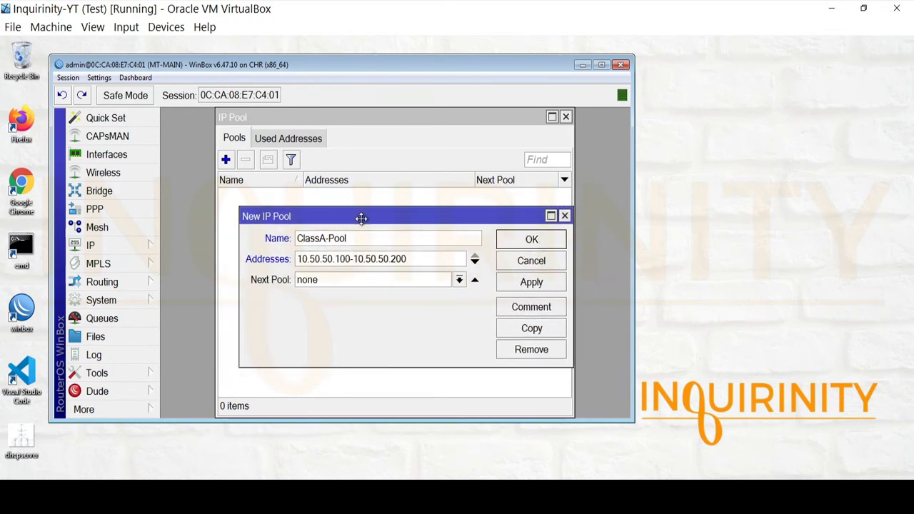
Step: Add the comment "Site 1 Pool" to ClassA-Pool and save the pool
left_click(532, 307)
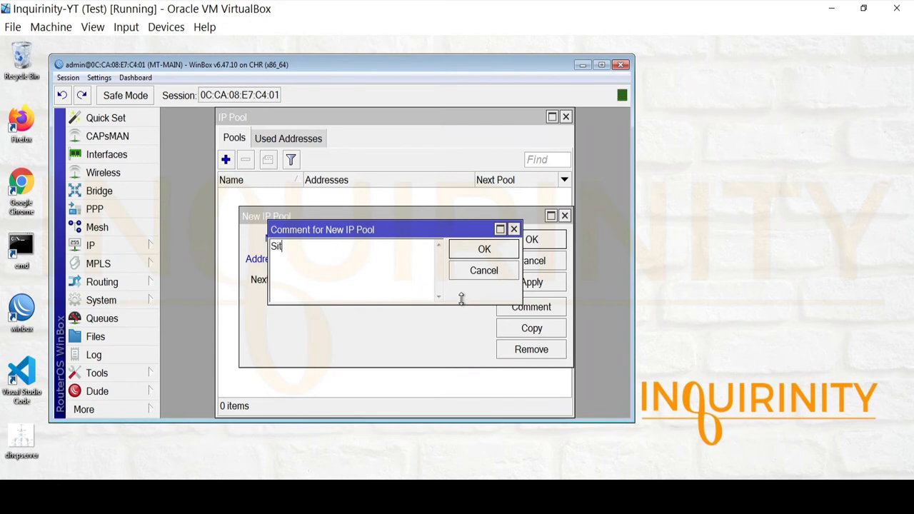
type("Site 1 P")
left_click(492, 254)
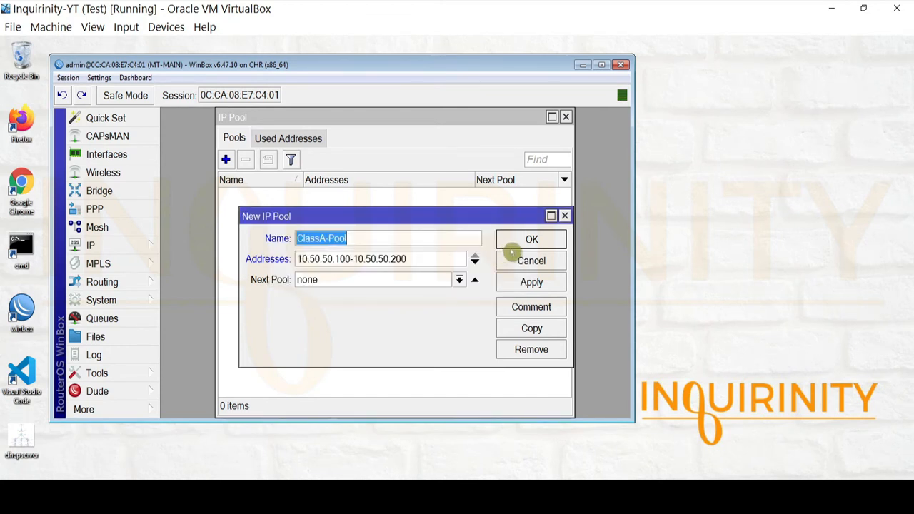
left_click(524, 243)
Step: Copy ClassA-Pool as a new pool named ClassB-Pool with the address range 172.16.0.100-172.16.0.200
left_click(239, 203)
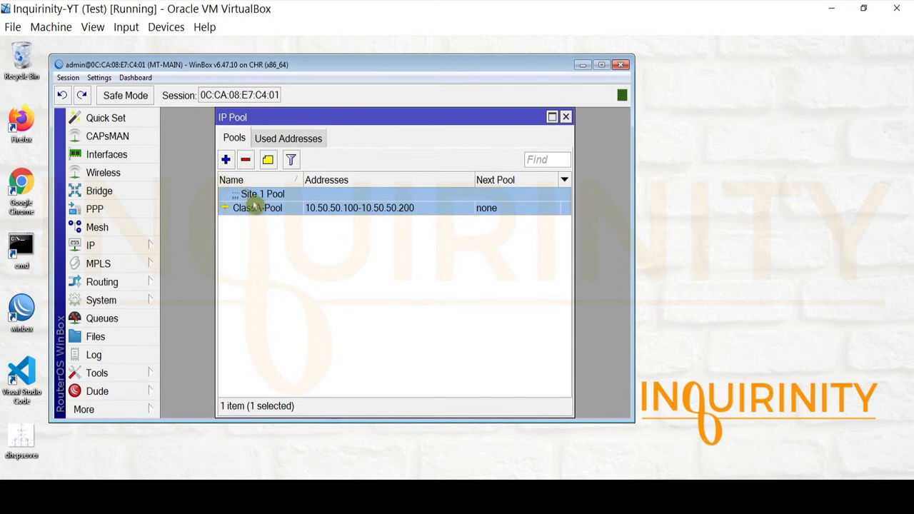
double_click(257, 207)
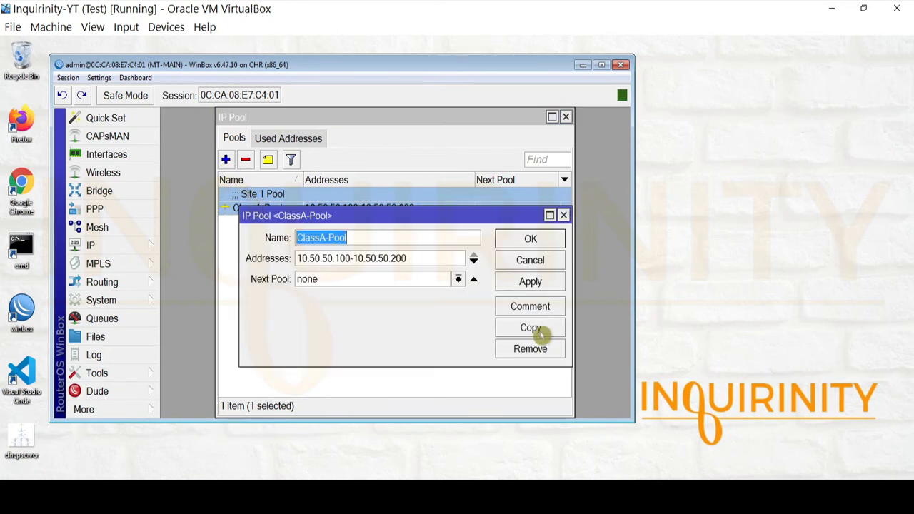
left_click(541, 338)
type("ClassB")
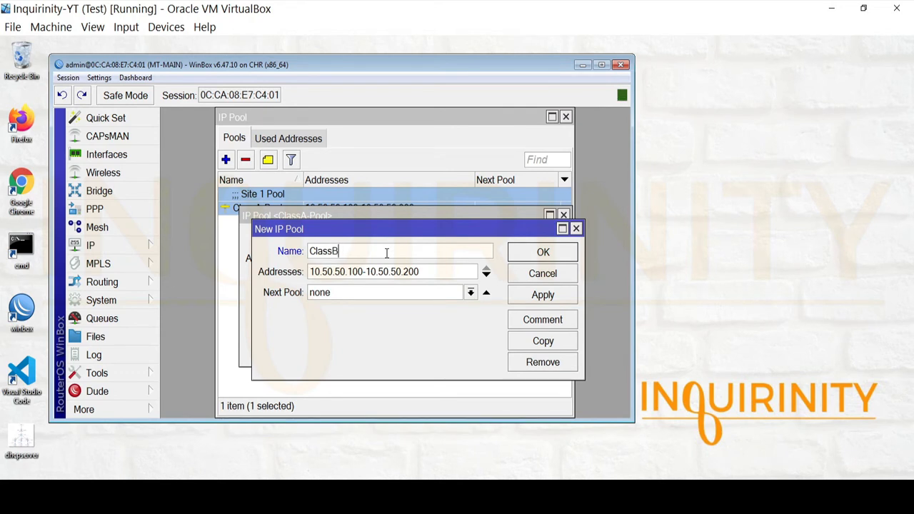
type("-Pool")
left_click_drag(432, 271, 179, 270)
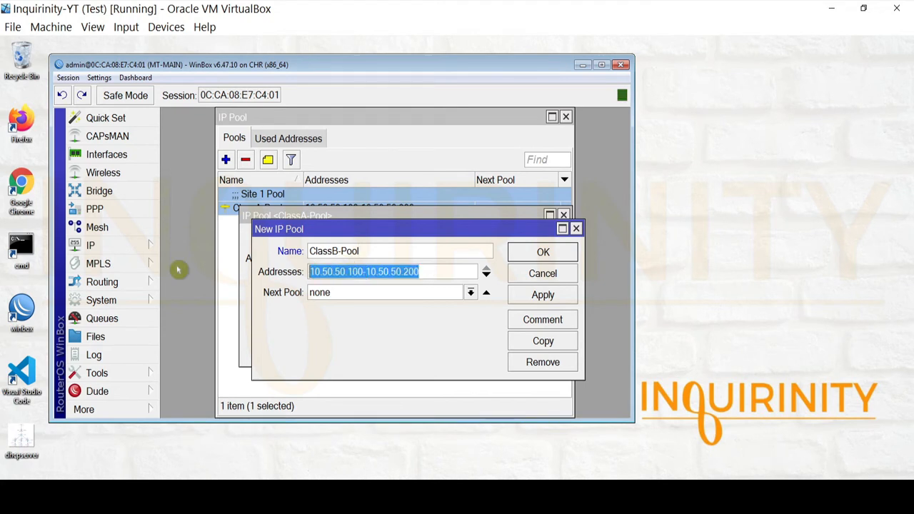
type("172.16.0.")
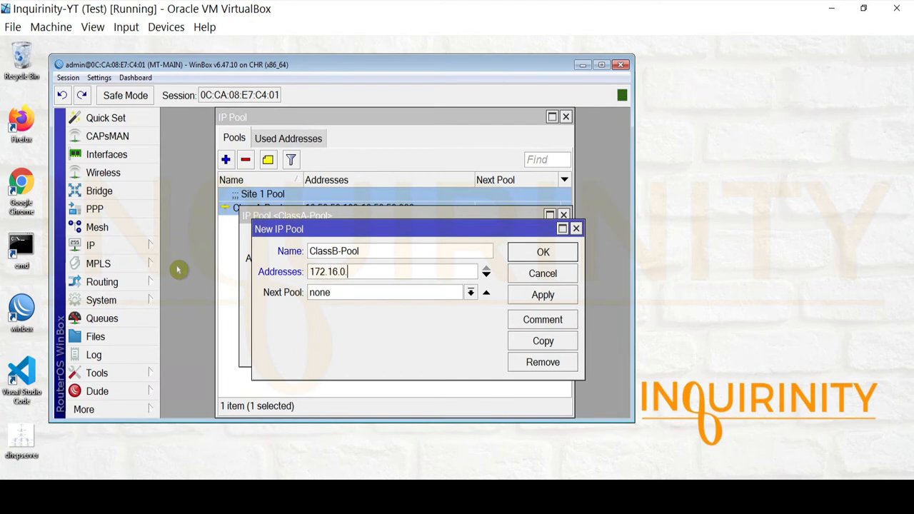
type("100-172.16.0.200")
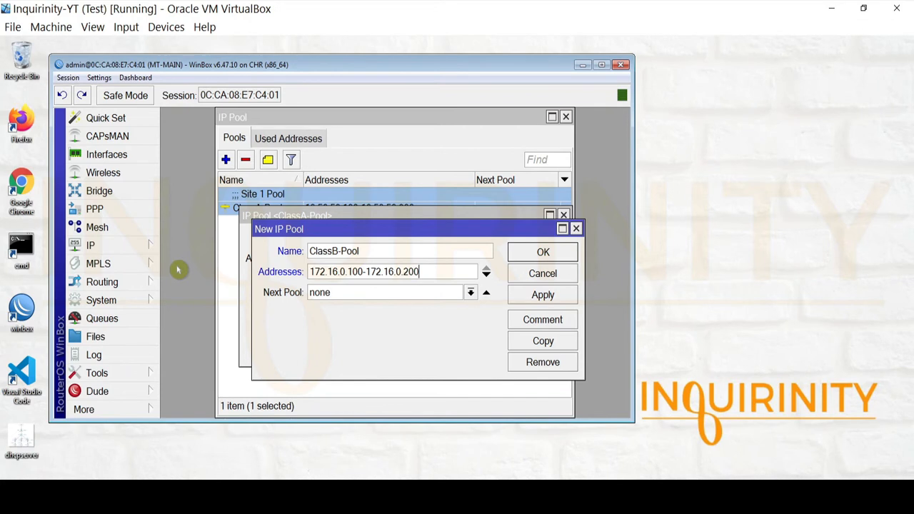
Step: Change the ClassB-Pool comment to "Site 2 Pool", save the new pool and close both pool dialogs
left_click(556, 323)
left_click(292, 246)
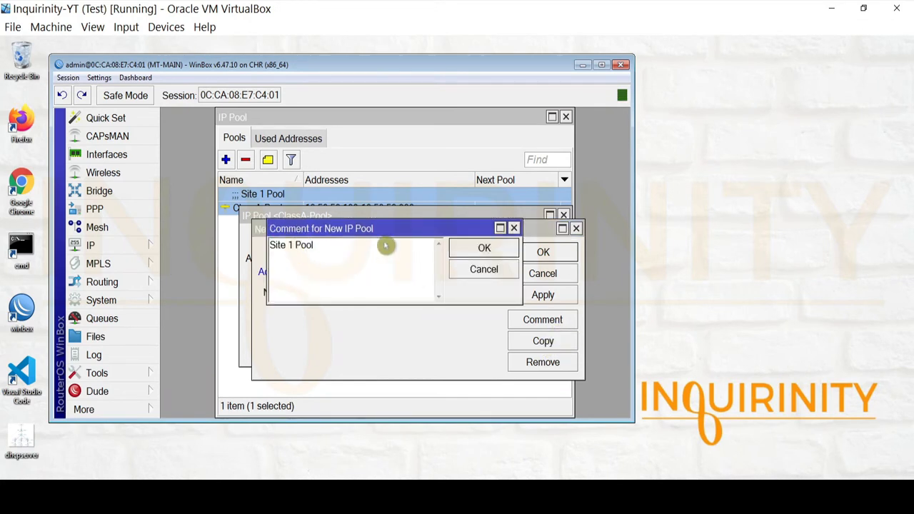
type("2")
left_click(485, 250)
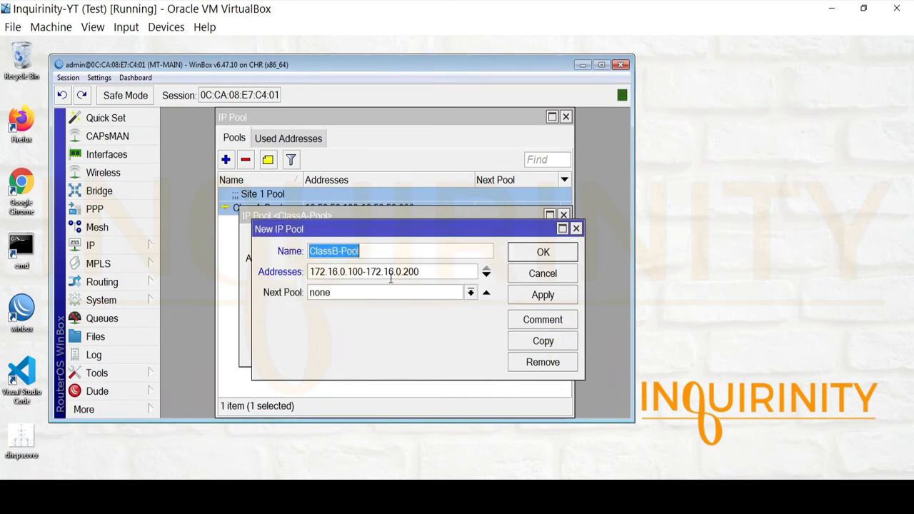
left_click(541, 295)
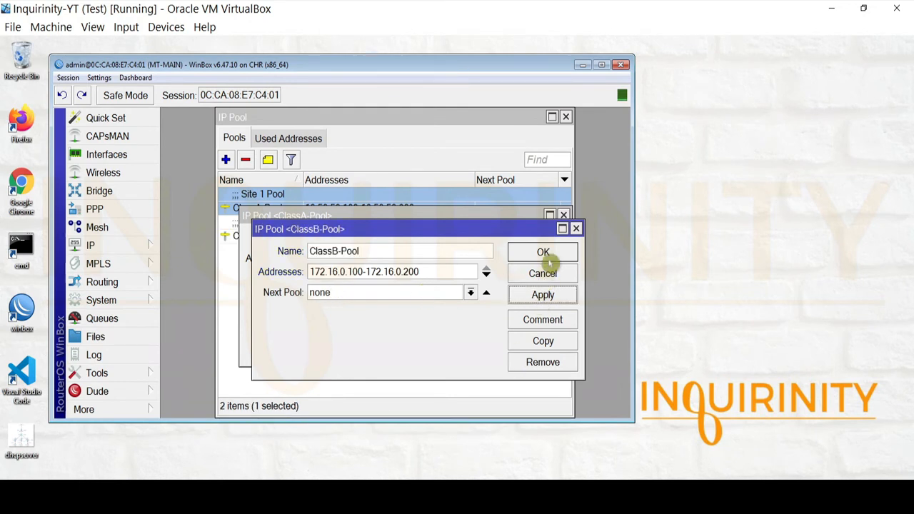
left_click(543, 253)
left_click(530, 239)
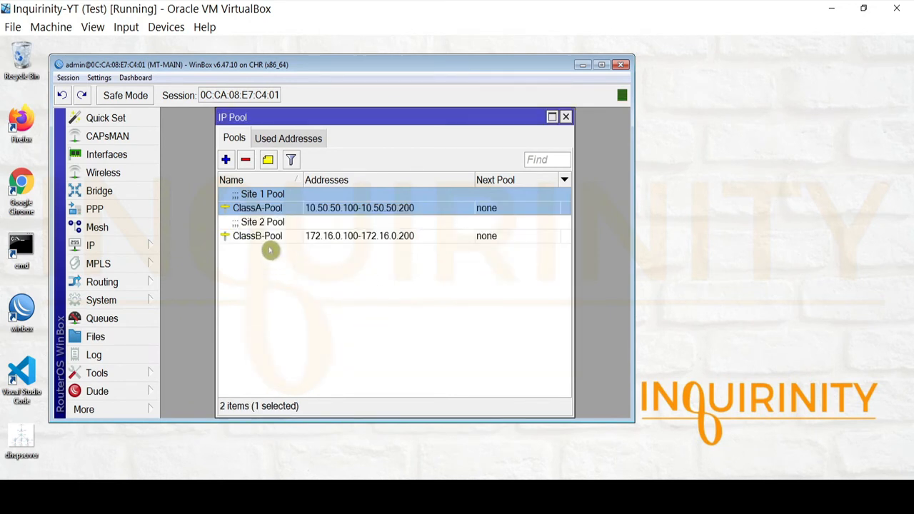
Step: Copy ClassB-Pool as a new pool named ClassC-Pool with the address range 192.168.1.100-192.168.1.200
left_click(270, 238)
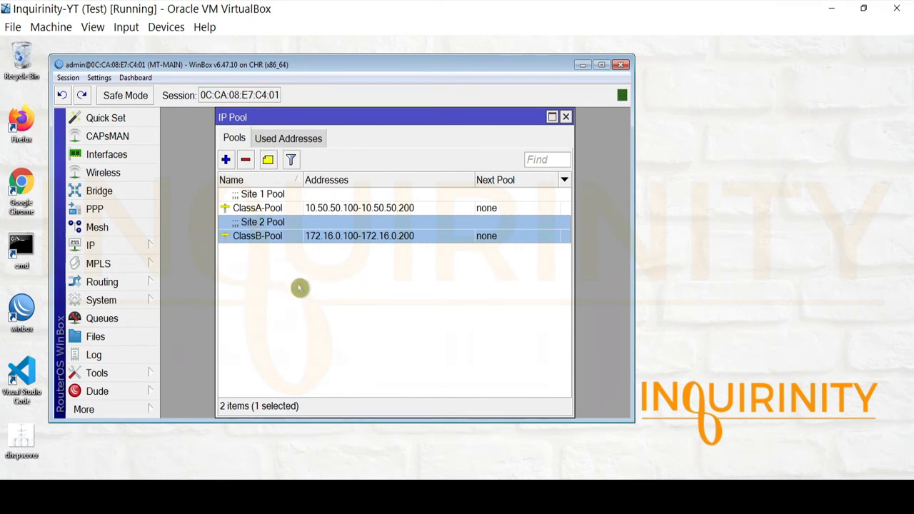
double_click(266, 238)
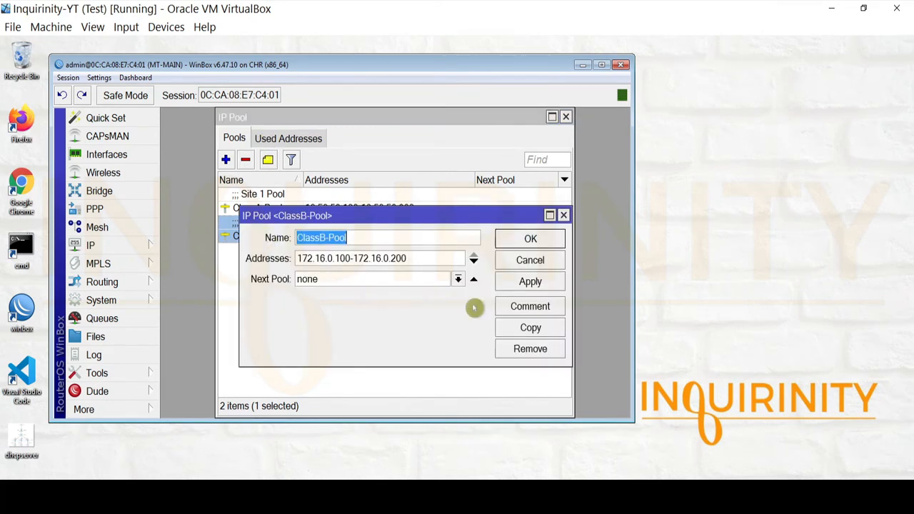
left_click(542, 337)
type("ClassC-Pool")
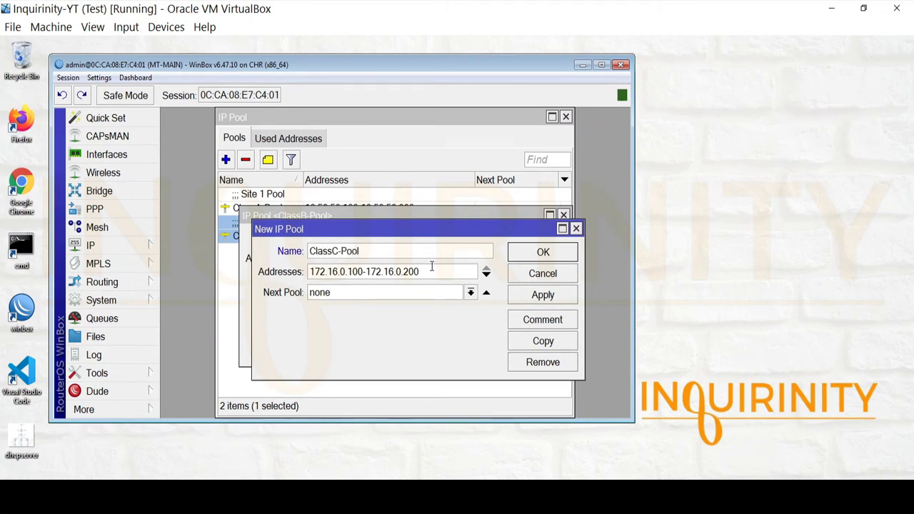
key("Tab")
type("192.168.1.100")
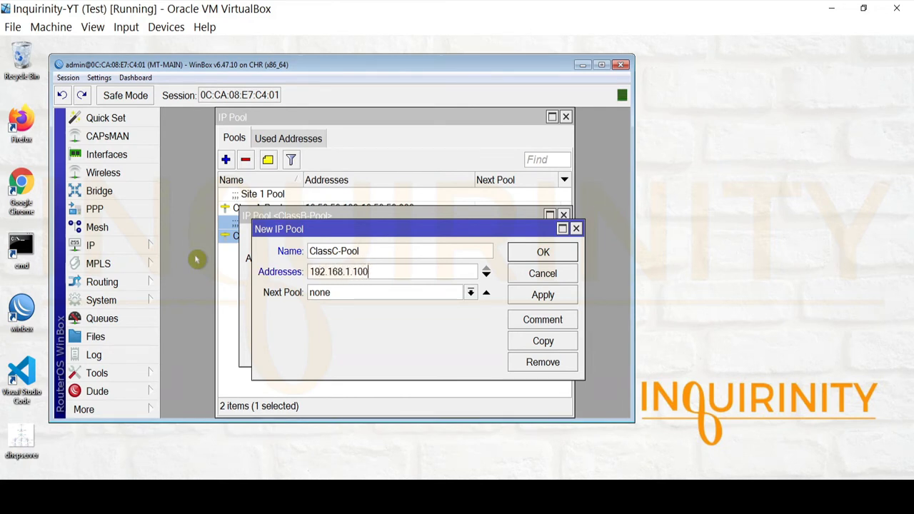
type("-192.168.1.200")
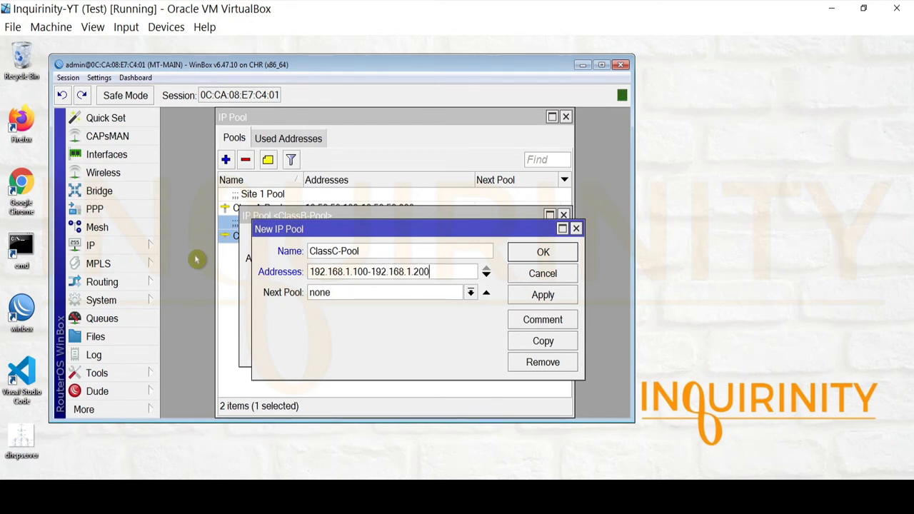
Step: Change the ClassC-Pool comment to "Site 3 Pool", save the new pool and close both pool dialogs
left_click(562, 320)
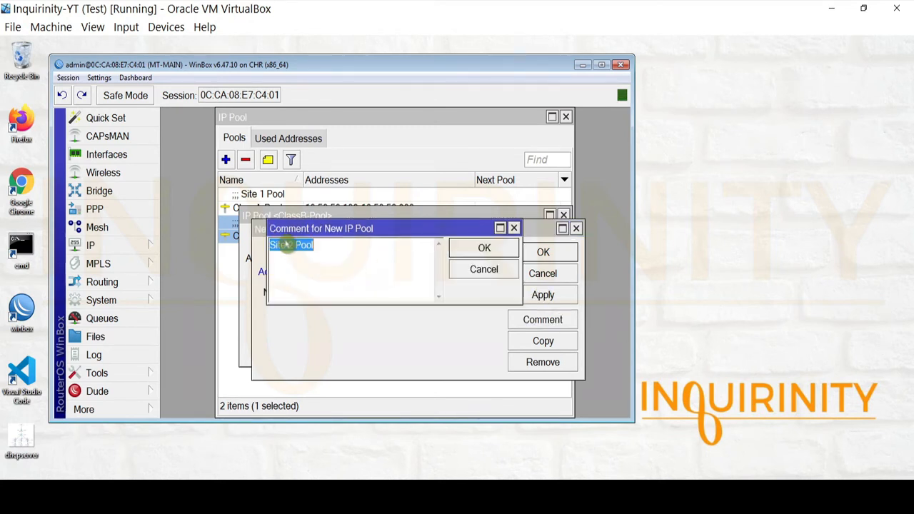
left_click(295, 247)
key("BackSpace")
type("3")
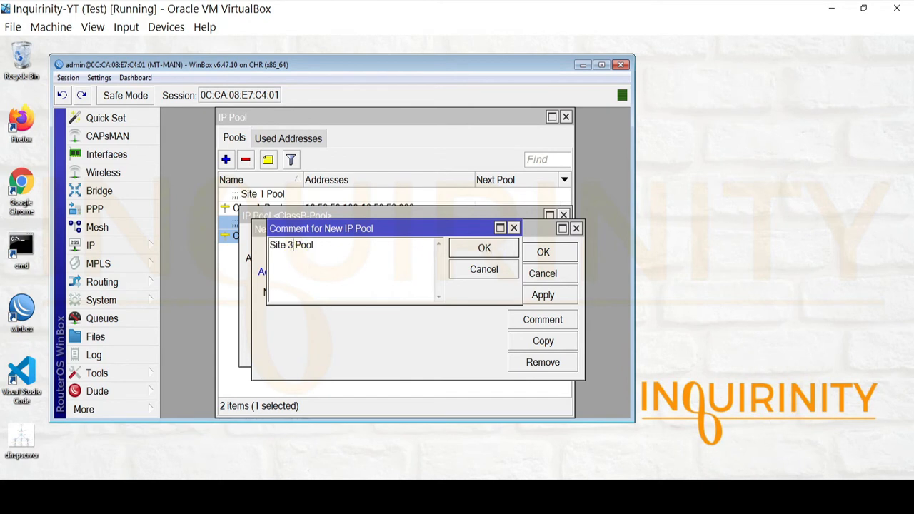
left_click(495, 253)
left_click(542, 295)
left_click(542, 250)
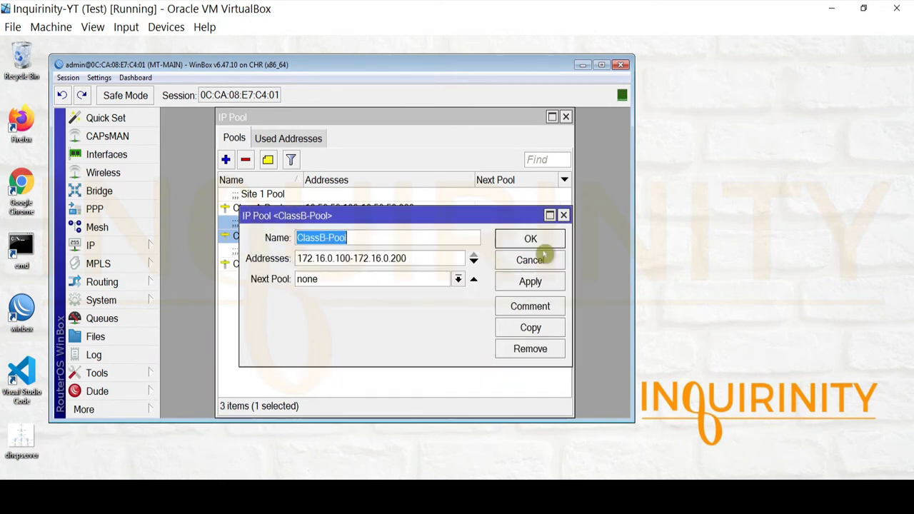
left_click(515, 245)
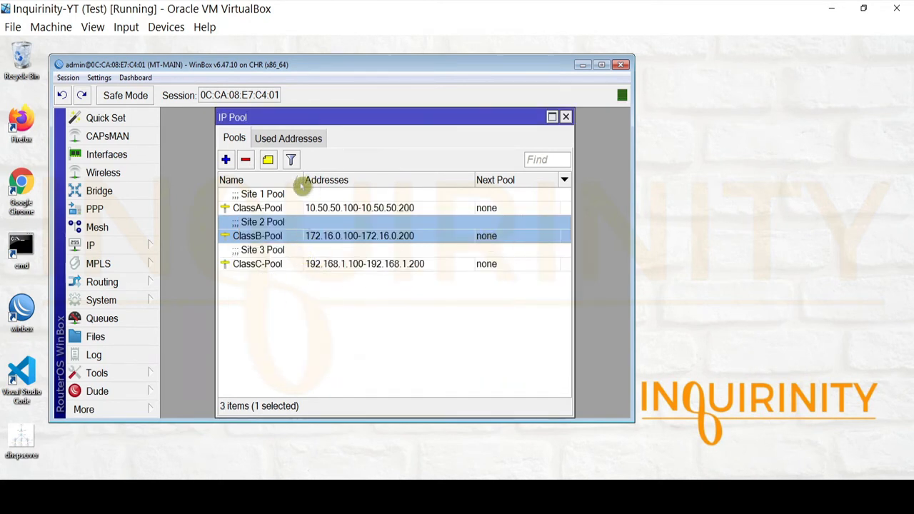
Step: Compare the address ranges of the site pools with the site subnets in the dhcpserver network diagram
left_click(277, 213)
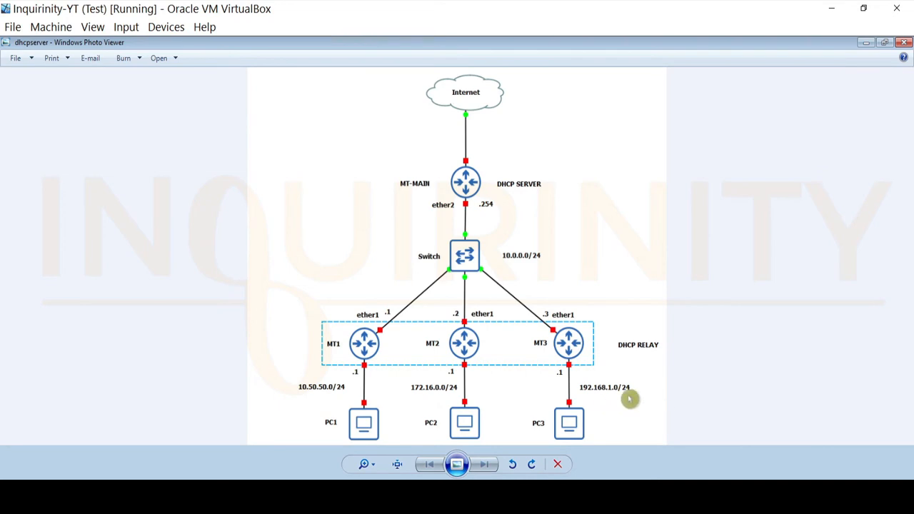
left_click(274, 497)
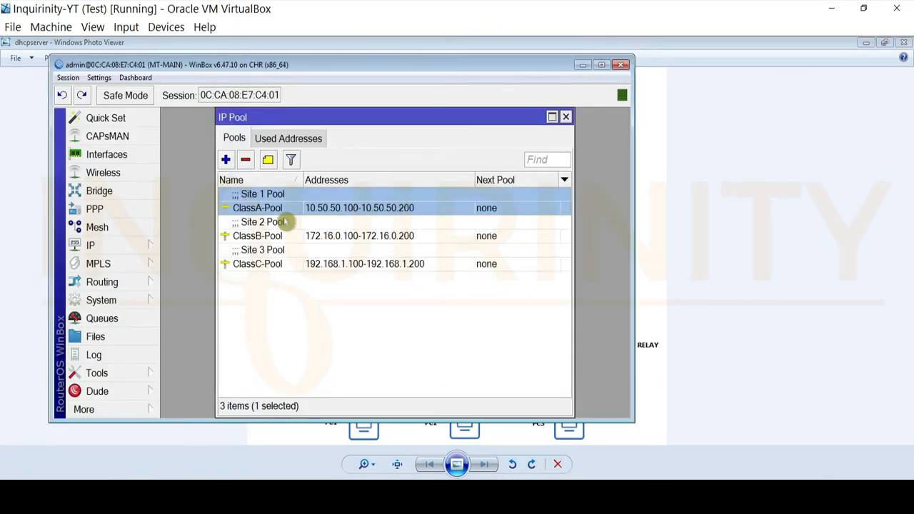
left_click(327, 237)
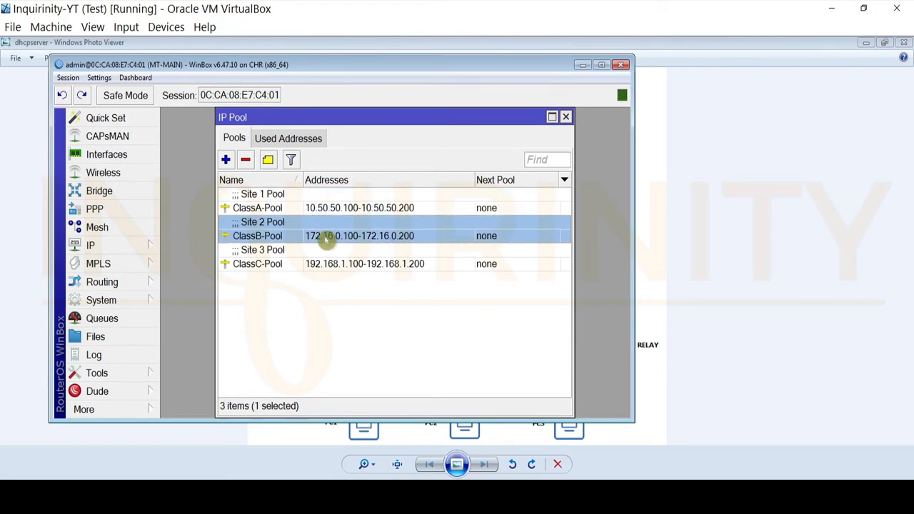
Step: Close the IP pool list and start a new DHCP server entry named Site1-Server
left_click(350, 269)
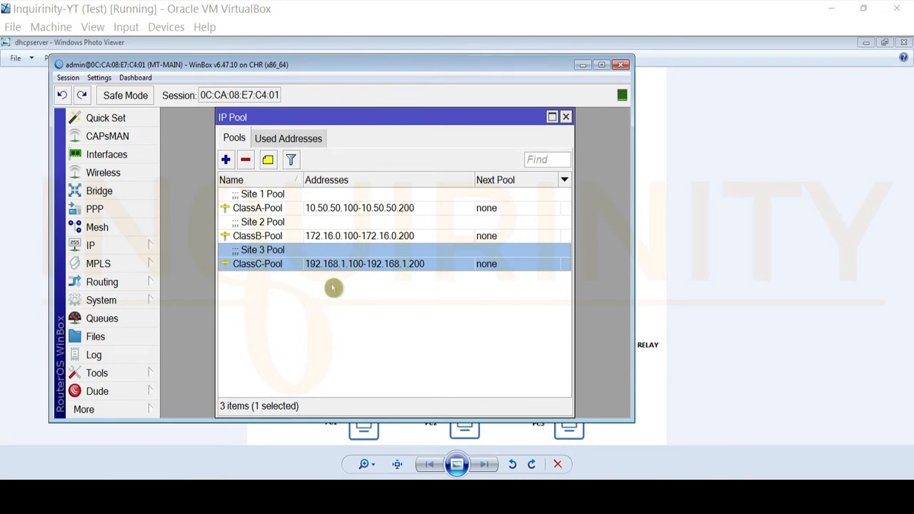
left_click(565, 118)
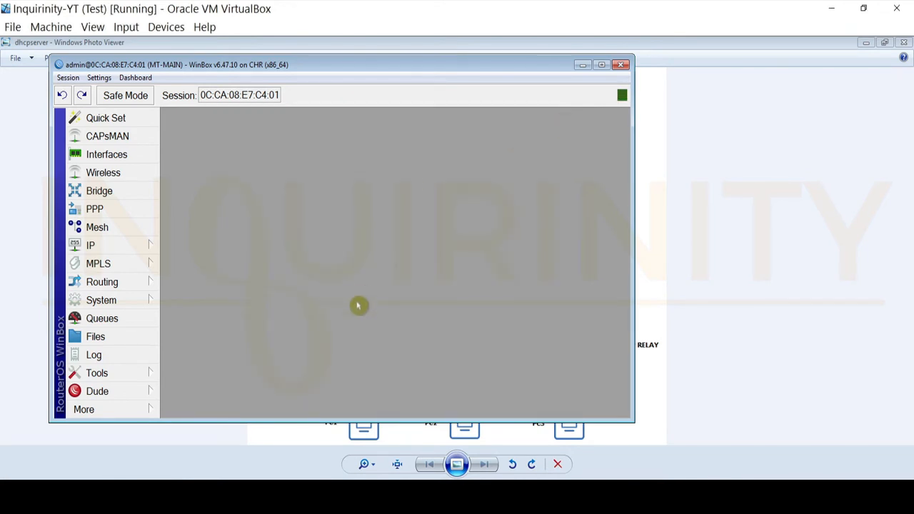
left_click(105, 244)
left_click(203, 157)
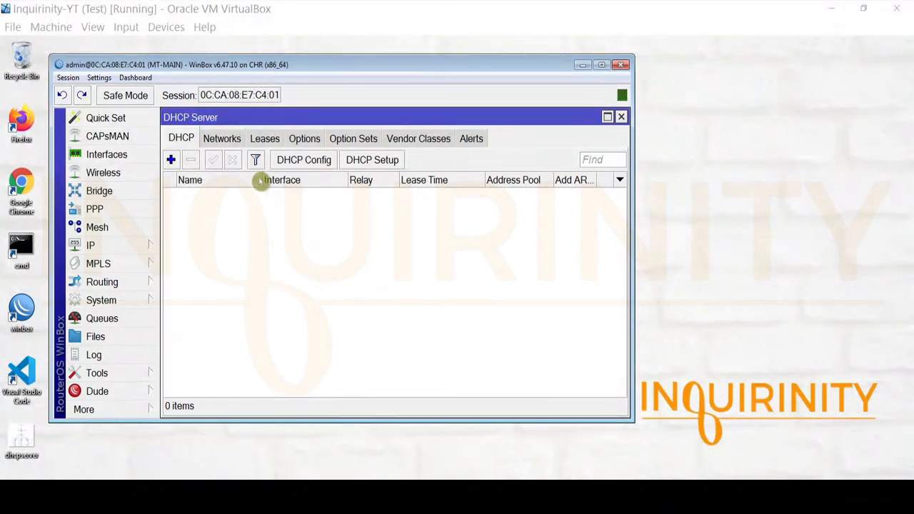
left_click(171, 160)
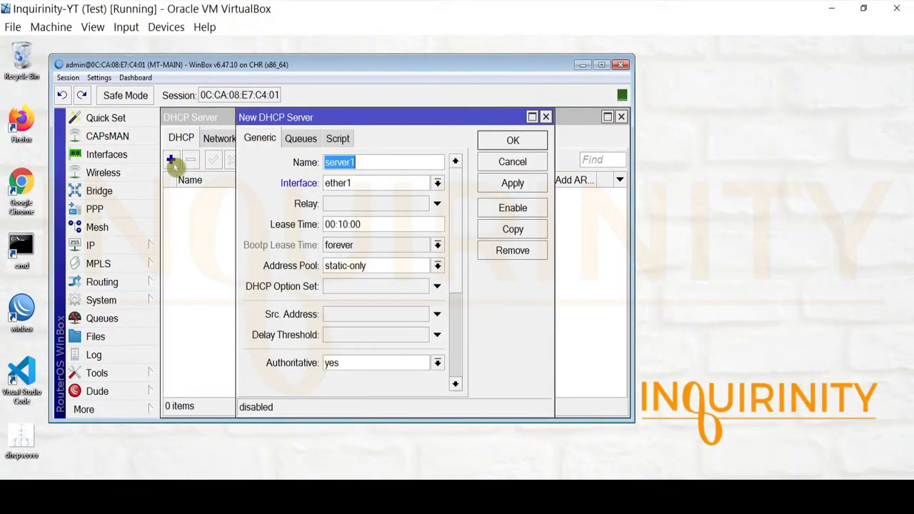
type("Site1-S")
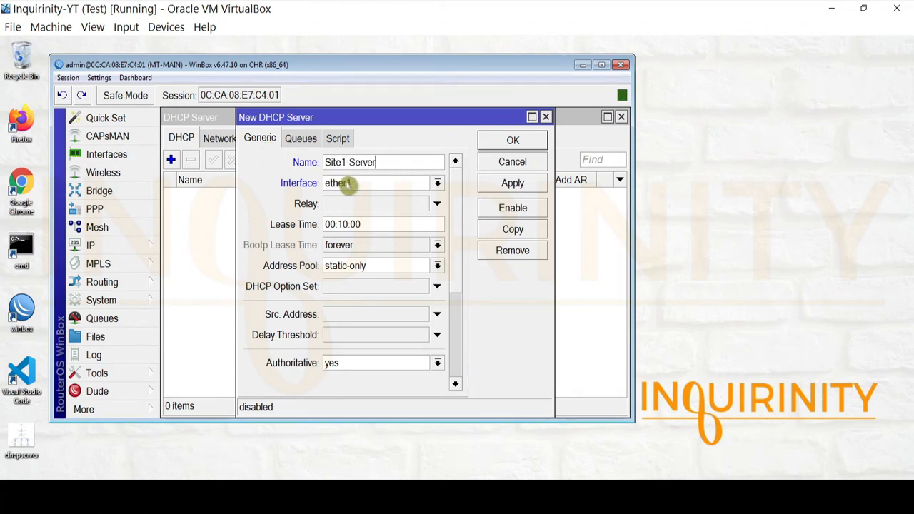
Step: Check MT-MAIN's switch-facing port in the network diagram and set the Site1-Server interface to ether2
left_click(349, 183)
left_click(349, 183)
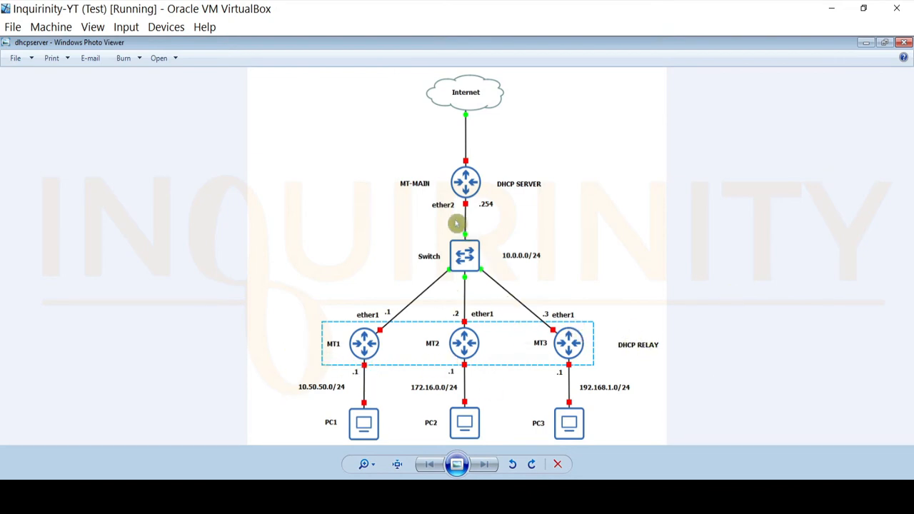
left_click(865, 43)
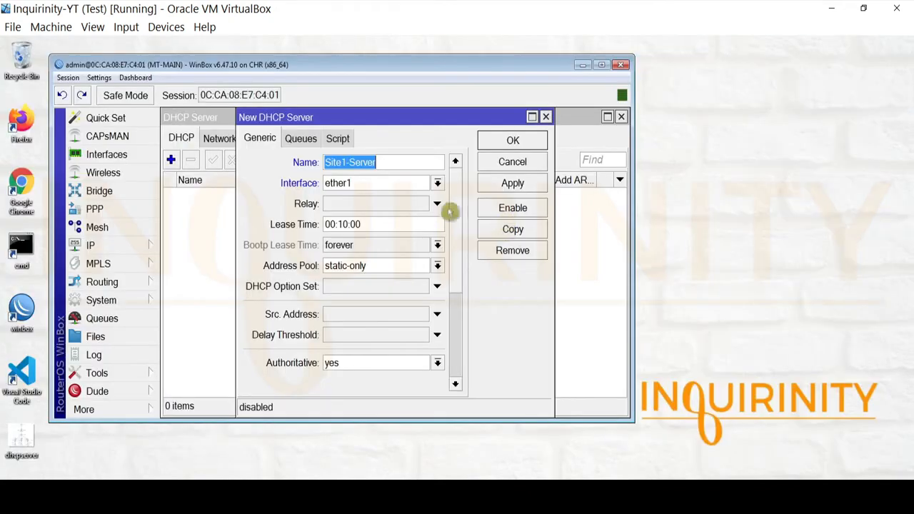
left_click(422, 183)
left_click(347, 211)
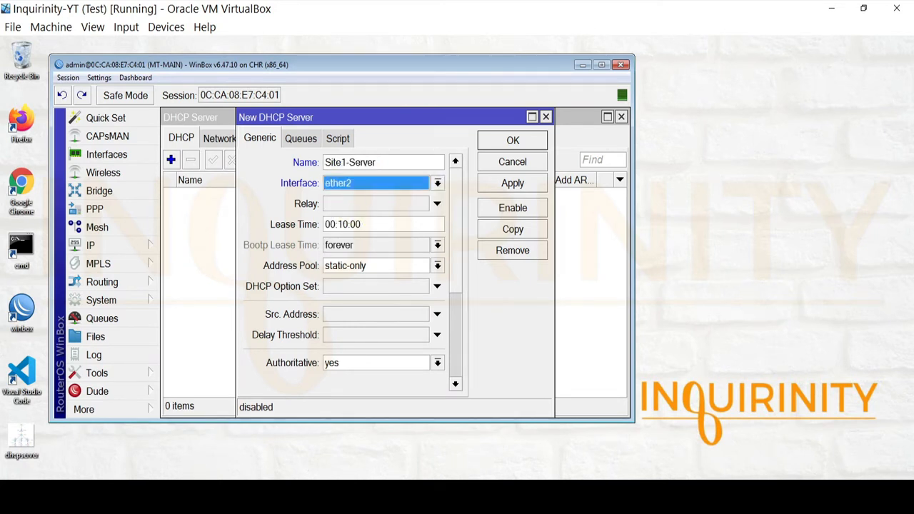
Step: Set the Site1-Server relay address to 10.50.50.1 and its address pool to ClassA-Pool
left_click(344, 208)
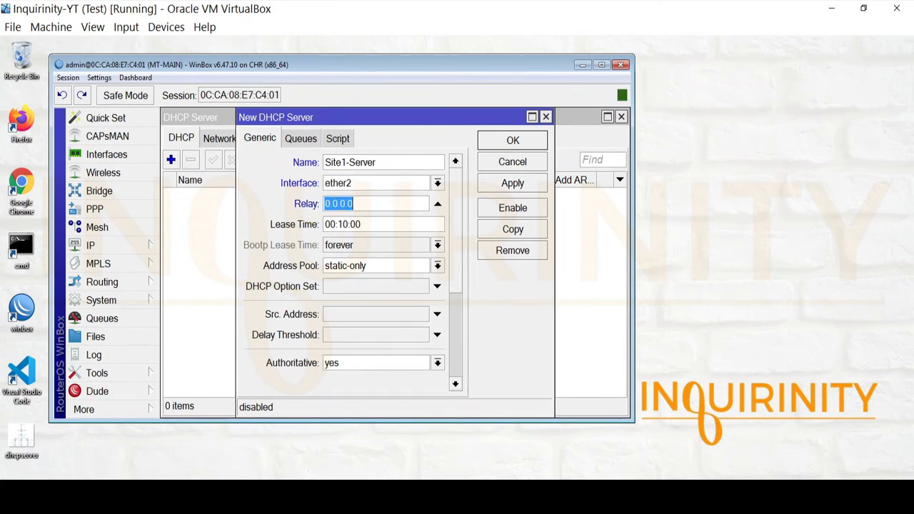
key("alt+Tab")
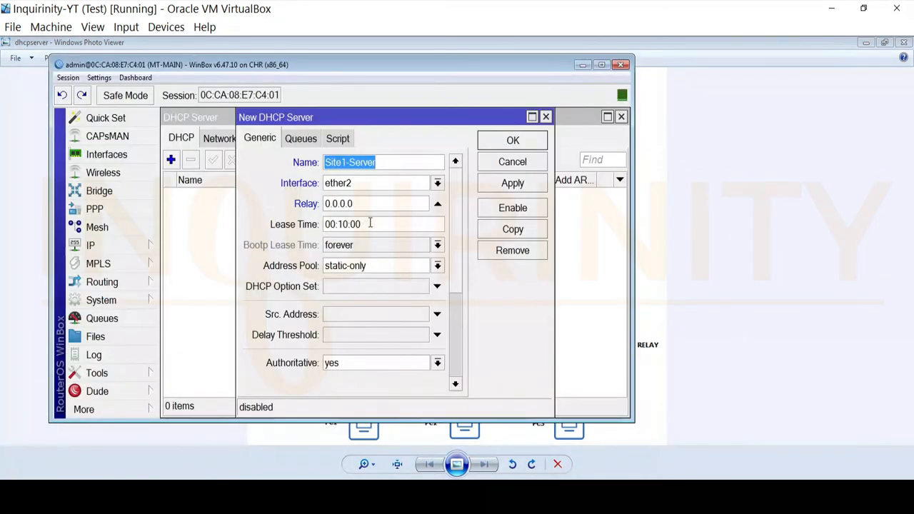
left_click_drag(369, 204, 255, 203)
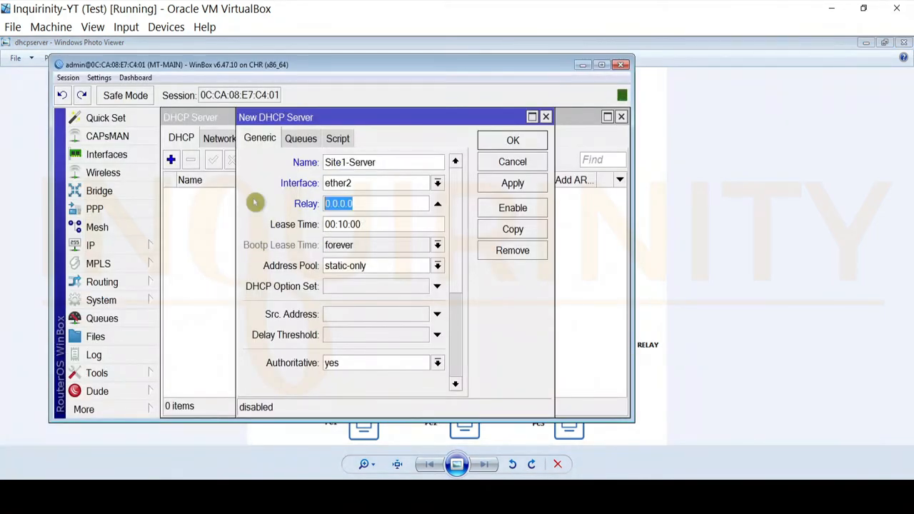
type("10")
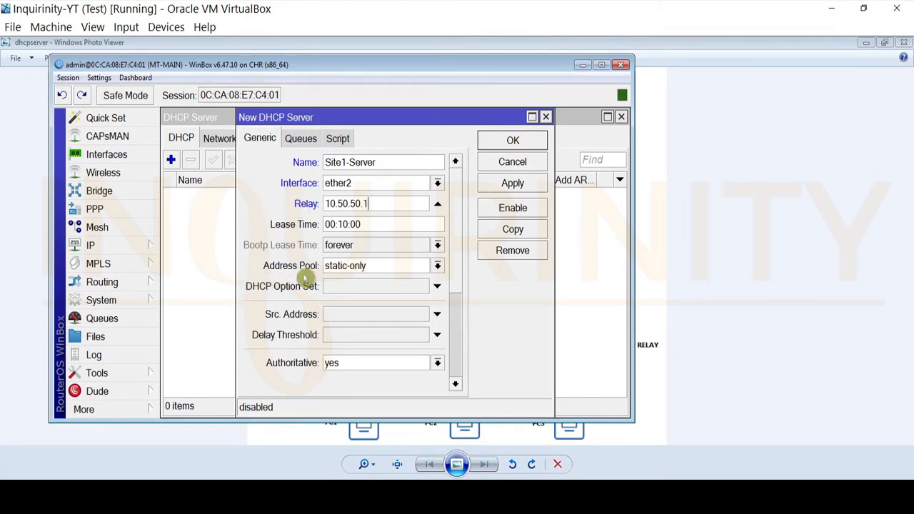
left_click(371, 268)
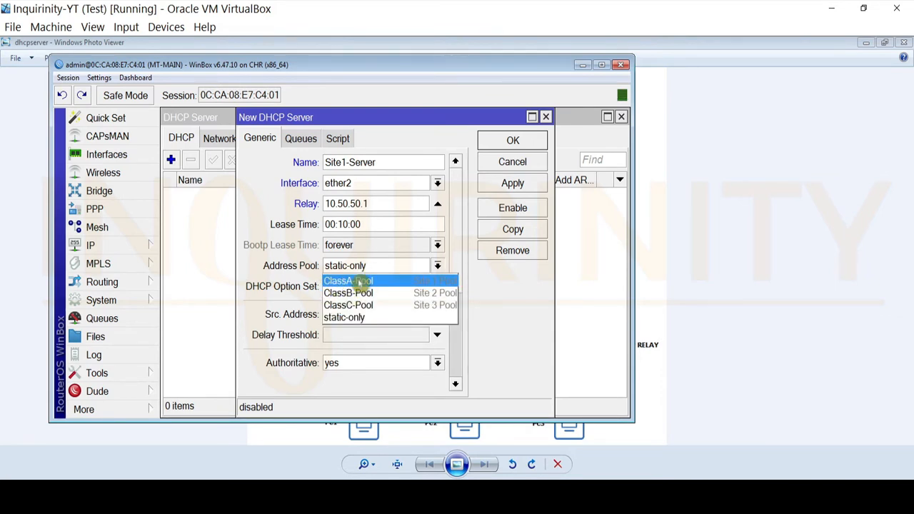
left_click(342, 281)
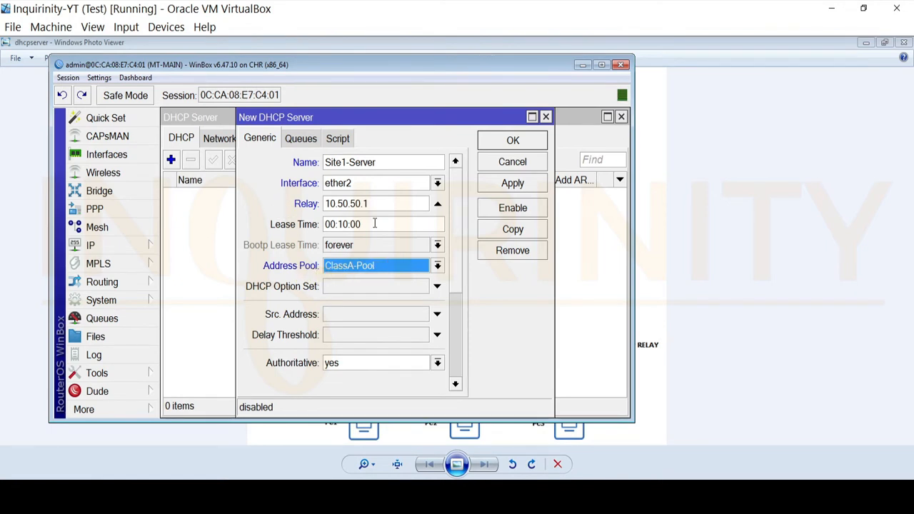
Step: Review the lease time, remaining generic options, queue settings and script settings of the new Site1-Server
left_click_drag(374, 225, 258, 215)
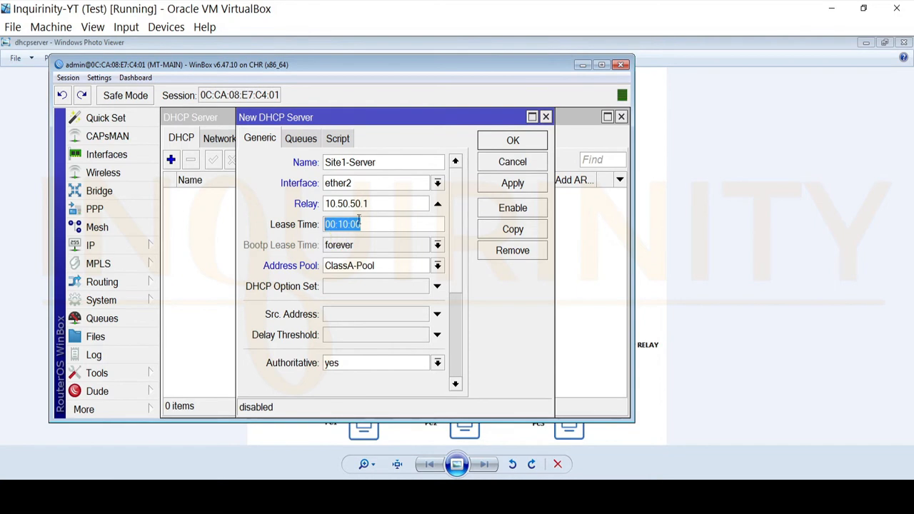
left_click_drag(454, 183, 465, 255)
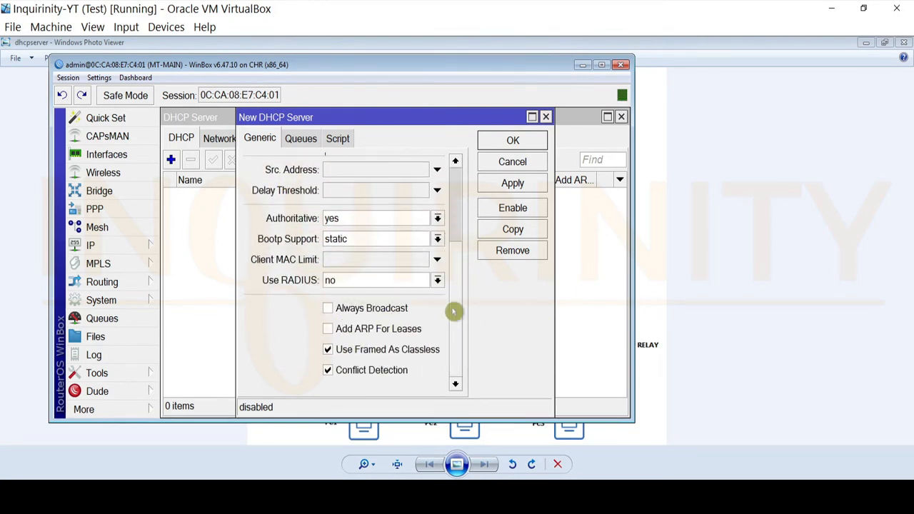
left_click_drag(458, 325, 457, 207)
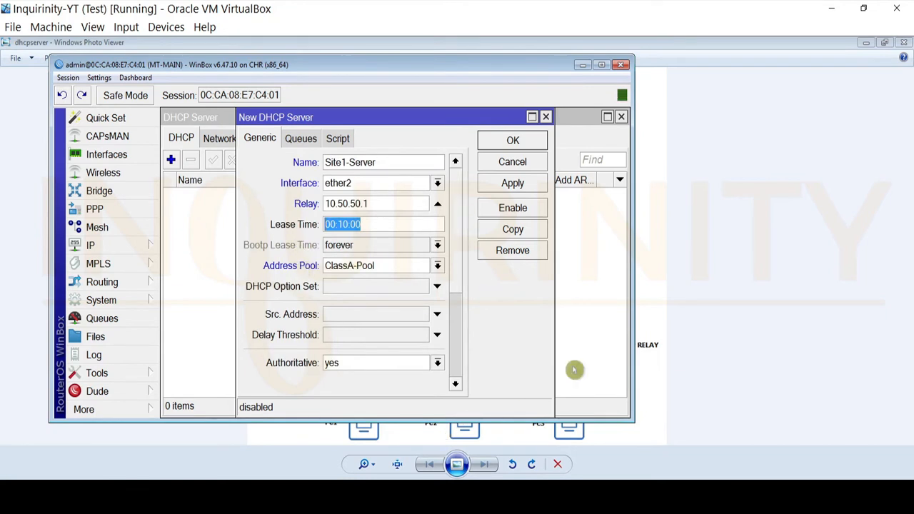
left_click_drag(462, 240, 459, 162)
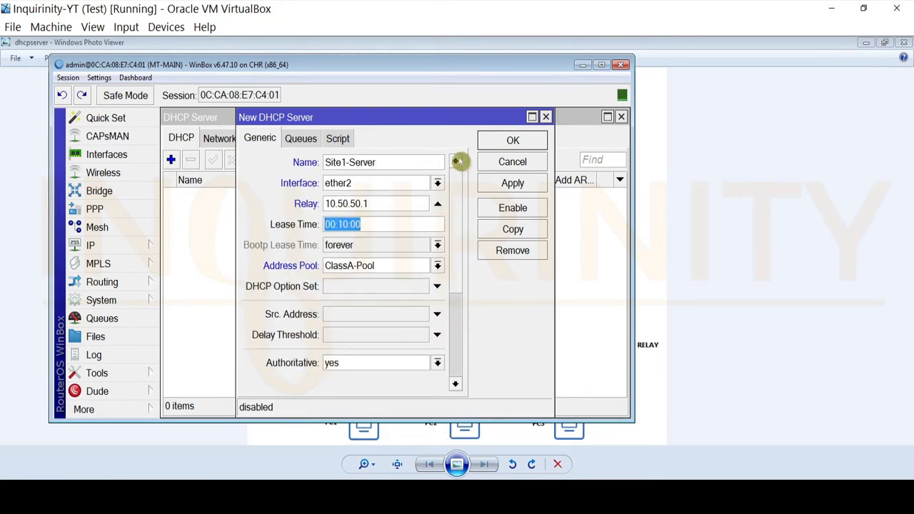
left_click(301, 139)
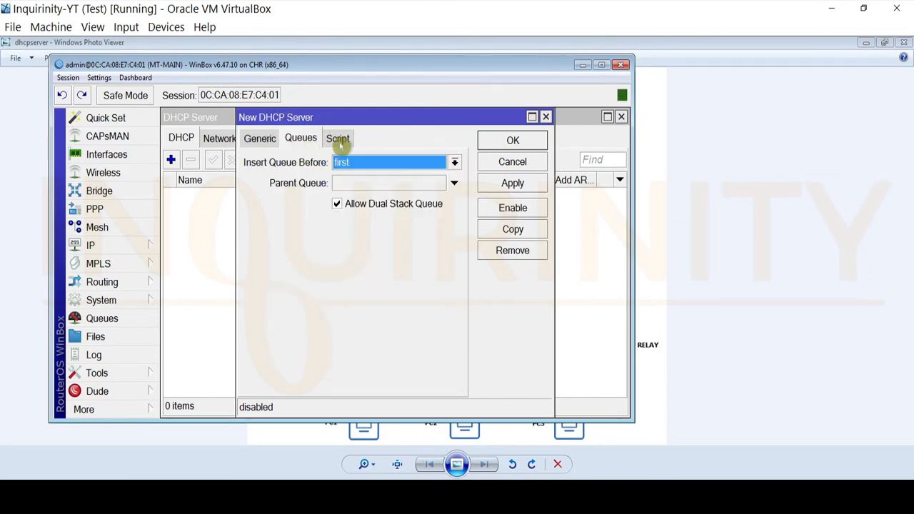
left_click(340, 142)
left_click(270, 140)
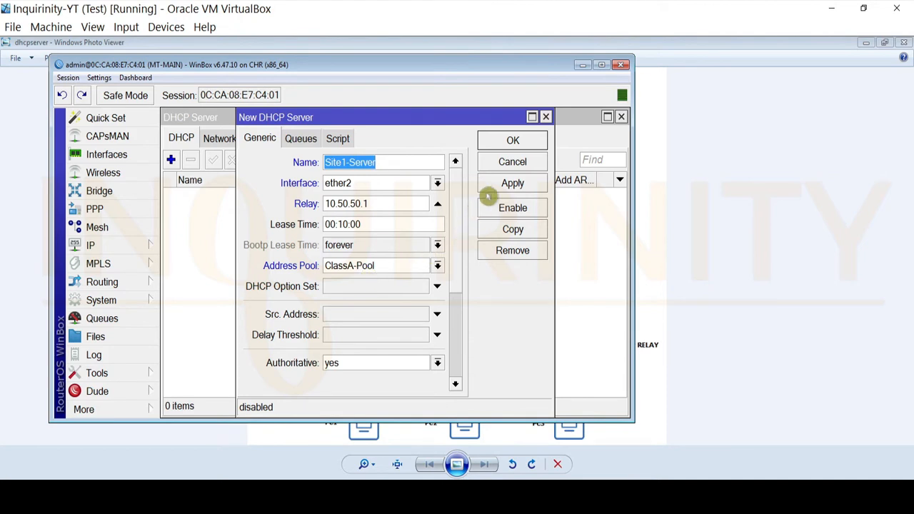
Step: Save the Site1-Server entry and enable it in the DHCP server list
left_click(530, 184)
left_click(527, 141)
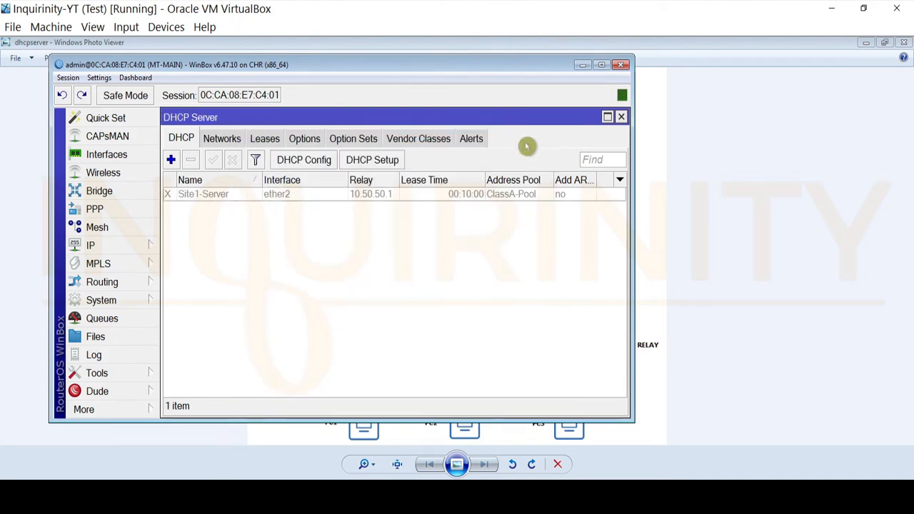
left_click(251, 195)
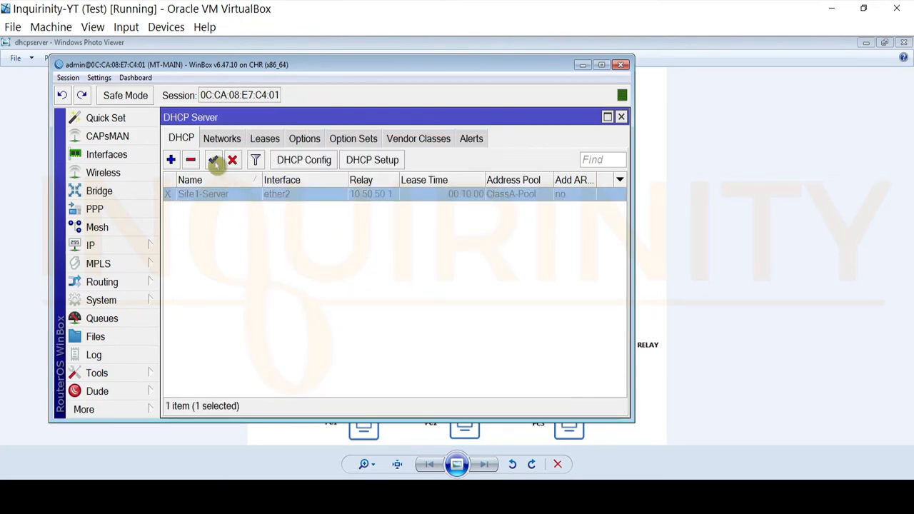
left_click(213, 160)
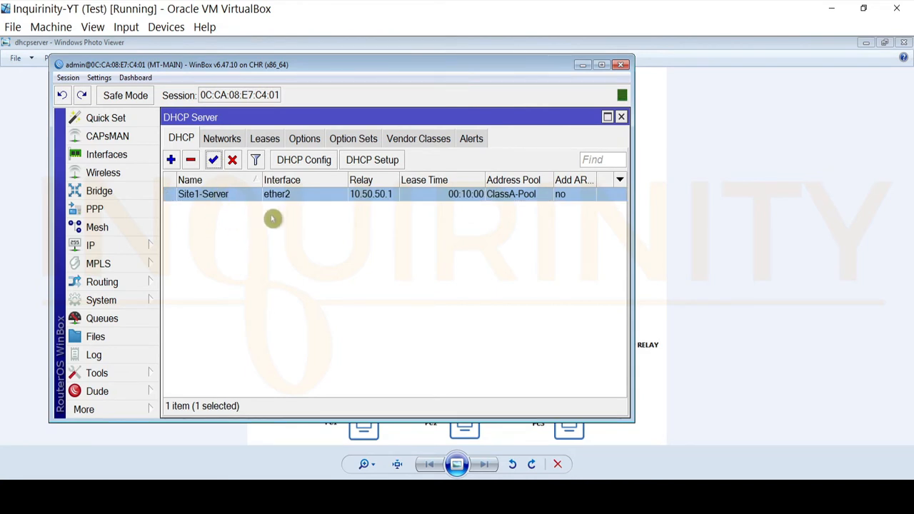
left_click(211, 270)
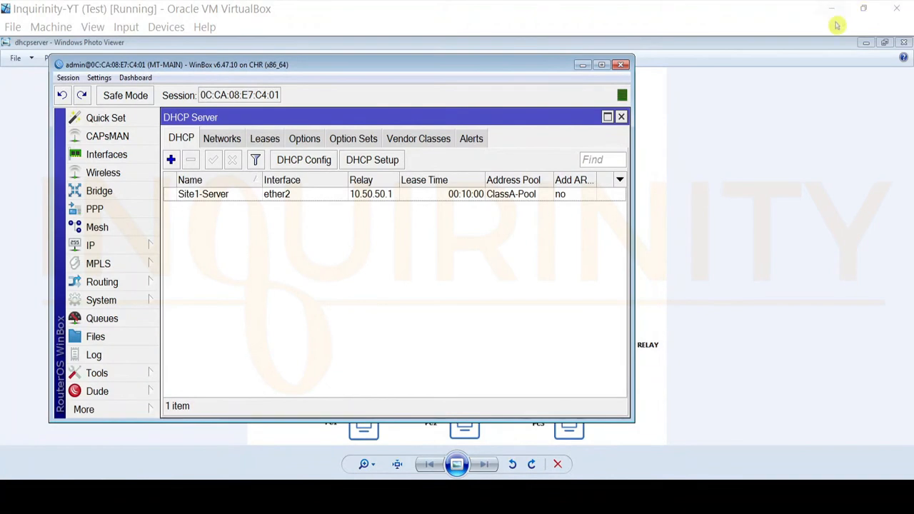
Step: Copy Site1-Server as a new DHCP server named Site2-Server
left_click(861, 43)
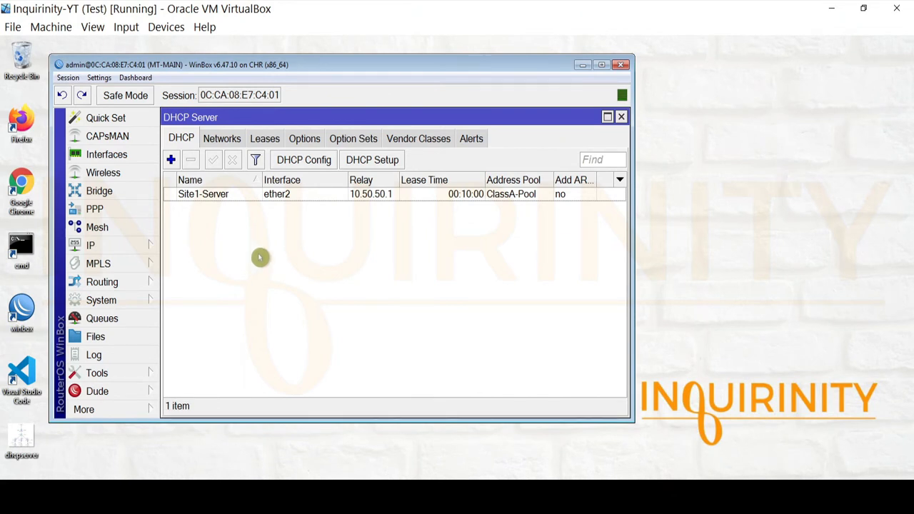
left_click(202, 197)
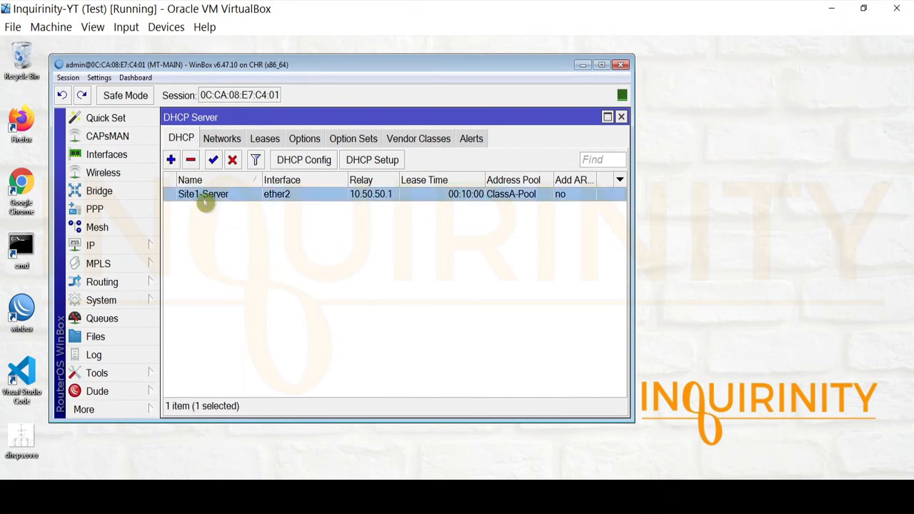
double_click(202, 197)
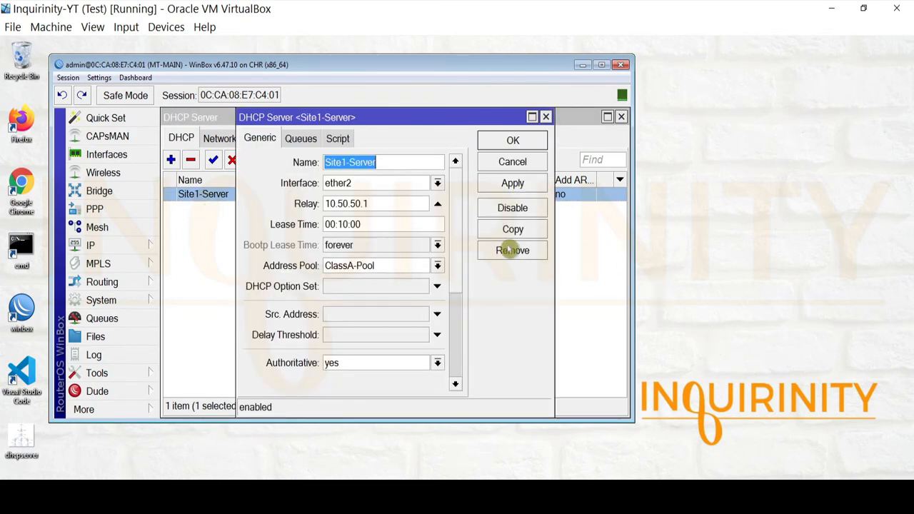
left_click(513, 229)
type("Site2-Server")
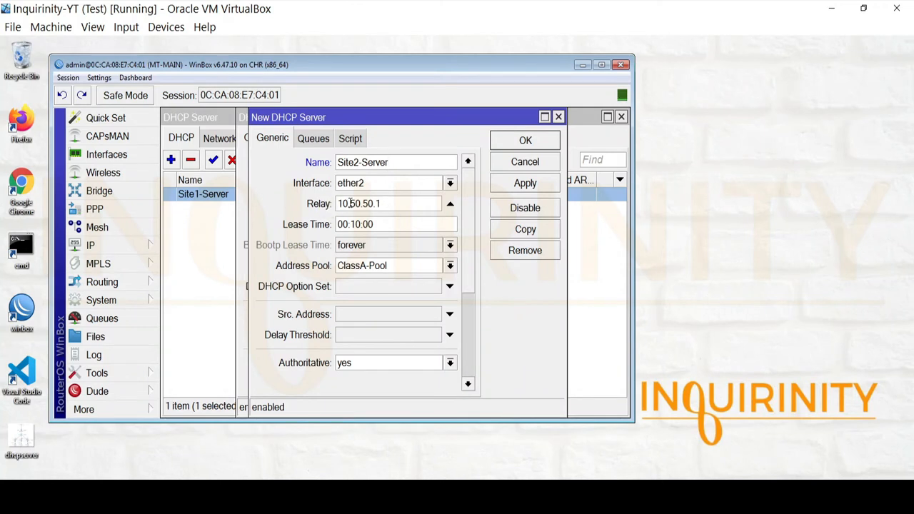
Step: Using the network diagram for Site 2, set the Site2-Server relay to 172.16.0.1 and its address pool to ClassB-Pool
left_click(137, 490)
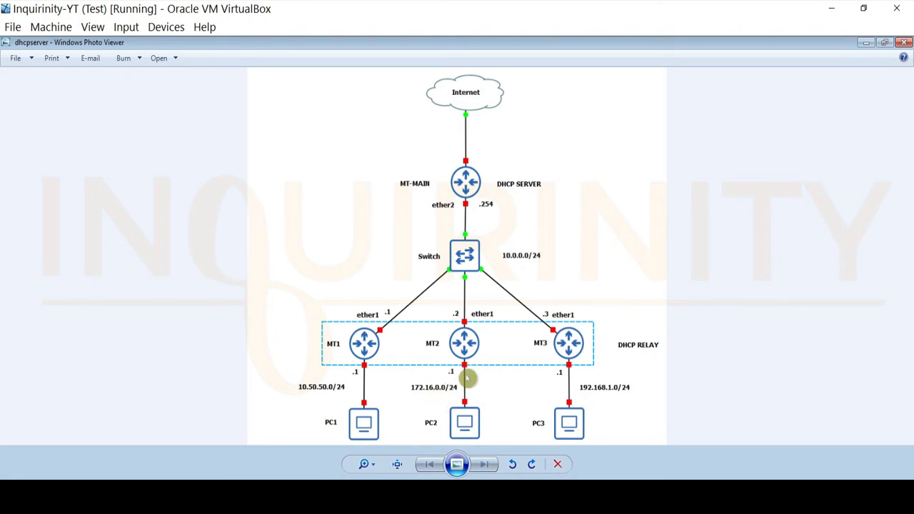
left_click(866, 42)
double_click(392, 203)
type("1")
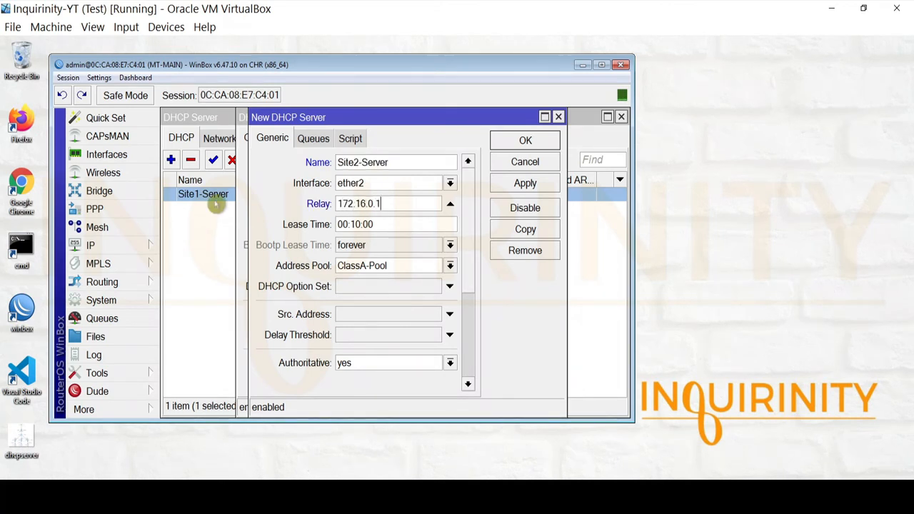
type("72.16.0.1")
left_click(402, 268)
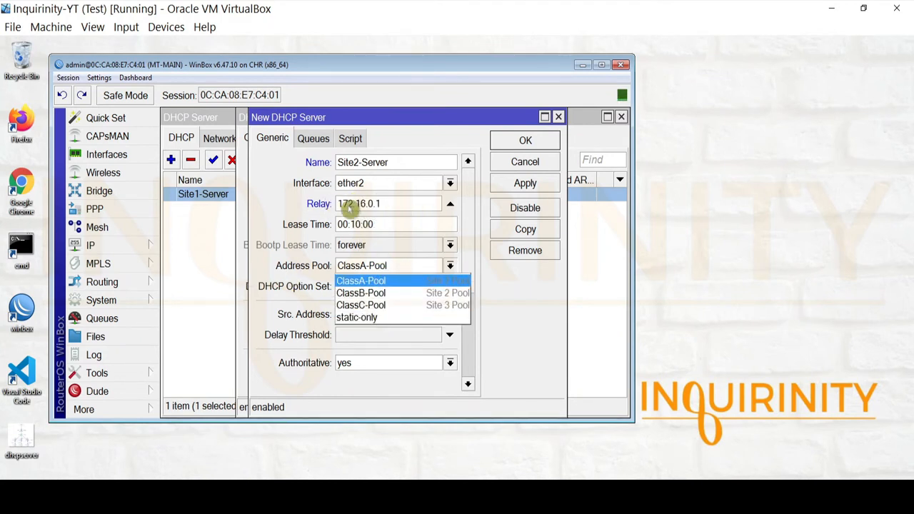
left_click(362, 294)
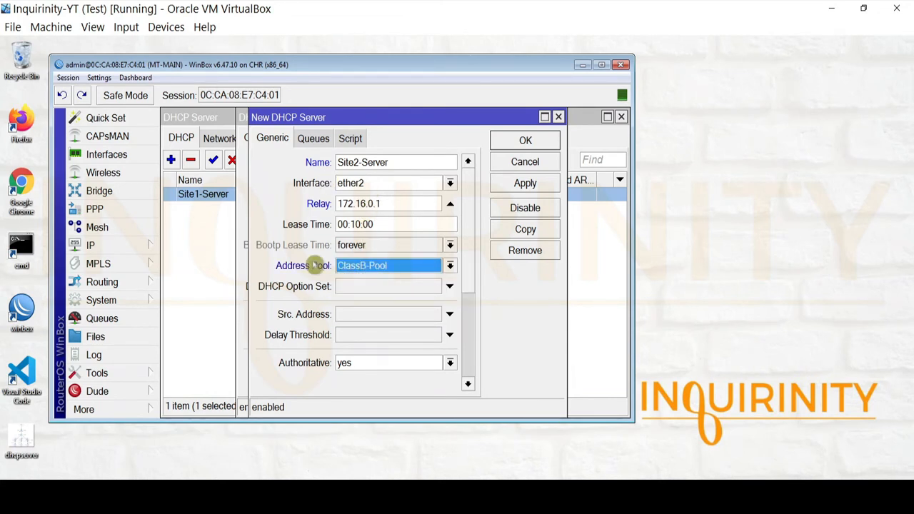
Step: Save the Site2-Server entry and close both DHCP server dialogs
left_click_drag(474, 225, 472, 188)
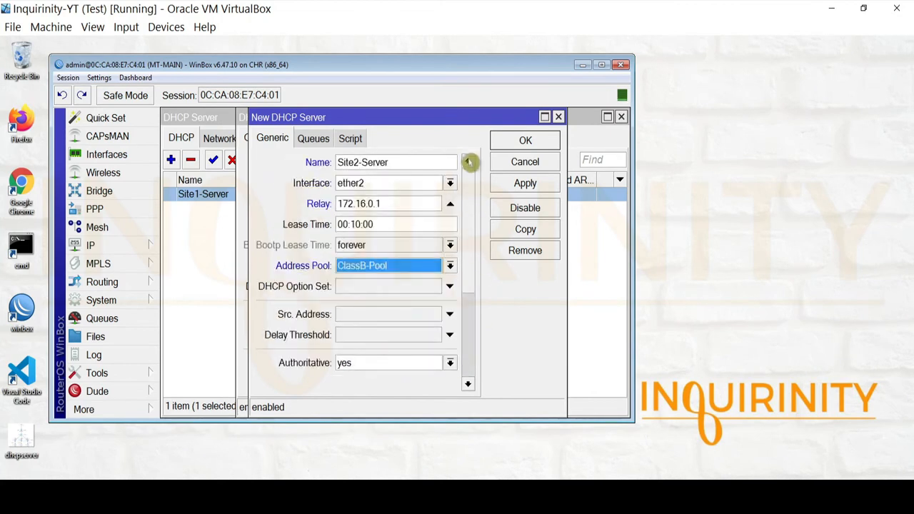
left_click_drag(474, 224, 461, 162)
left_click(525, 183)
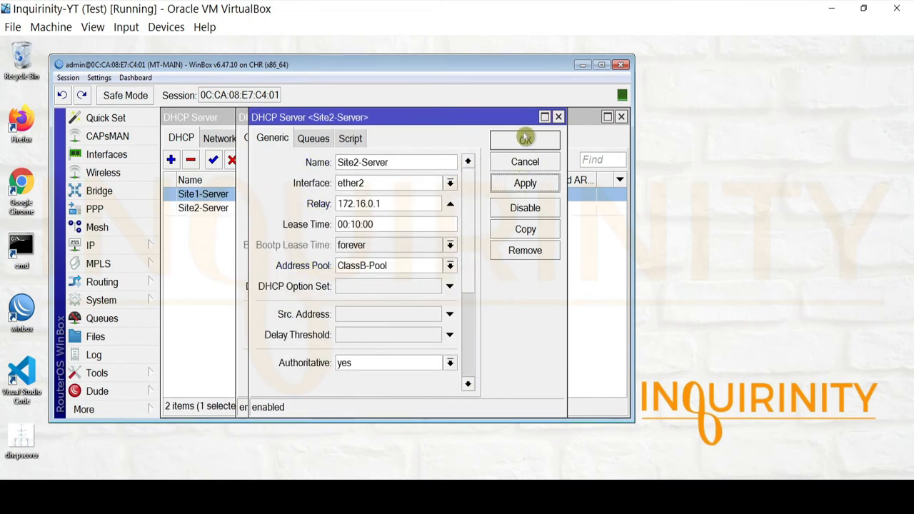
left_click(525, 140)
left_click(515, 141)
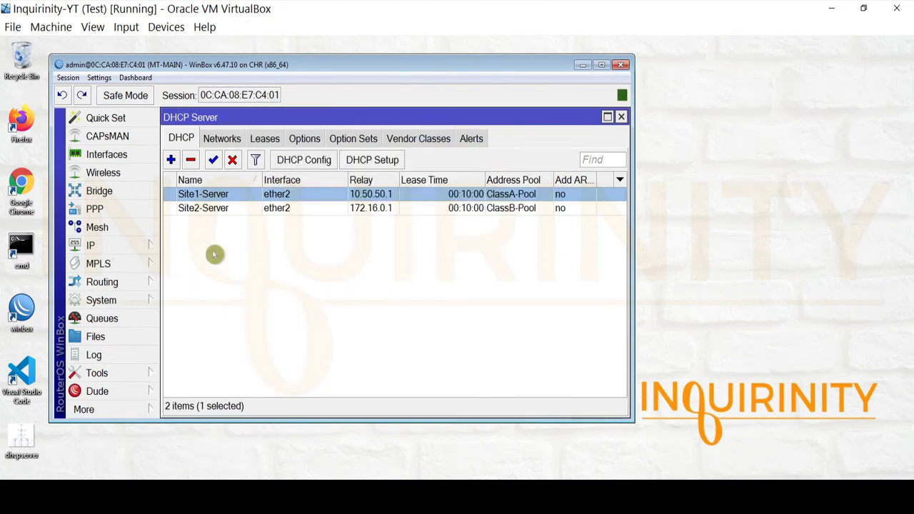
Step: Copy Site2-Server as a new DHCP server named Site3-Server
left_click(208, 209)
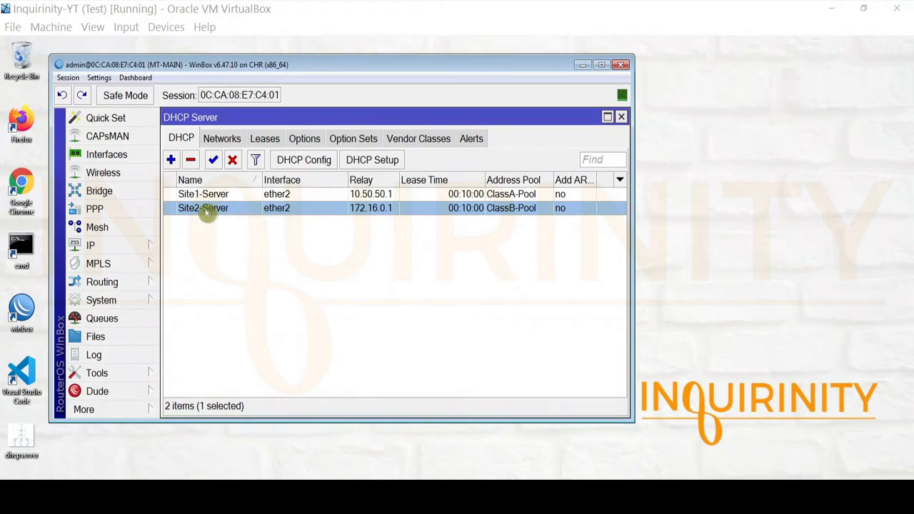
double_click(205, 210)
left_click(510, 230)
type("Site3-Server")
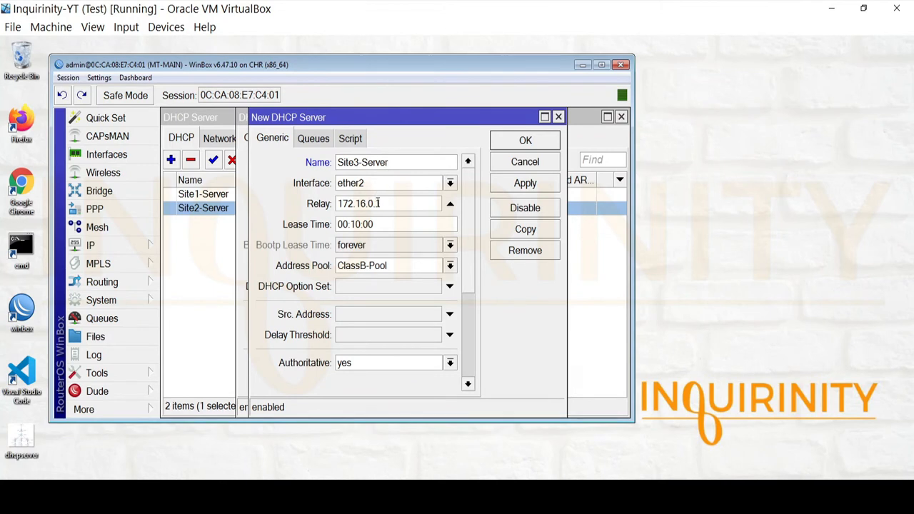
Step: Using the network diagram for Site 3, set the Site3-Server relay to 192.168.1.1 and its address pool to ClassC-Pool
left_click_drag(392, 203, 220, 200)
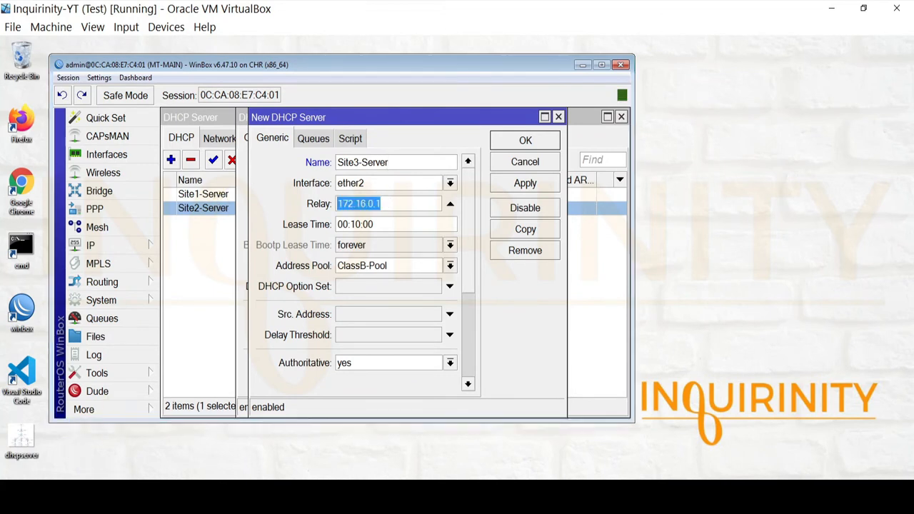
left_click(107, 493)
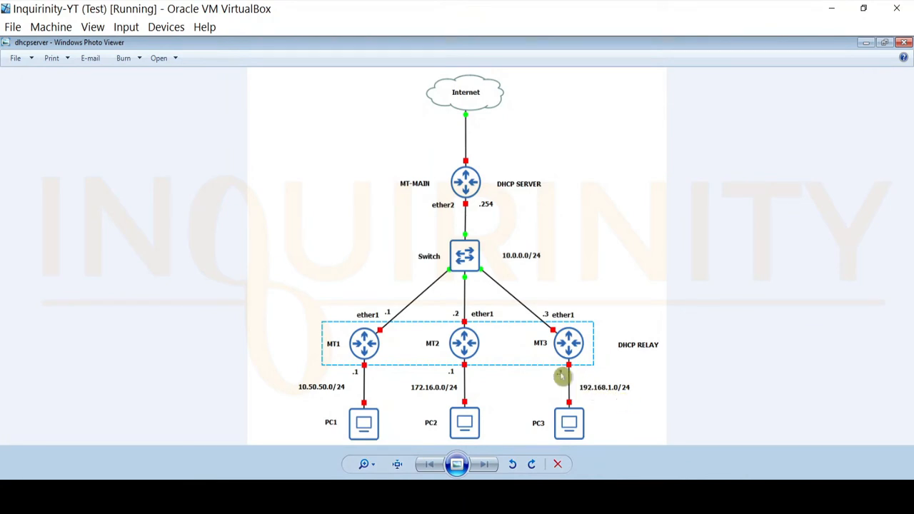
left_click(866, 44)
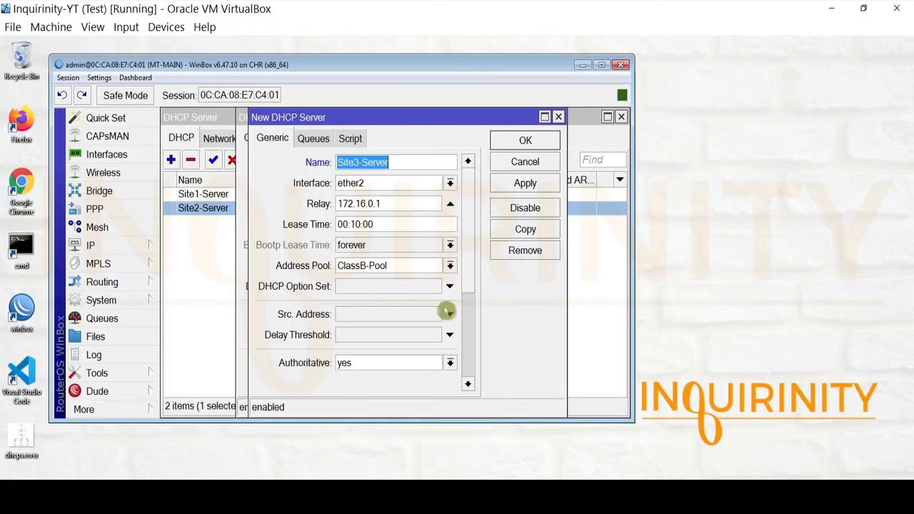
double_click(392, 205)
type("192")
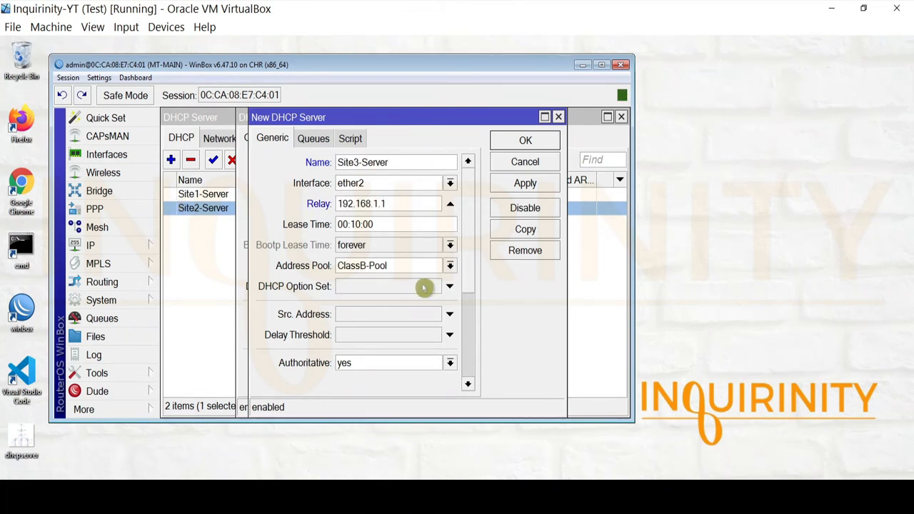
left_click(370, 266)
left_click(373, 309)
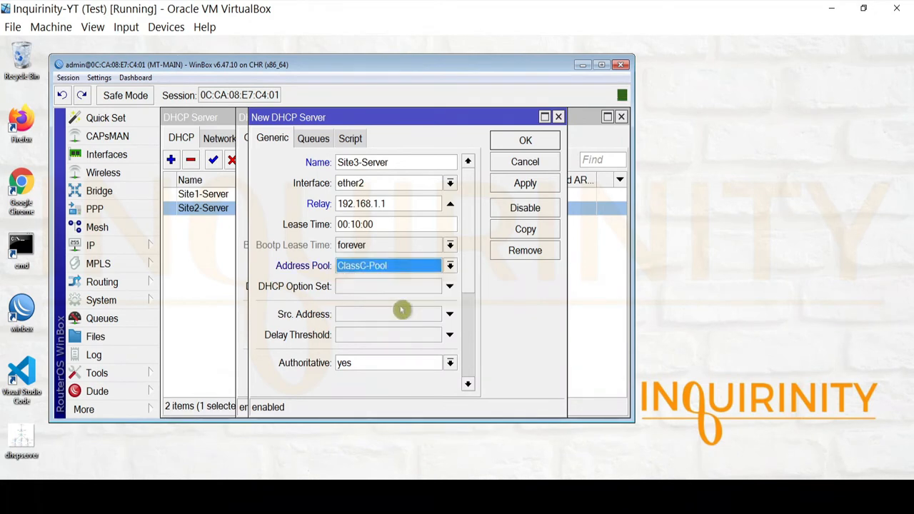
Step: Save the Site3-Server entry and look over the three site entries in the DHCP server list
left_click_drag(465, 227, 484, 202)
left_click(525, 183)
left_click(525, 142)
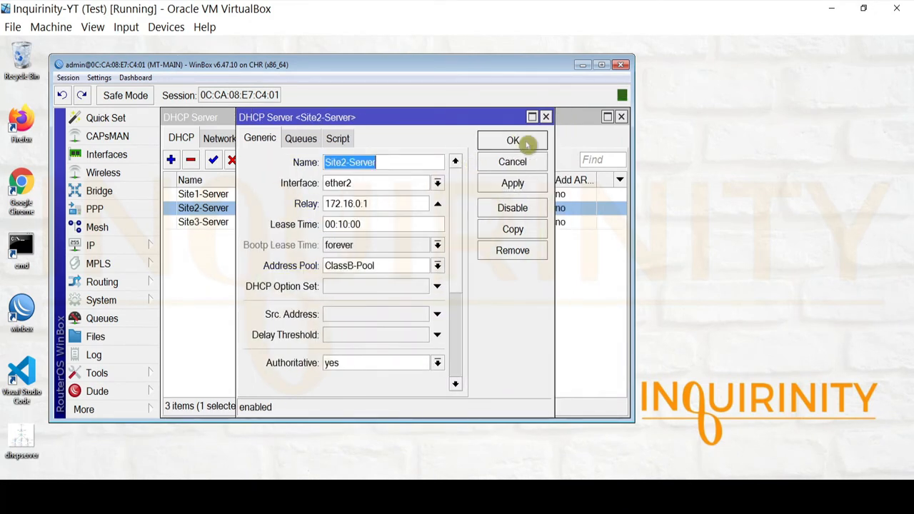
left_click(526, 142)
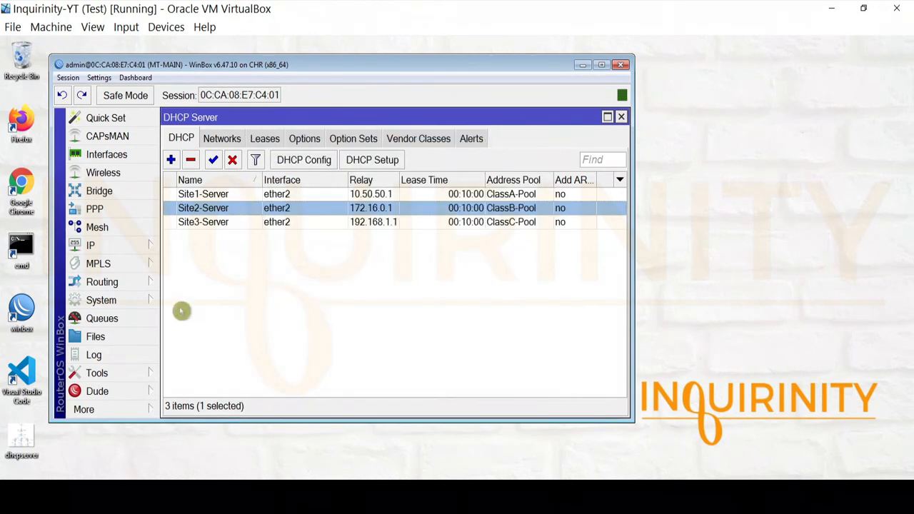
left_click(223, 194)
left_click(224, 208)
left_click(225, 222)
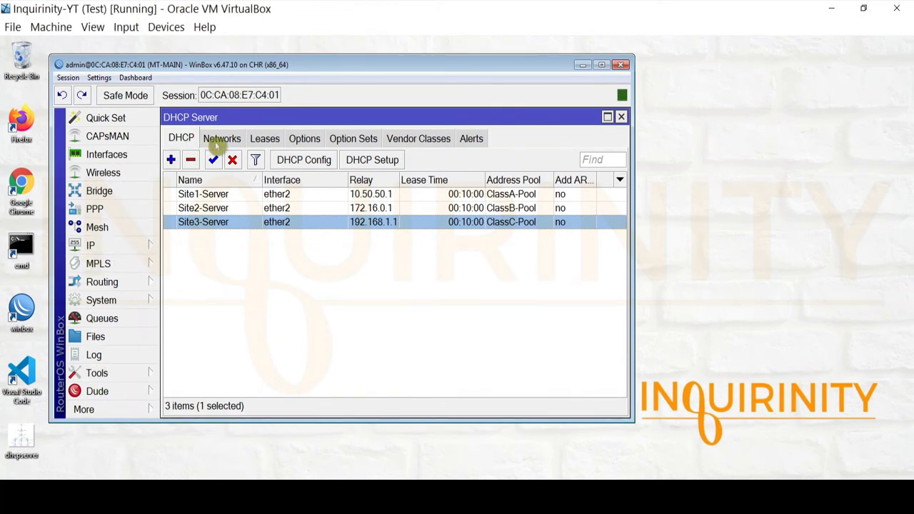
Step: Start a new DHCP network with address 10.50.50.0/24 and gateway 10.50.50.1
left_click(218, 141)
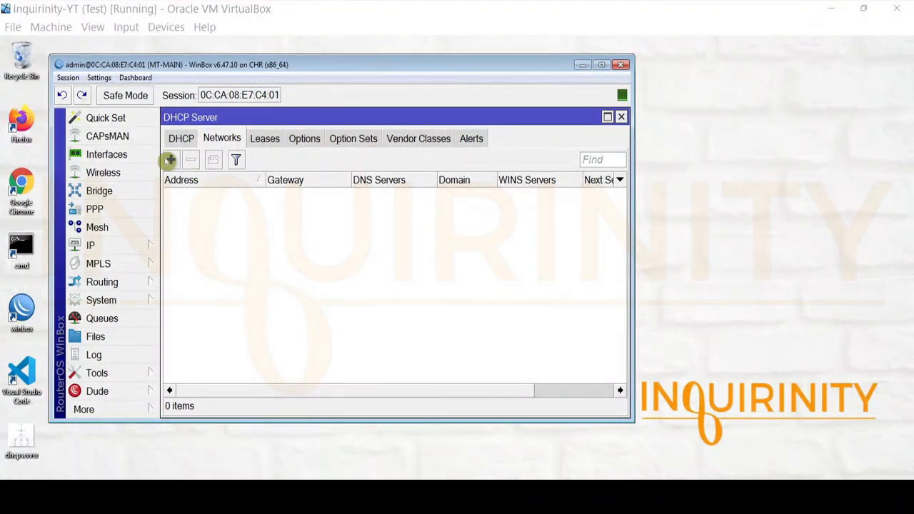
left_click(170, 160)
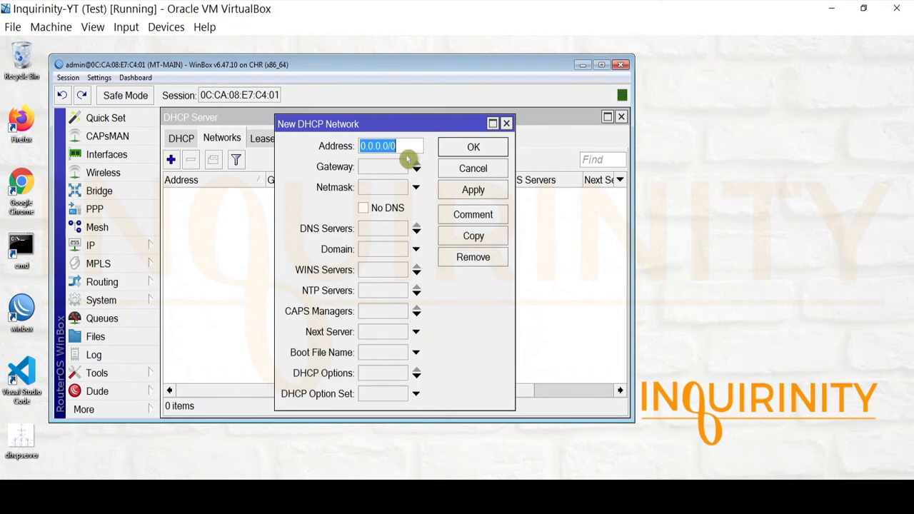
type("10.50.50.0")
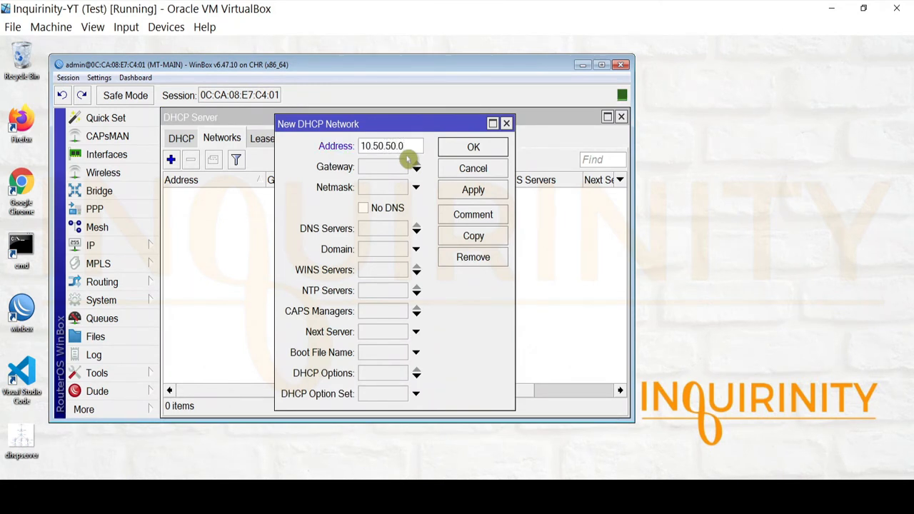
type("/24")
left_click(387, 166)
type("10.50.50.1")
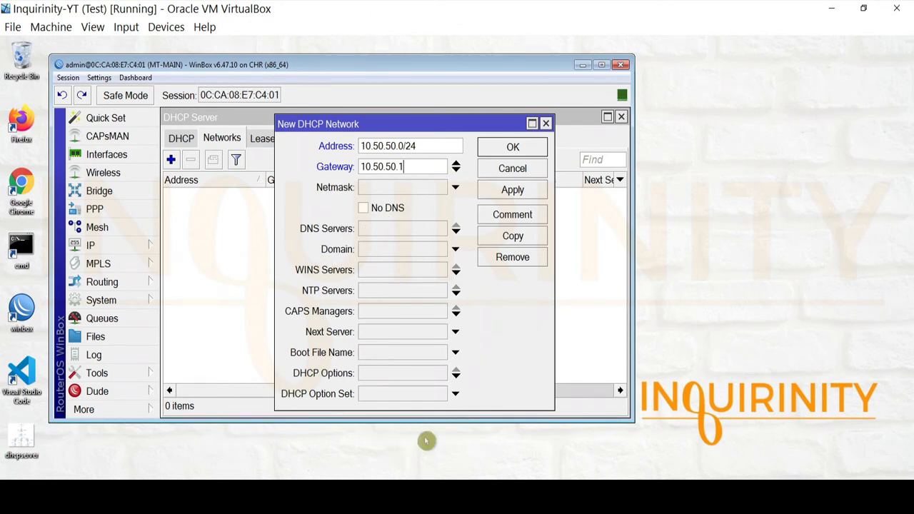
Step: Set the DNS server of the 10.50.50.0/24 network to 1.1.1.1 and save the entry
left_click(396, 229)
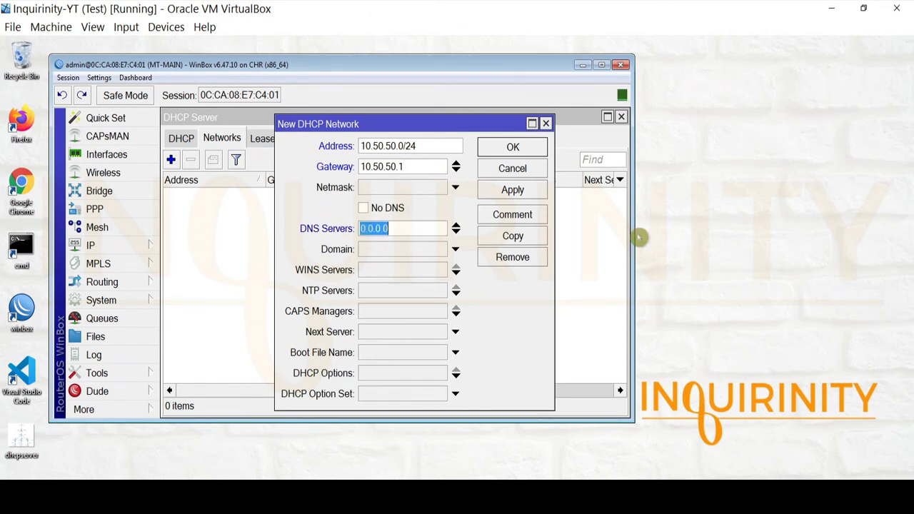
type("1.1.1.1")
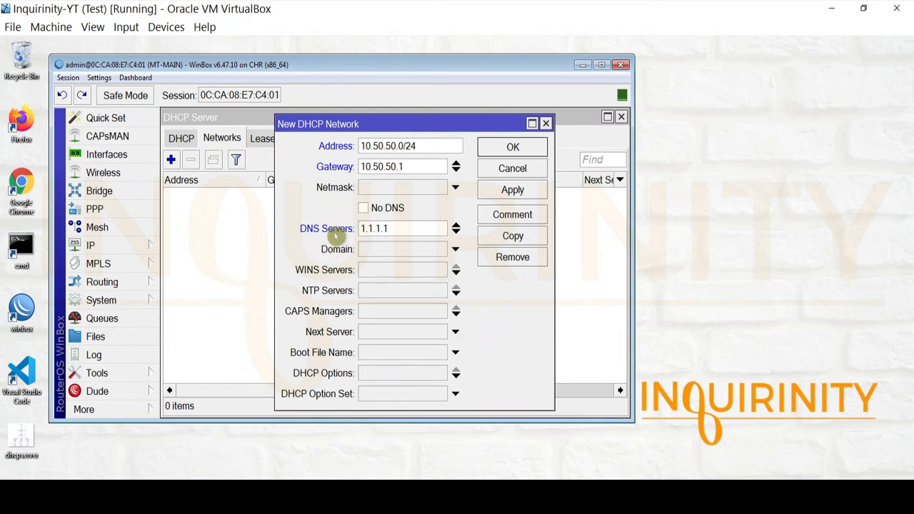
left_click(521, 191)
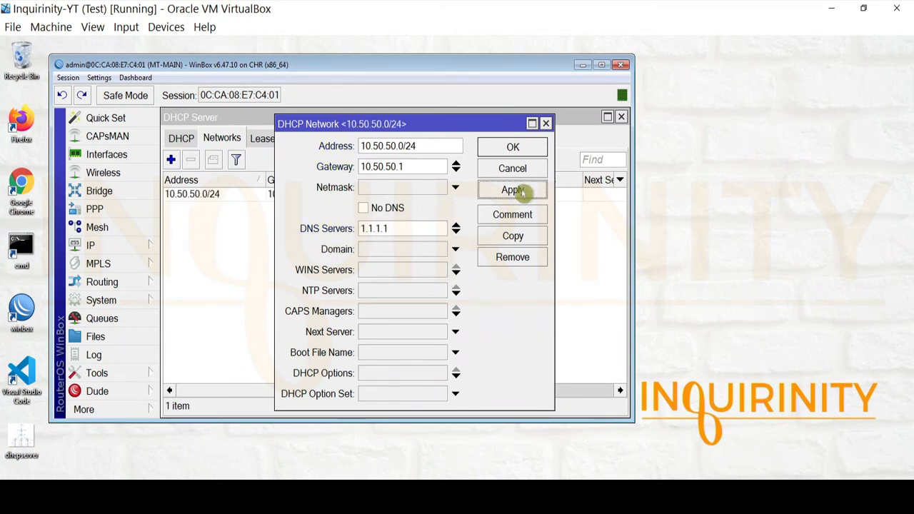
left_click(523, 150)
Step: Add the comment "Site 1 - Network" to the 10.50.50.0/24 DHCP network
double_click(207, 197)
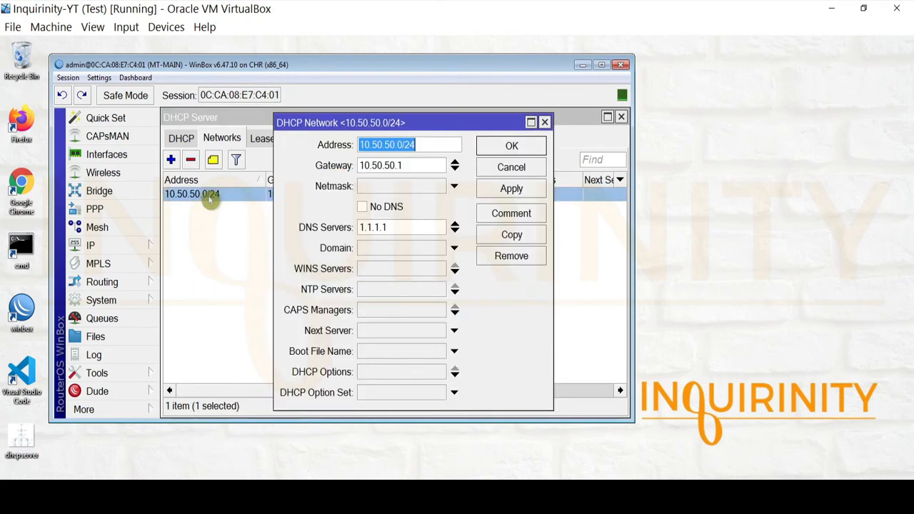
left_click(509, 213)
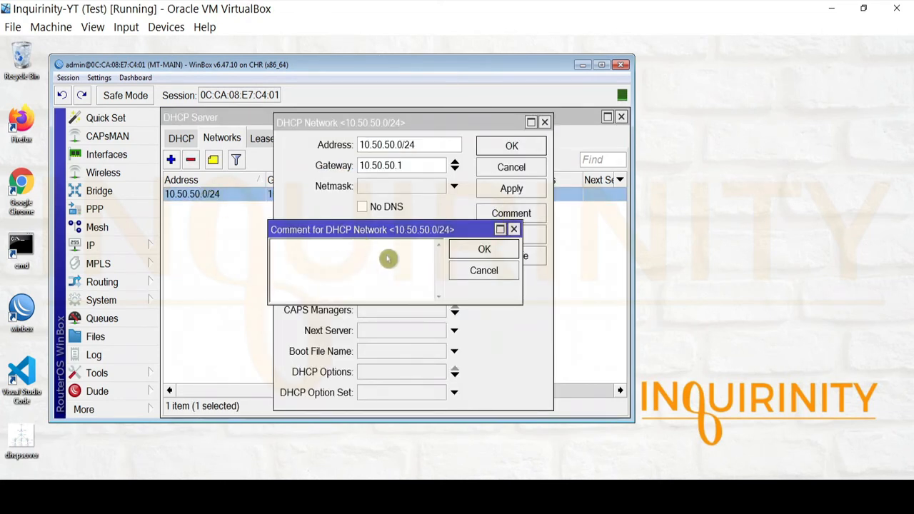
type("Site 1 - Network")
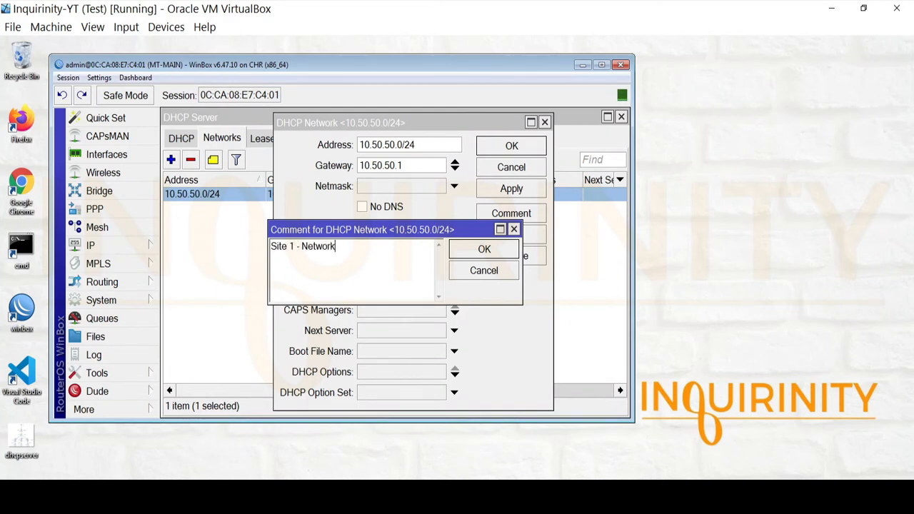
left_click(484, 248)
Step: Copy the Site 1 network as a new DHCP network with address 172.16.0.0/24, gateway 172.16.0.1 and DNS server 8.8.8.8
left_click(512, 235)
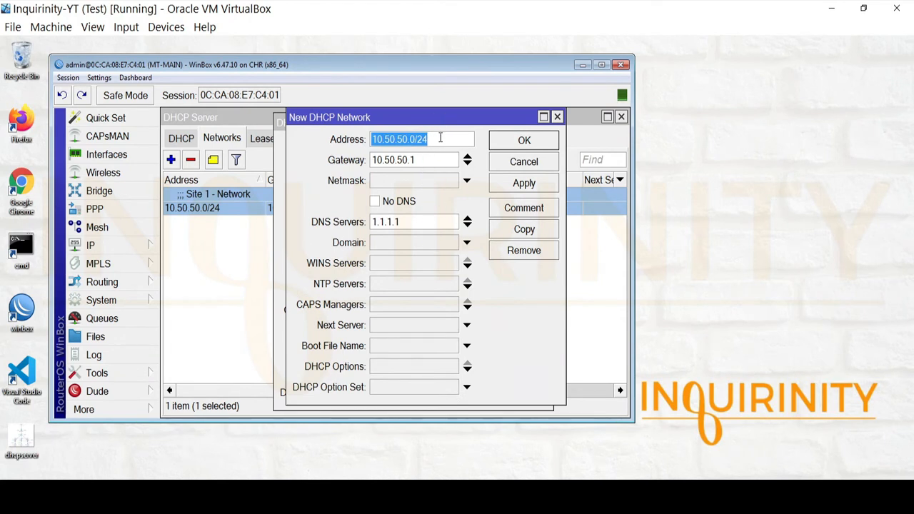
type("1")
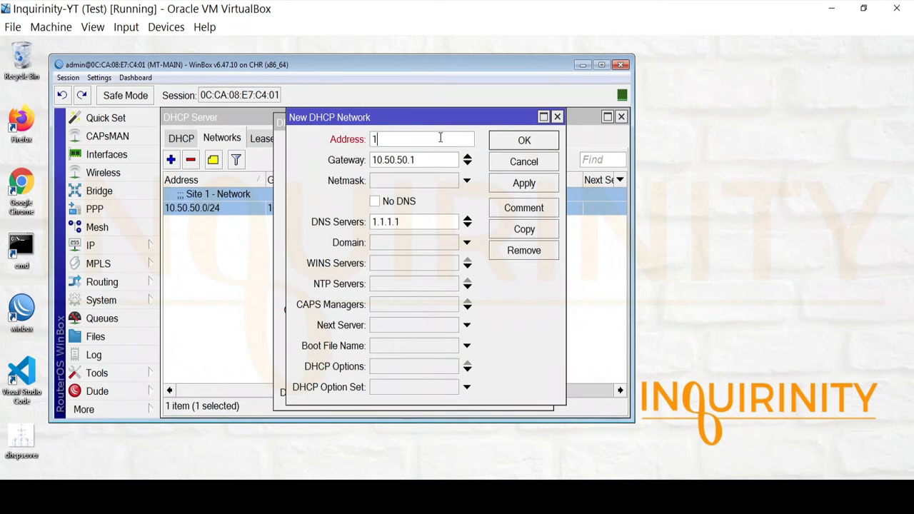
type("72.16.0.0/24")
key("Tab")
type("172.16.0")
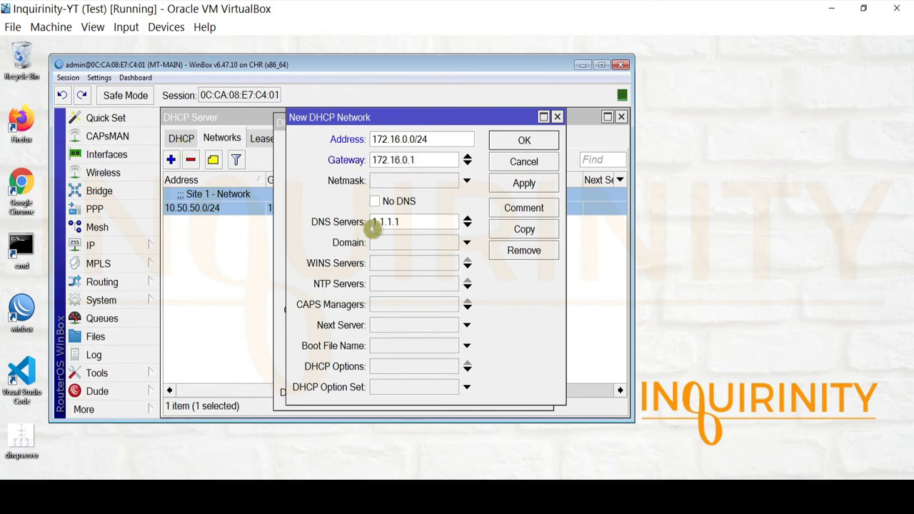
left_click_drag(419, 223, 217, 221)
type("8.8.8.8")
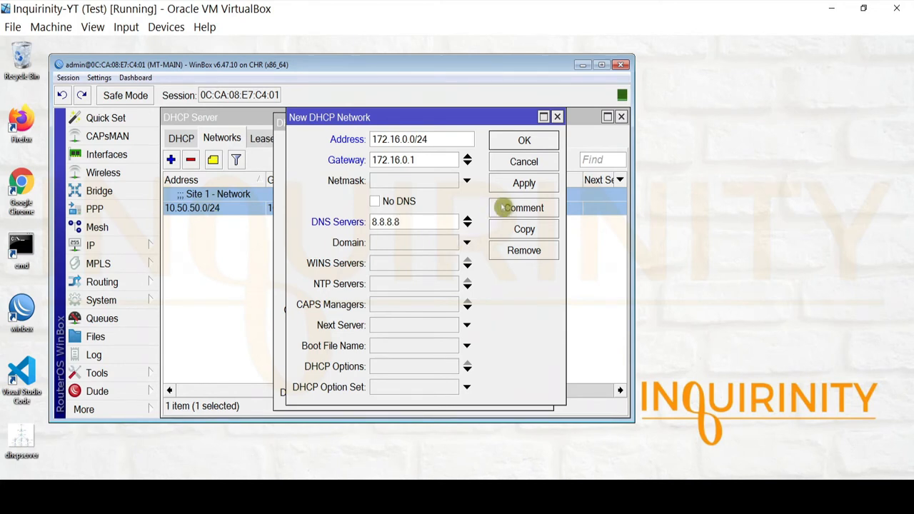
Step: Change the new network's comment to "Site 2 - Network" and apply the entry
left_click(504, 208)
left_click(289, 245)
key("BackSpace")
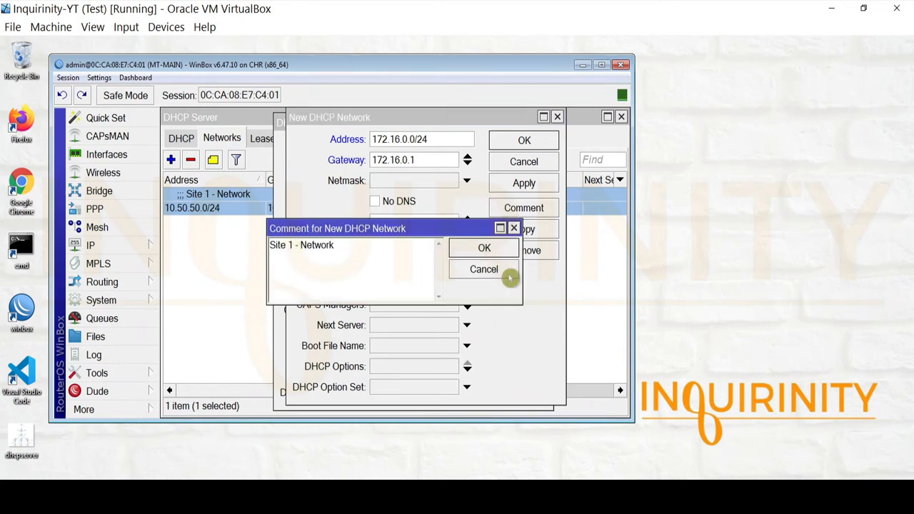
type("2")
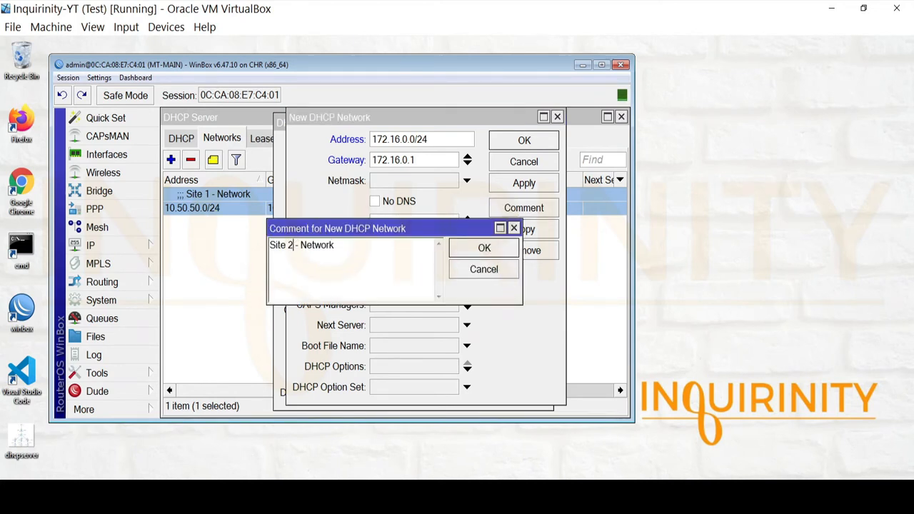
left_click(484, 247)
left_click(524, 183)
Step: Copy the Site 2 network as a new DHCP network with address 192.168.1.0/24, gateway 192.168.1.1 and DNS server 9.9.9.9
left_click(524, 229)
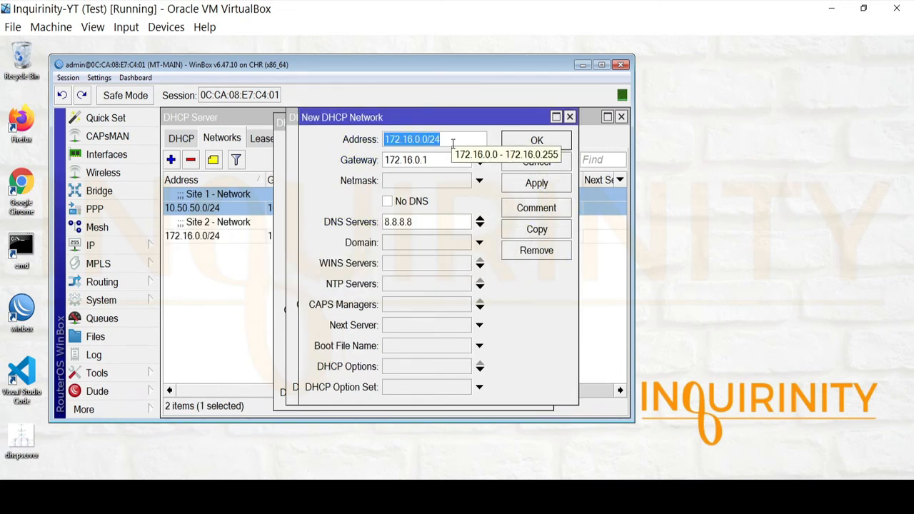
type("192.168.1.0")
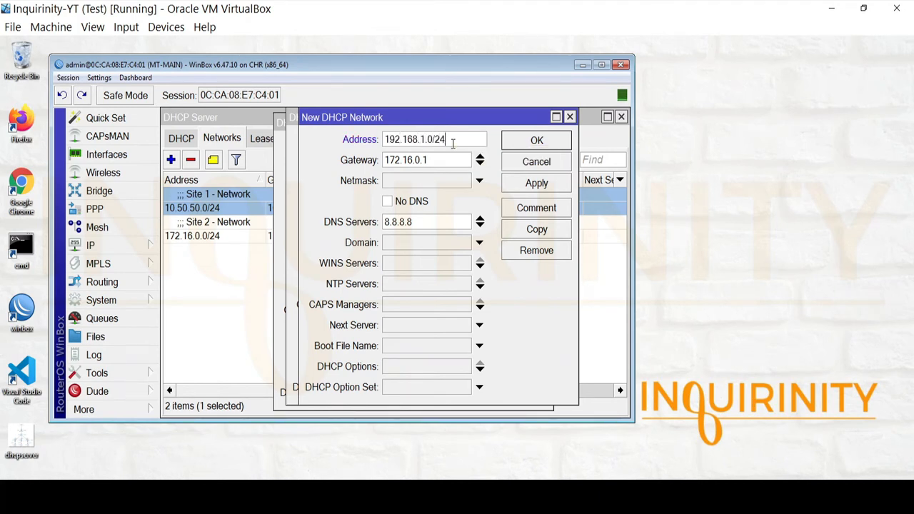
key("Tab")
type("1")
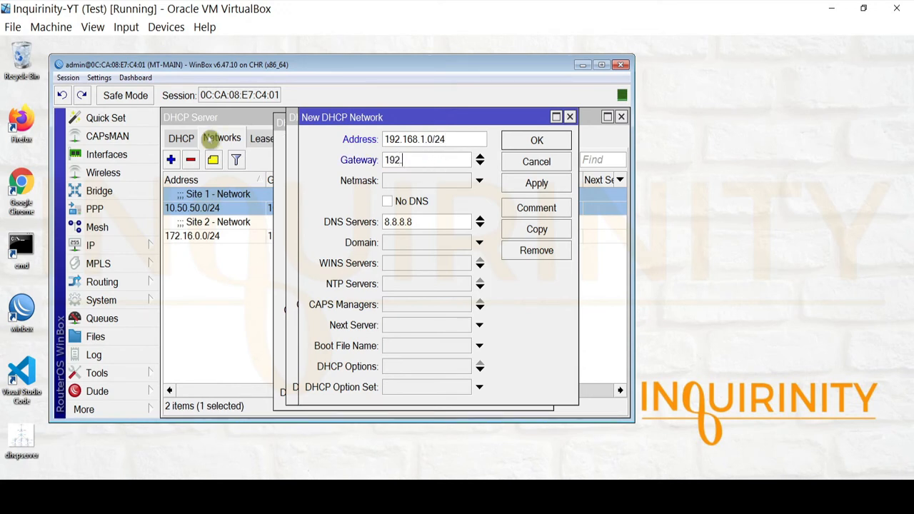
type("92.168.1.1")
double_click(449, 229)
type("9")
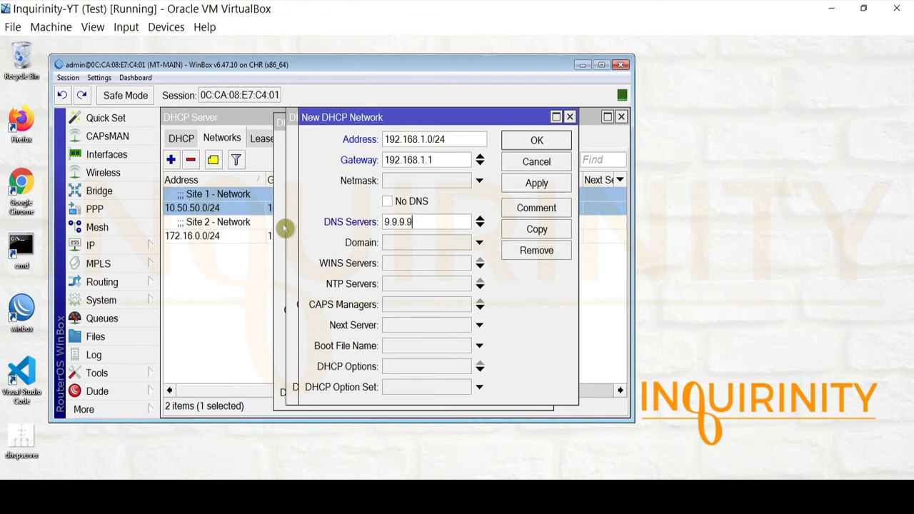
type(".9.9.9")
Step: Change the copied network's comment to "Site 3 - Network", save it and close all DHCP network dialogs
left_click(535, 208)
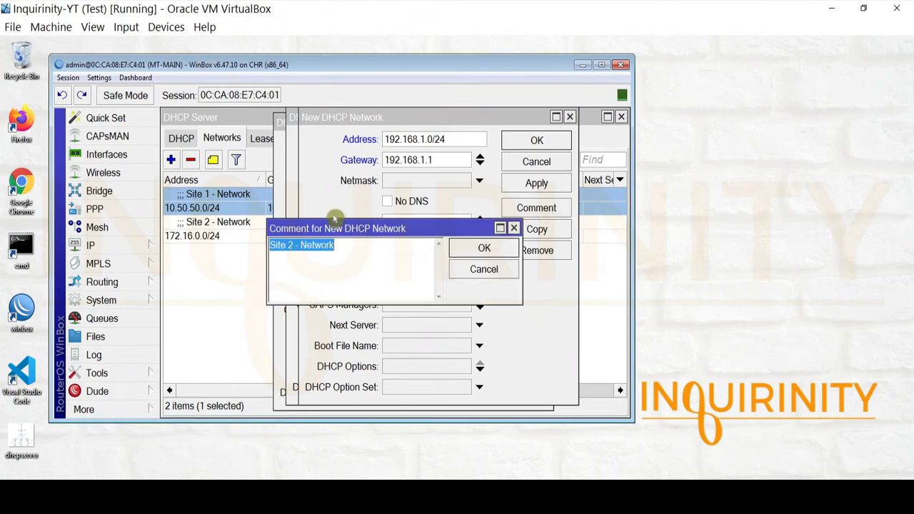
left_click(292, 247)
key("BackSpace")
type("3")
left_click(484, 250)
left_click(537, 184)
left_click(547, 143)
left_click(545, 142)
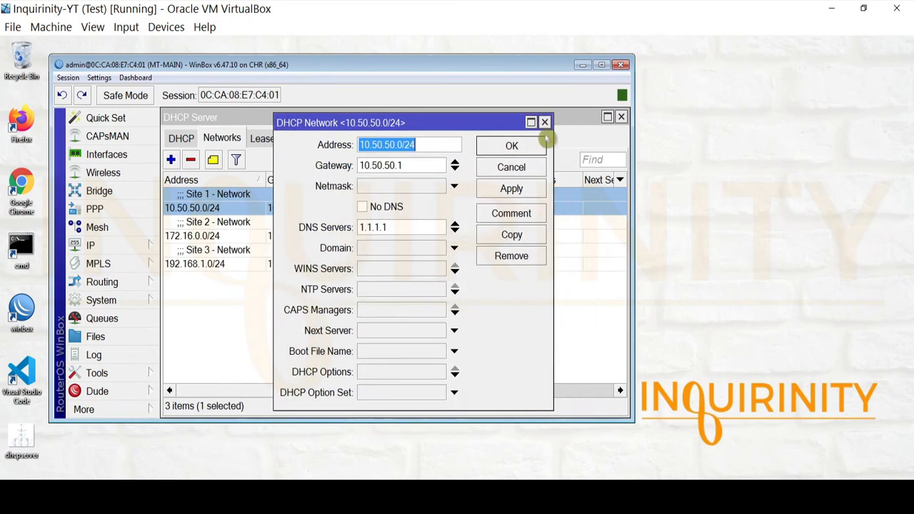
left_click(533, 147)
Step: Review the DHCP networks and the IP pool ranges, and return to the DHCP server list
mouse_move(265, 179)
left_mouse_down()
mouse_move(335, 179)
mouse_move(262, 180)
mouse_move(275, 179)
left_mouse_up()
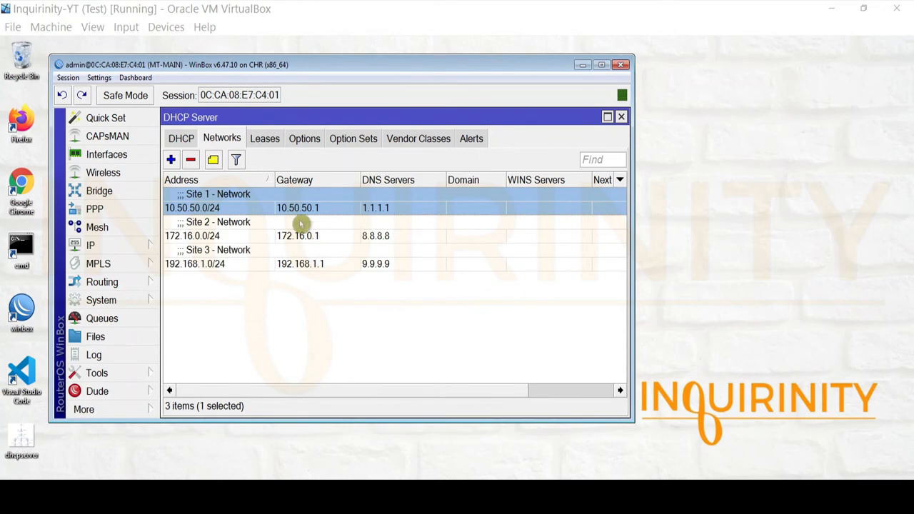
left_click(89, 245)
left_click(181, 300)
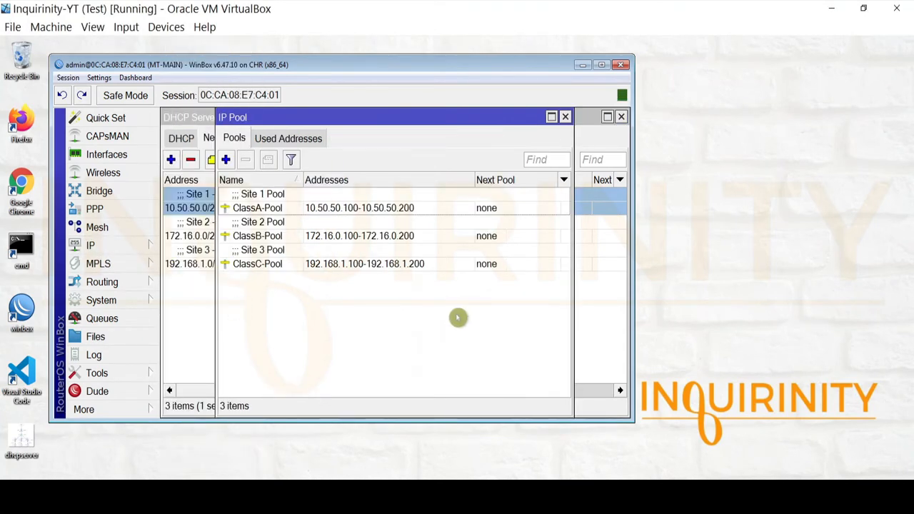
left_click(565, 117)
left_click(175, 140)
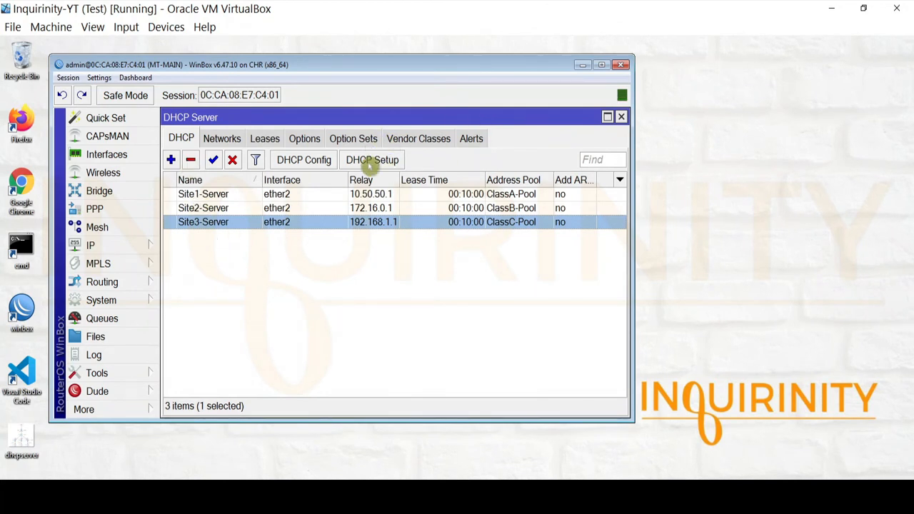
Step: Review the DHCP networks of the three sites on MT-MAIN and open the DHCP leases list
left_click(218, 138)
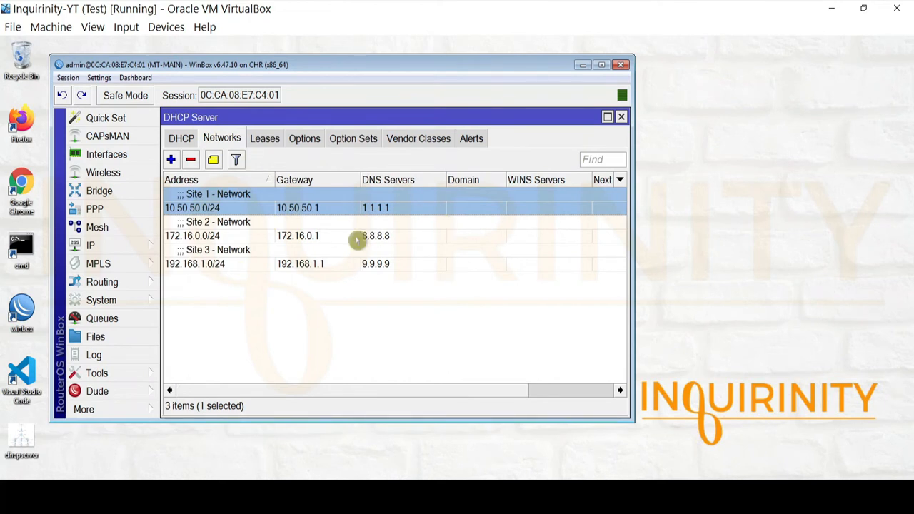
mouse_move(265, 244)
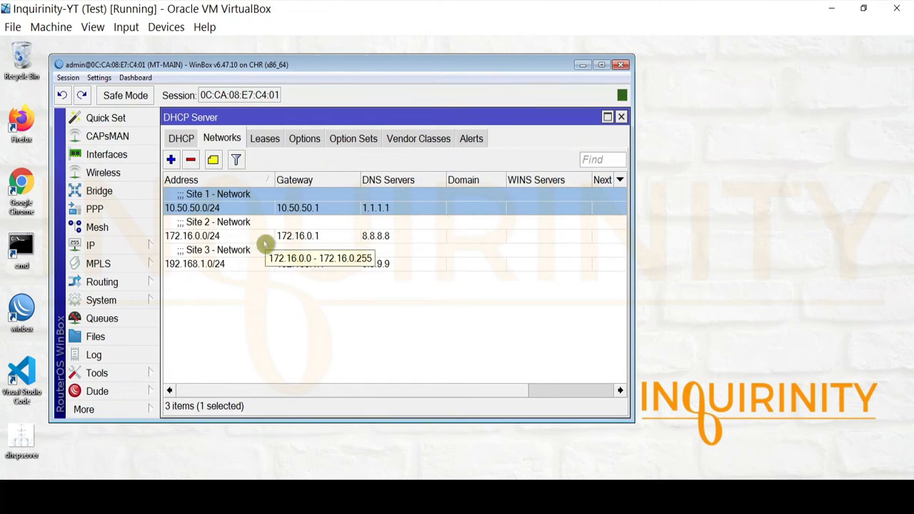
left_click(266, 139)
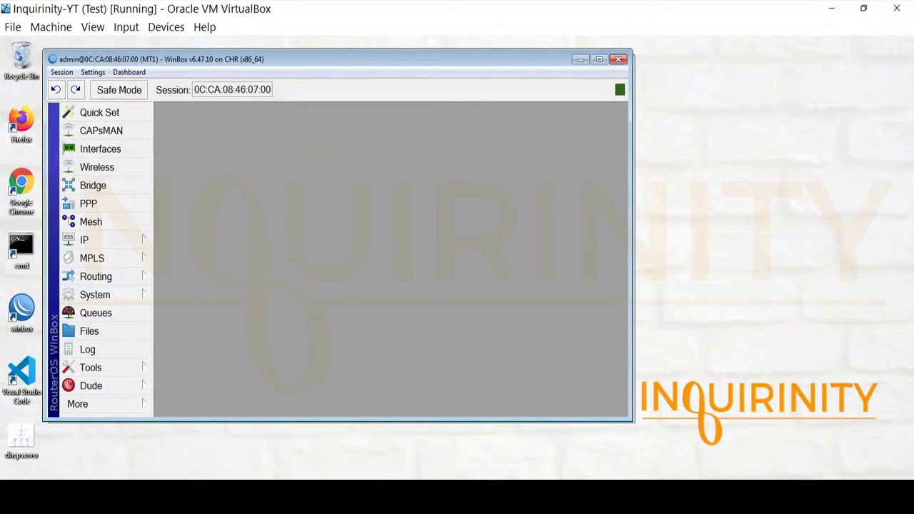
Step: Add the IP address 10.0.0.1/24 on ether1 of router MT1 with the comment "To DHCP Server"
left_click(120, 243)
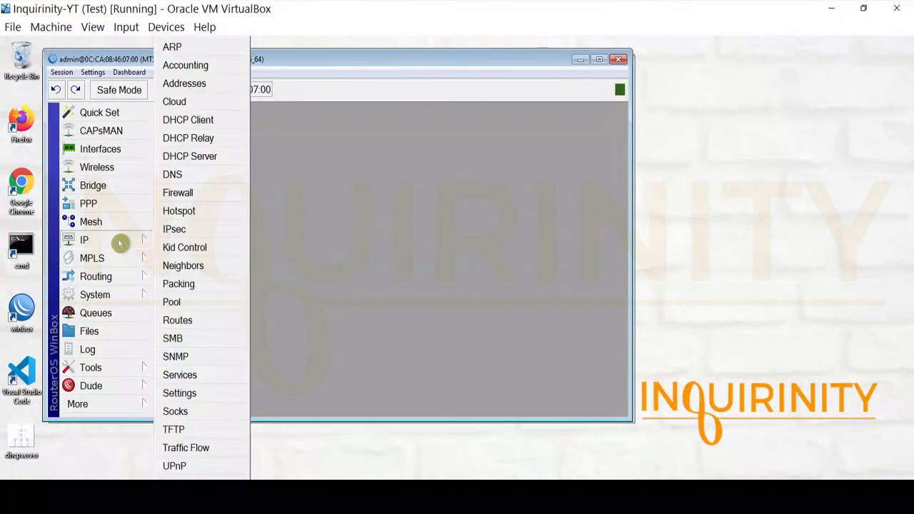
left_click(204, 86)
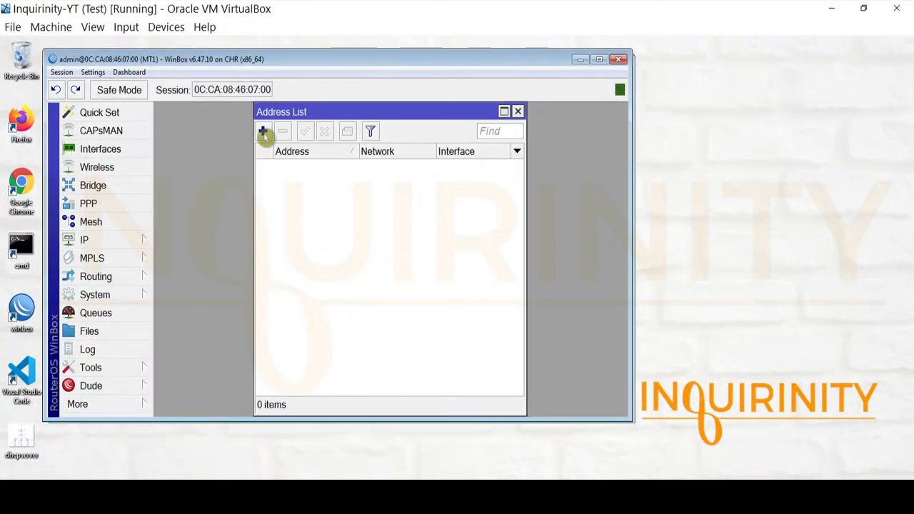
left_click(264, 133)
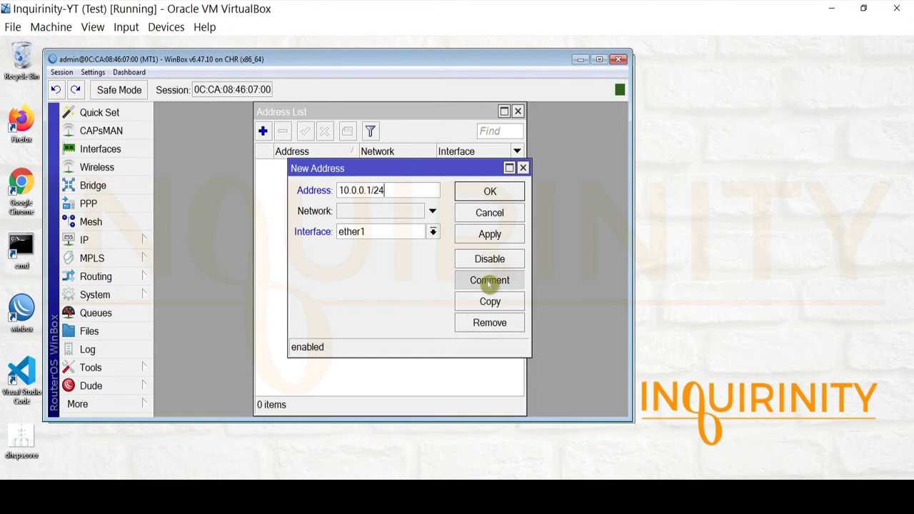
left_click(490, 280)
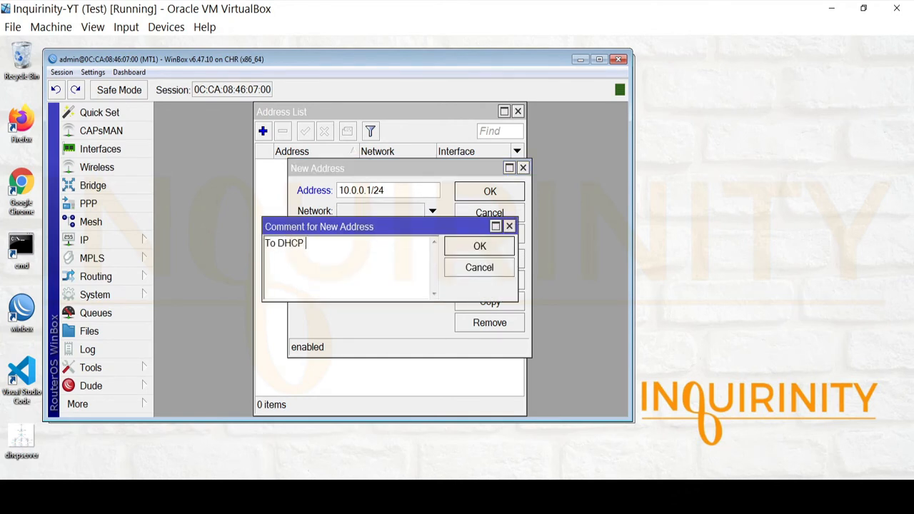
left_click(468, 247)
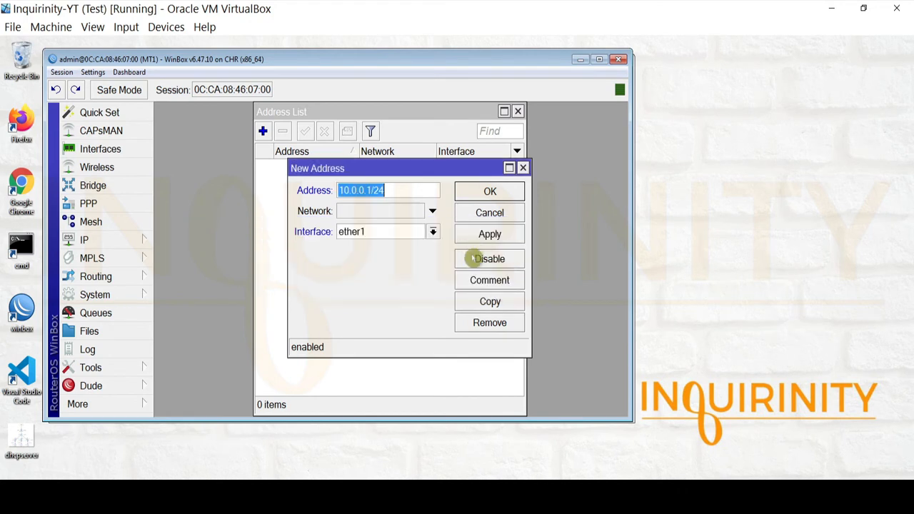
left_click(490, 191)
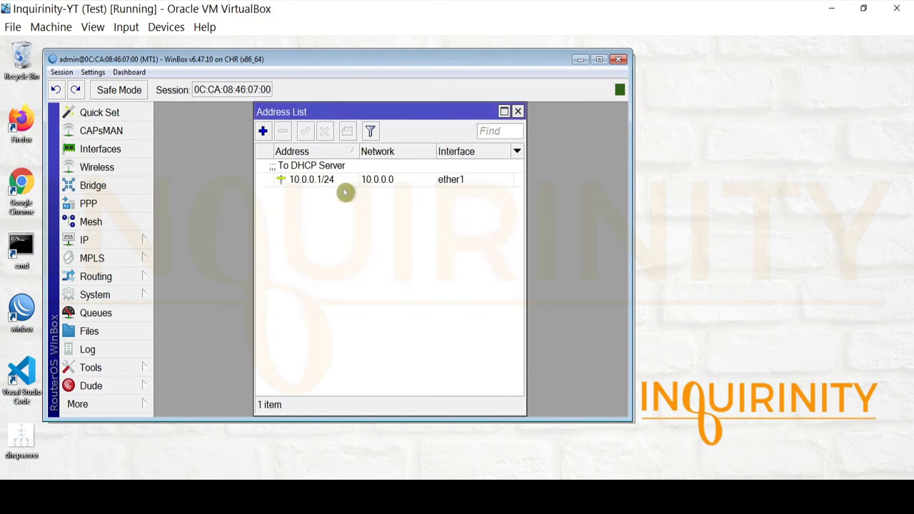
Step: Add the IP address 10.50.50.1/24 on ether2 of MT1 with the comment "Site 1 LAN"
left_click(263, 131)
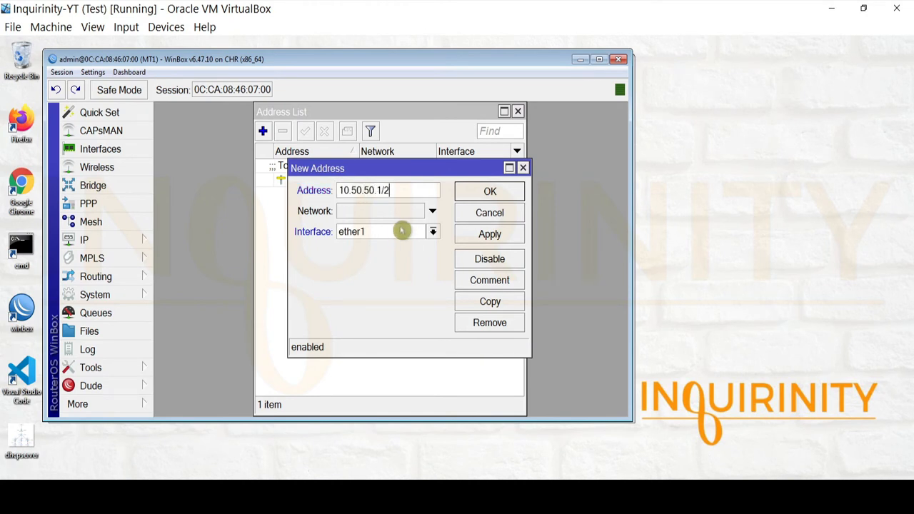
left_click(401, 231)
left_click(371, 257)
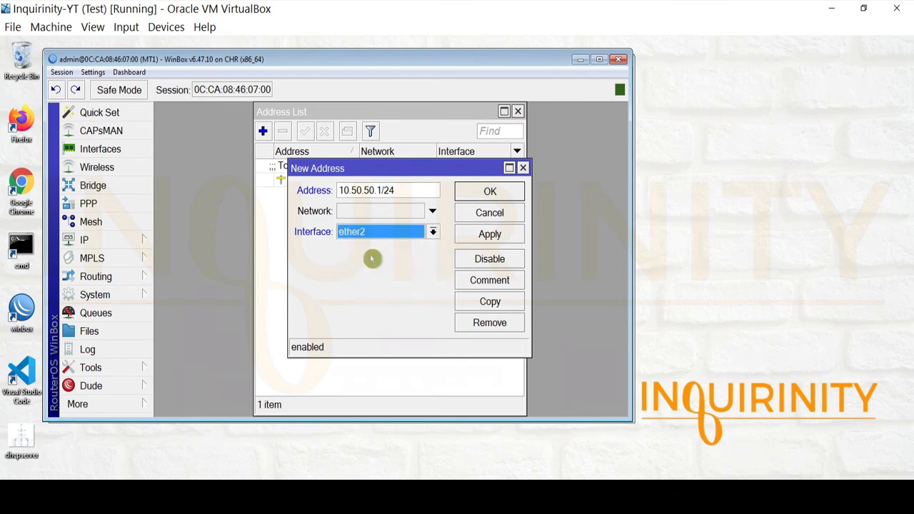
left_click(494, 283)
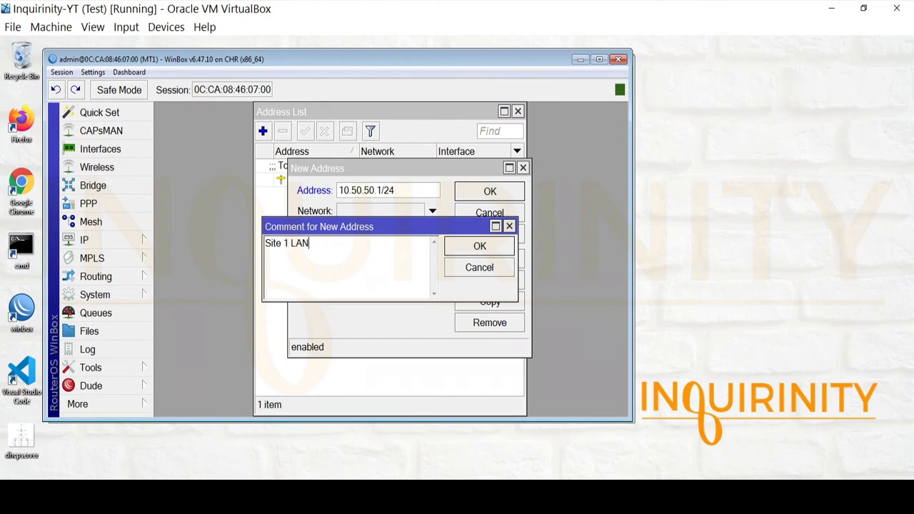
left_click(472, 247)
left_click(485, 236)
left_click(505, 195)
Step: Review MT1's two interface addresses and compare them with the network diagram
left_click(310, 178)
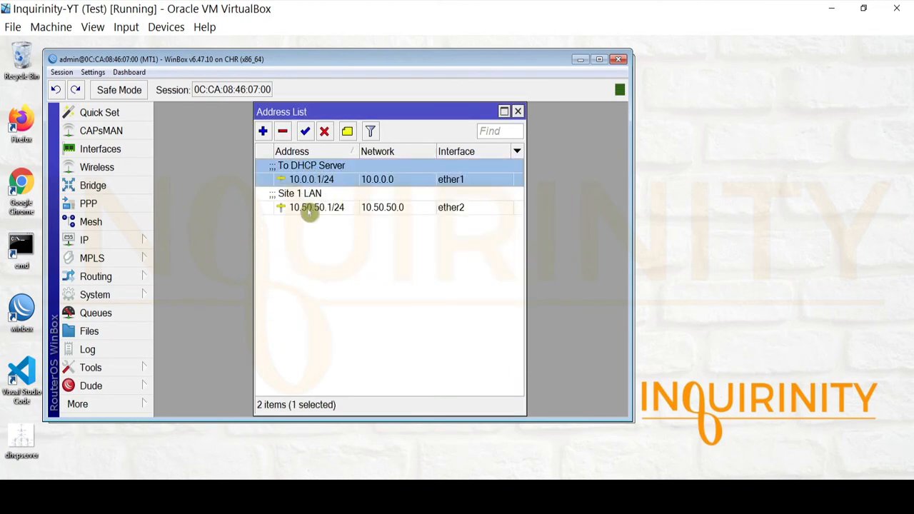
left_click(309, 209)
left_click(318, 180)
left_click(319, 207)
left_click(318, 179)
left_click(317, 208)
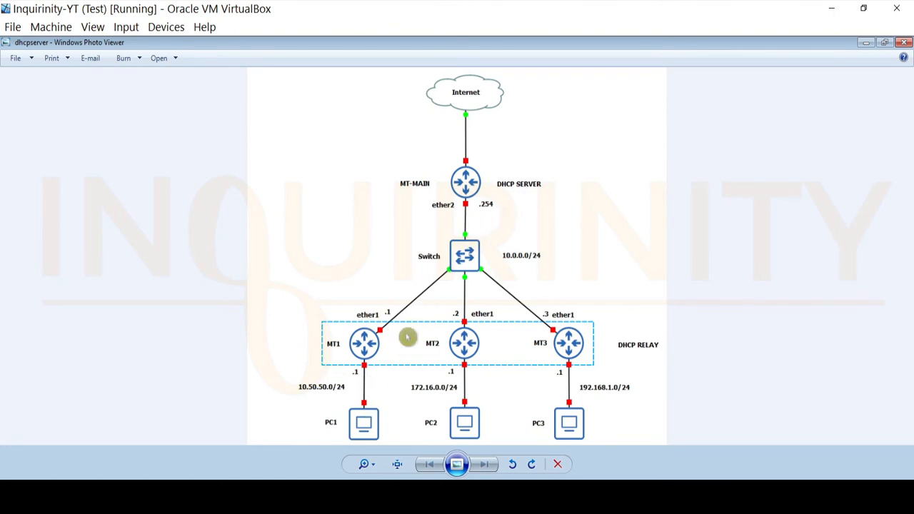
left_click(866, 44)
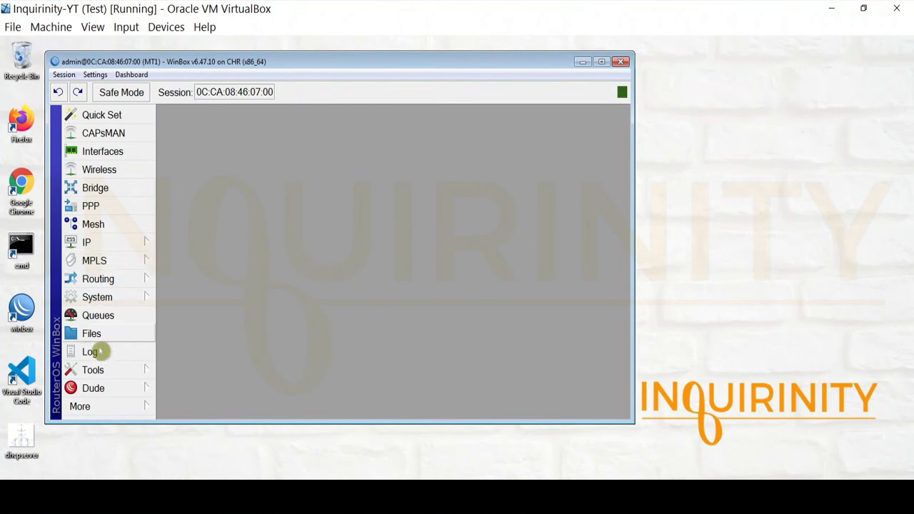
Step: Ping the DHCP server at 10.0.0.254 from MT1 to test connectivity
left_click(113, 371)
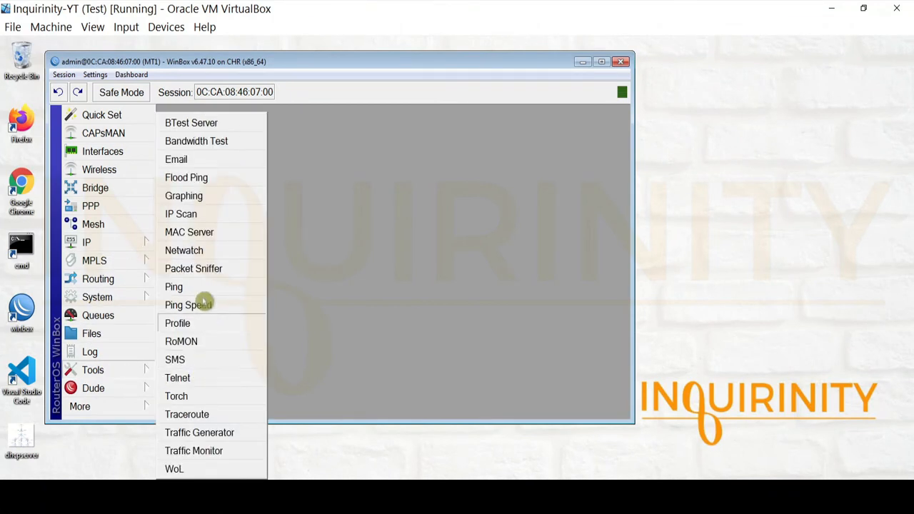
left_click(200, 287)
type("10.0.0.254")
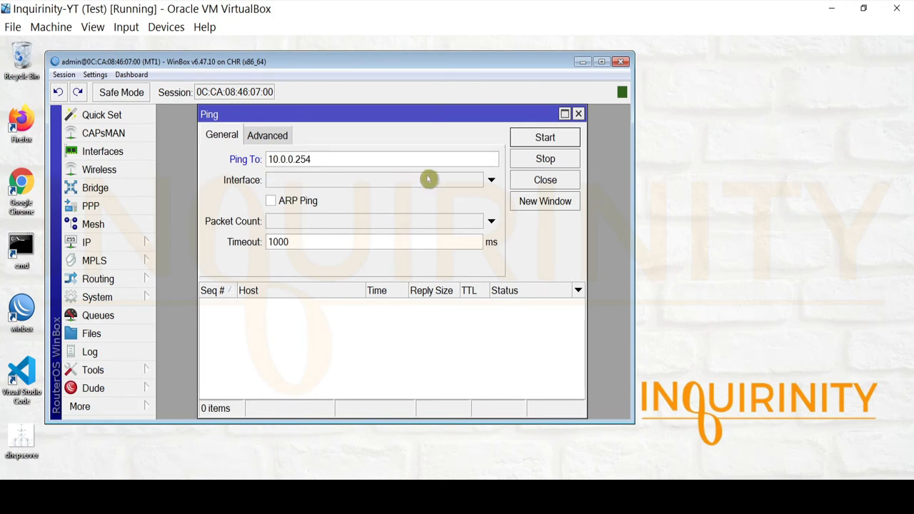
left_click(545, 137)
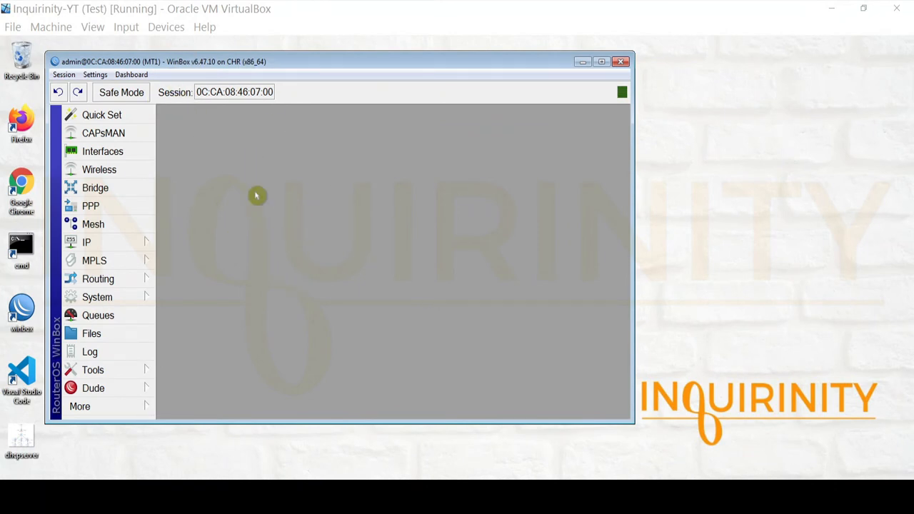
Step: Check the network diagram and start a new DHCP relay on MT1 named "Site1-Relay"
left_click(109, 493)
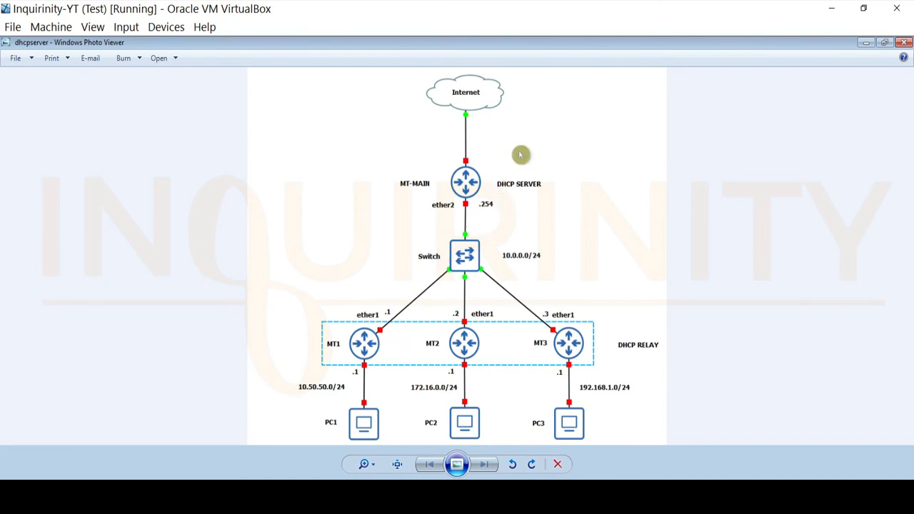
left_click(865, 43)
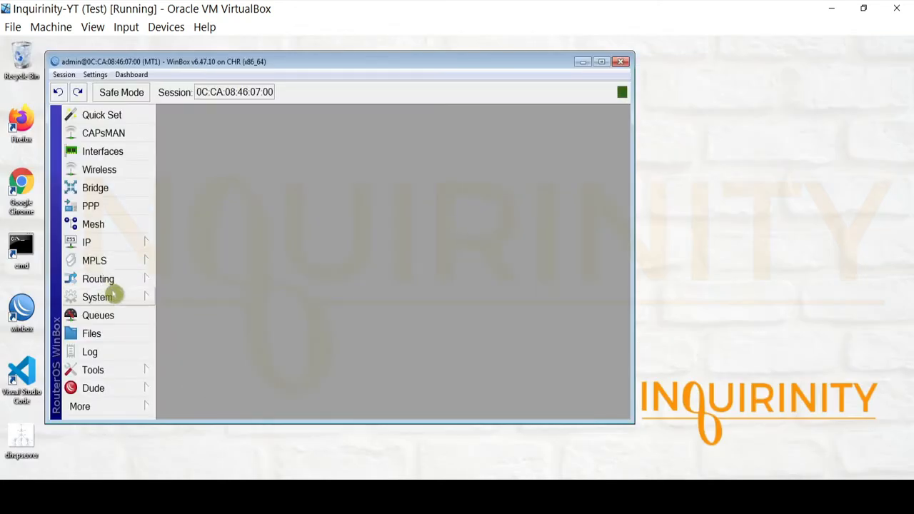
left_click(130, 245)
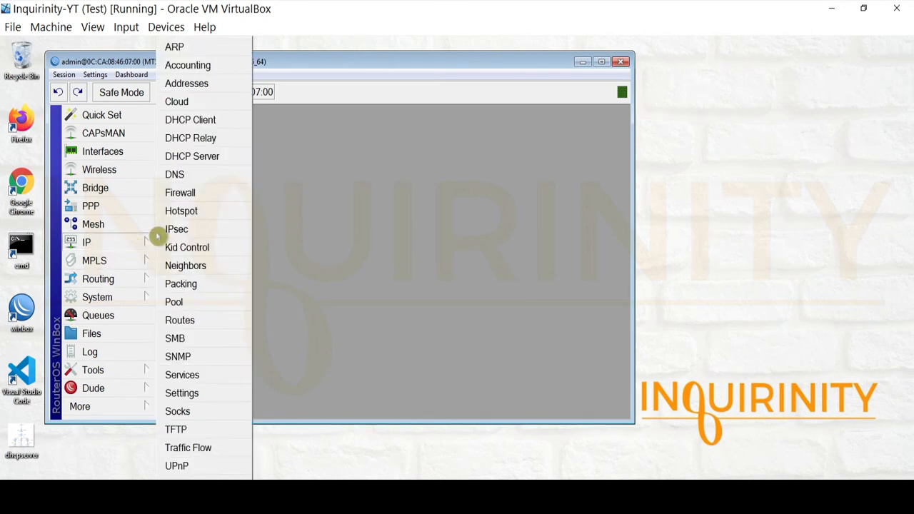
left_click(204, 140)
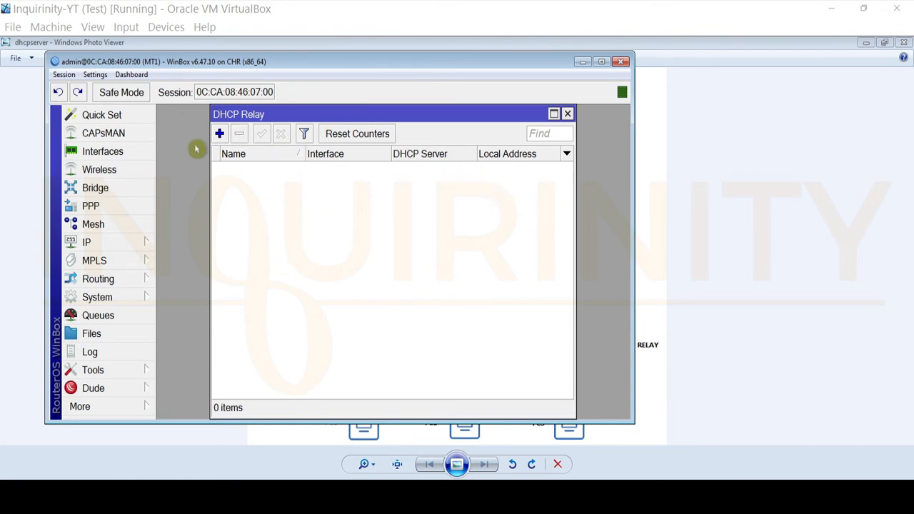
left_click(219, 134)
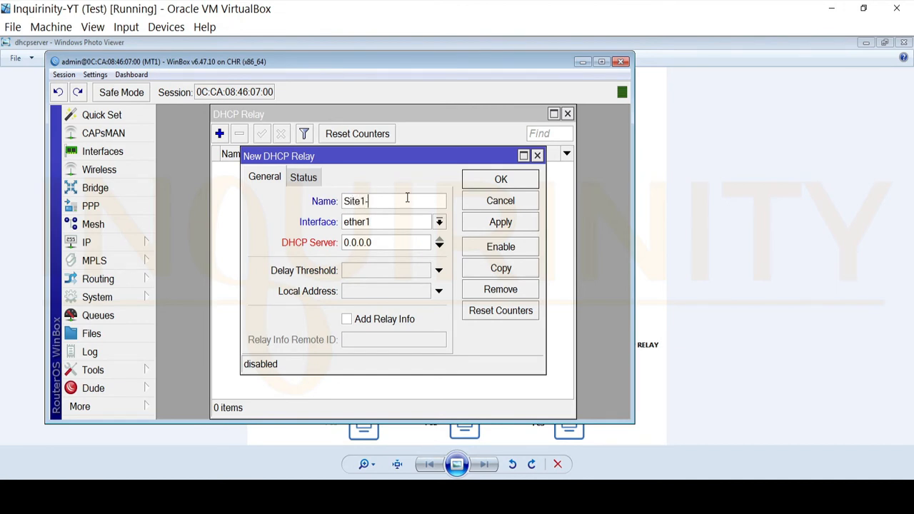
left_click(399, 223)
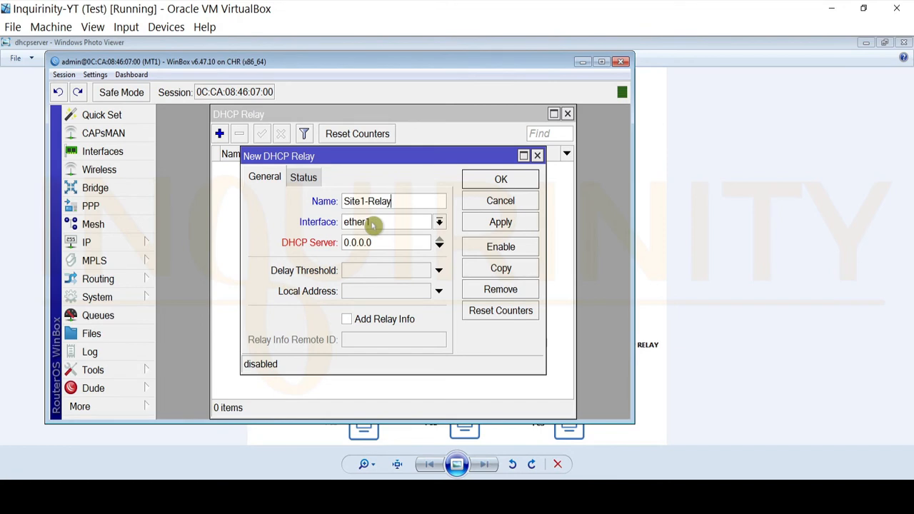
Step: Consult the network diagram, and set the relay's interface to ether2 and its DHCP server to 10.0.0.254
left_click(585, 63)
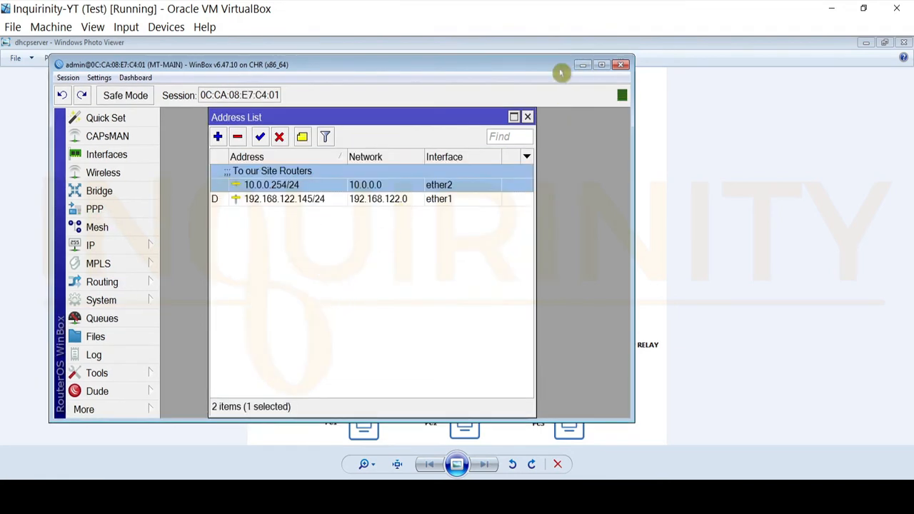
left_click(582, 64)
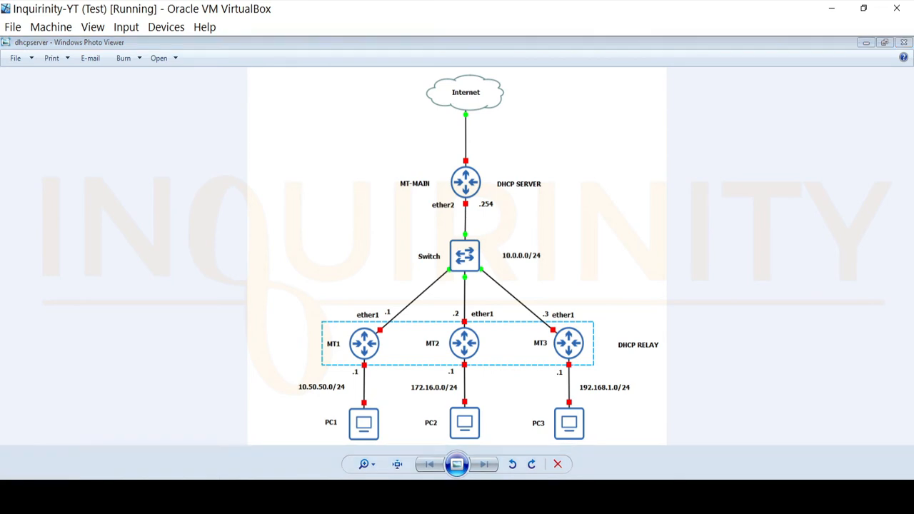
left_click(143, 465)
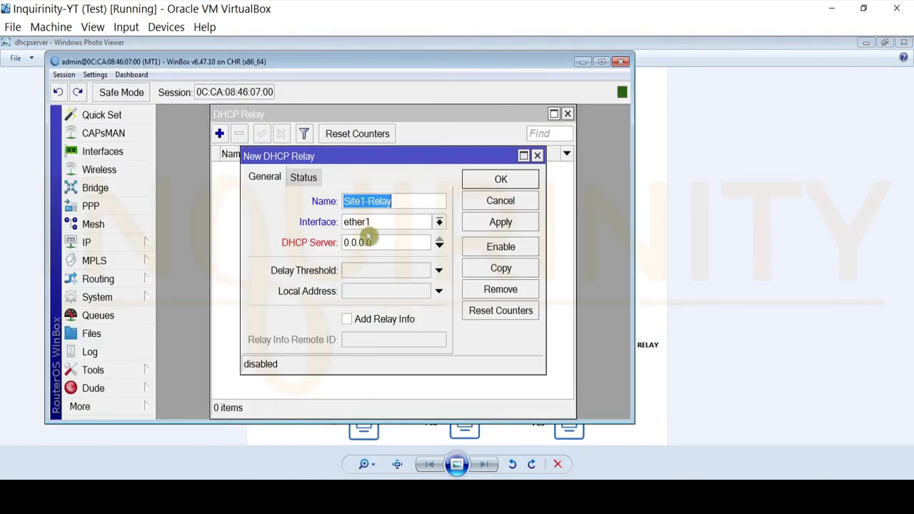
left_click(437, 223)
left_click(363, 247)
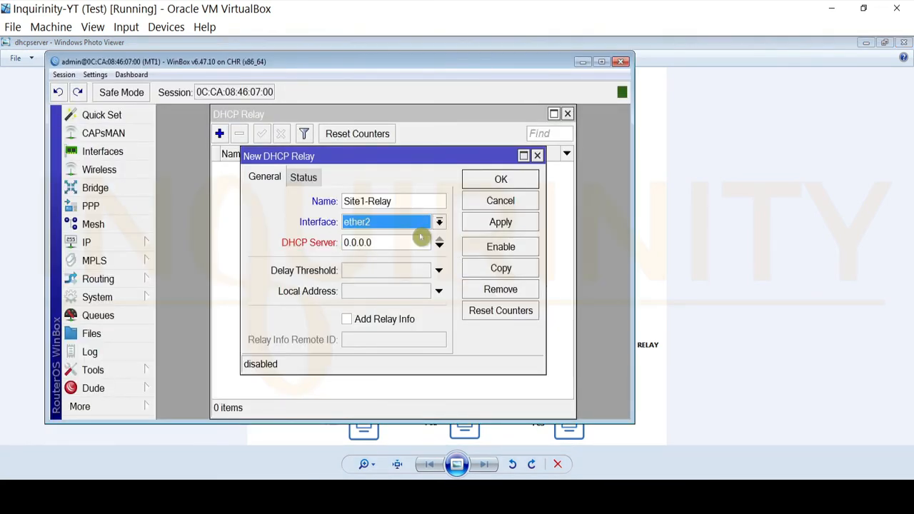
left_click_drag(373, 242, 273, 238)
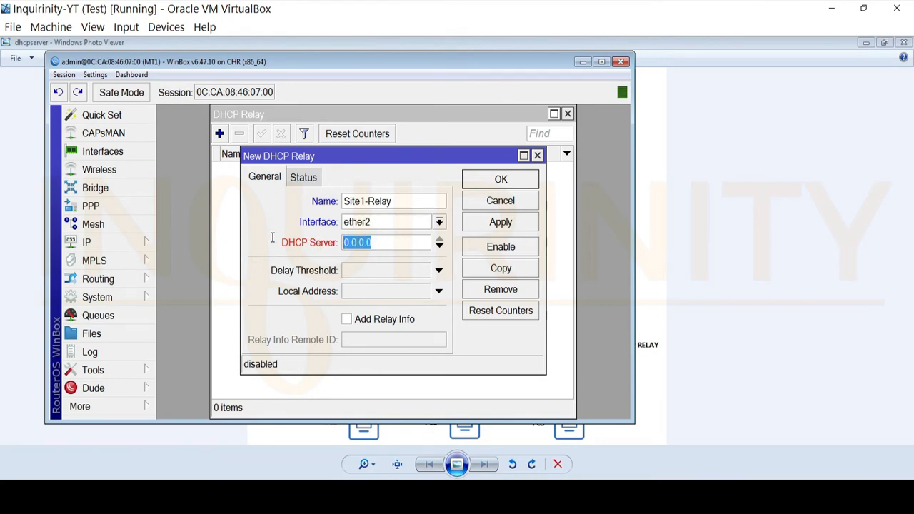
type("10.0")
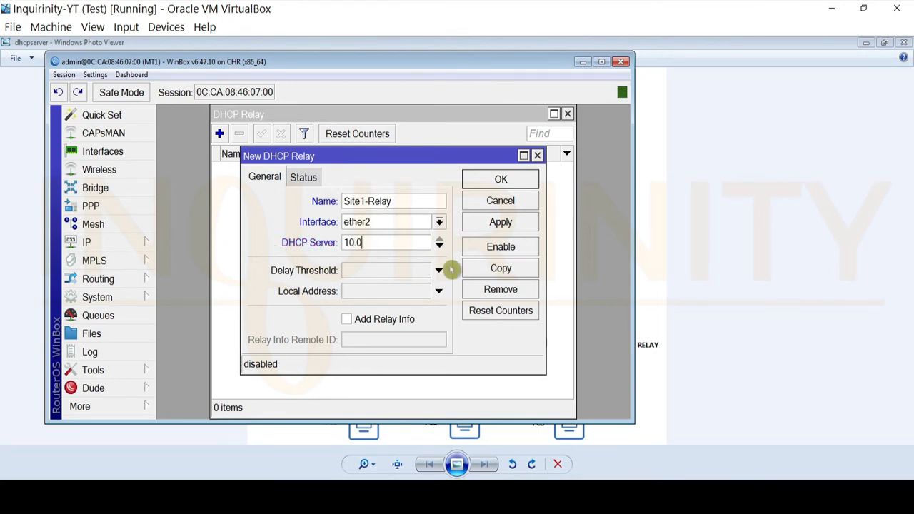
type(".0.254")
Step: Consult the network diagram for MT1's LAN address and set the relay's local address to 10.50.50.1
left_click(207, 490)
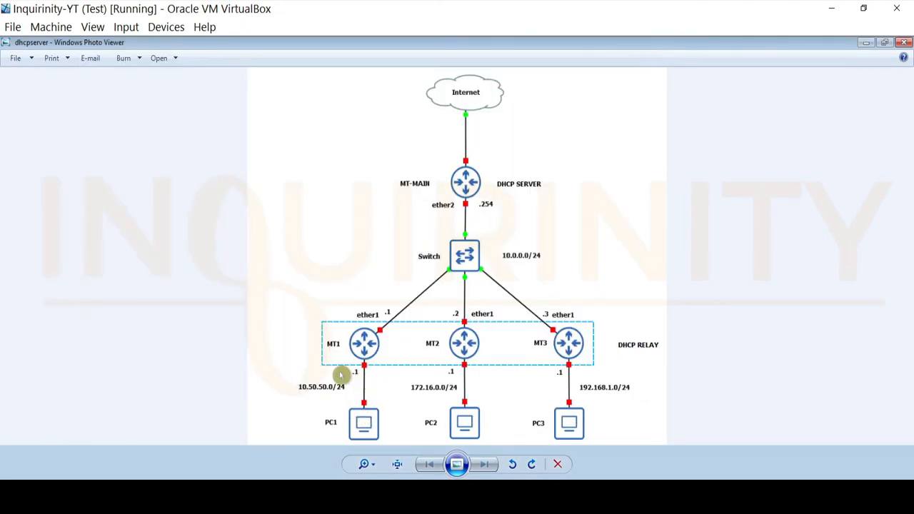
mouse_move(175, 480)
left_click(162, 465)
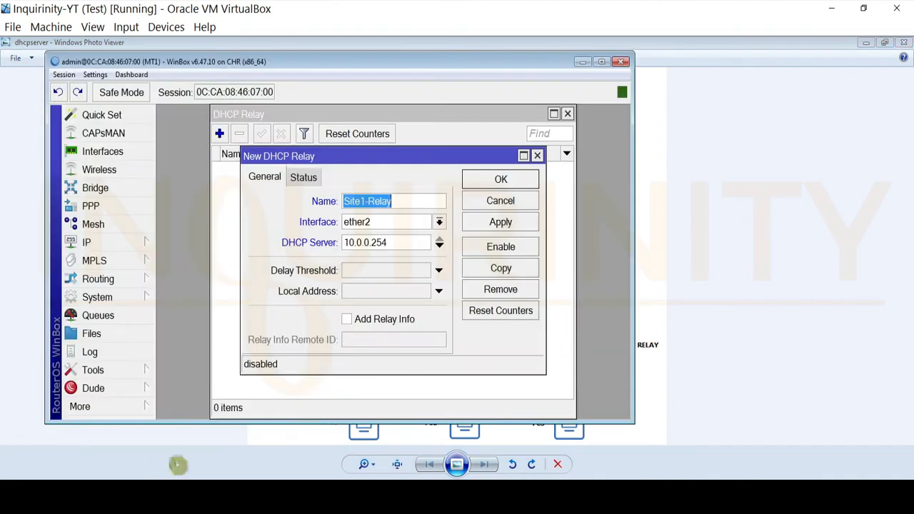
left_click(439, 290)
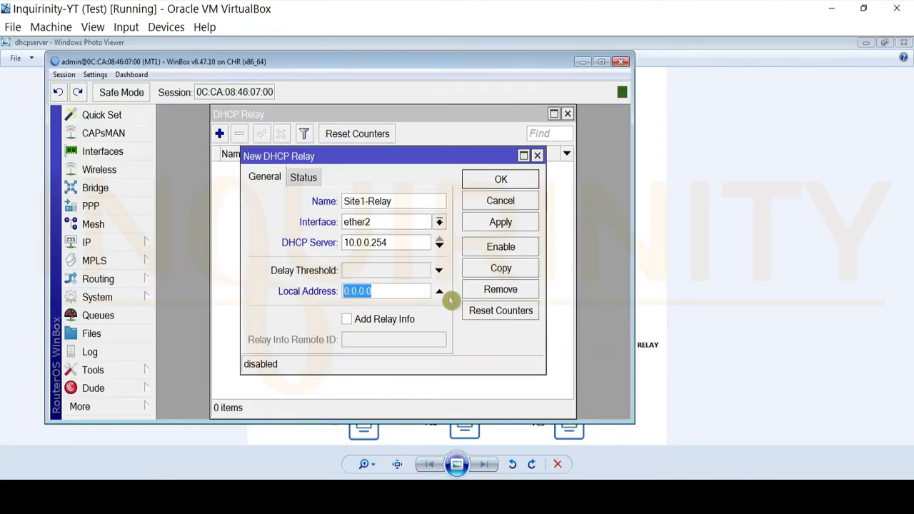
type("10.")
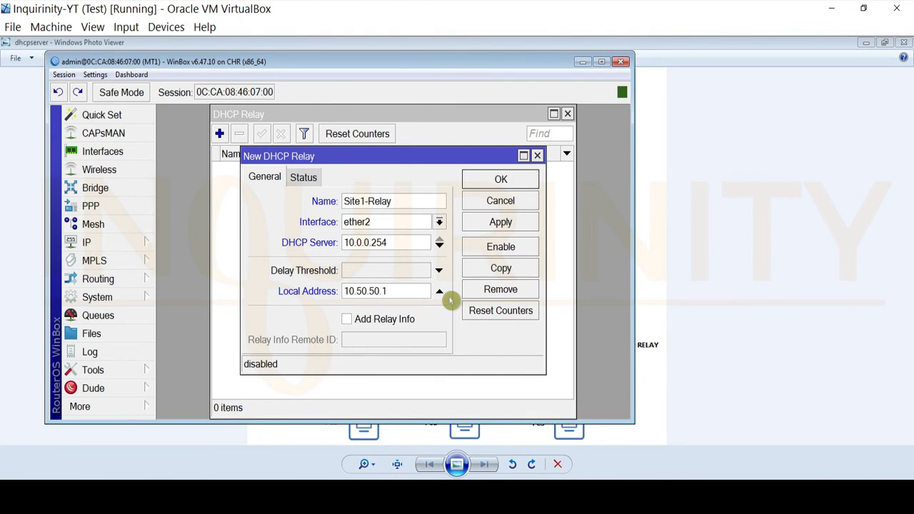
Step: Enable the new Site1-Relay with all its changes committed and finish editing it
left_click(501, 247)
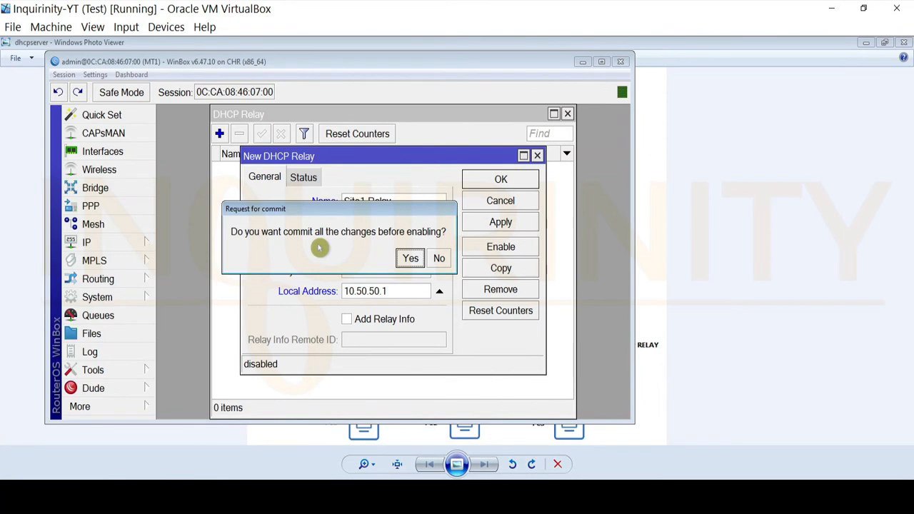
left_click(411, 259)
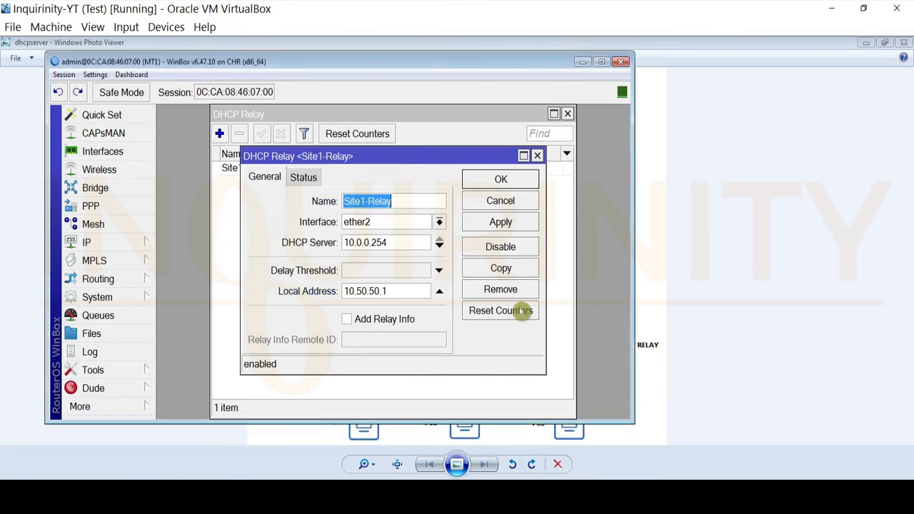
left_click(492, 179)
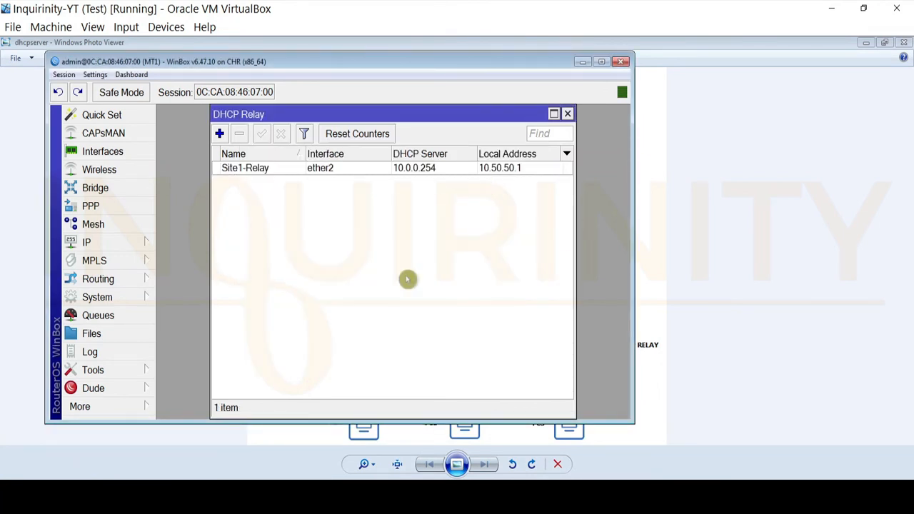
Step: Reopen Site1-Relay and examine its request and response counters and its general settings
left_click(257, 172)
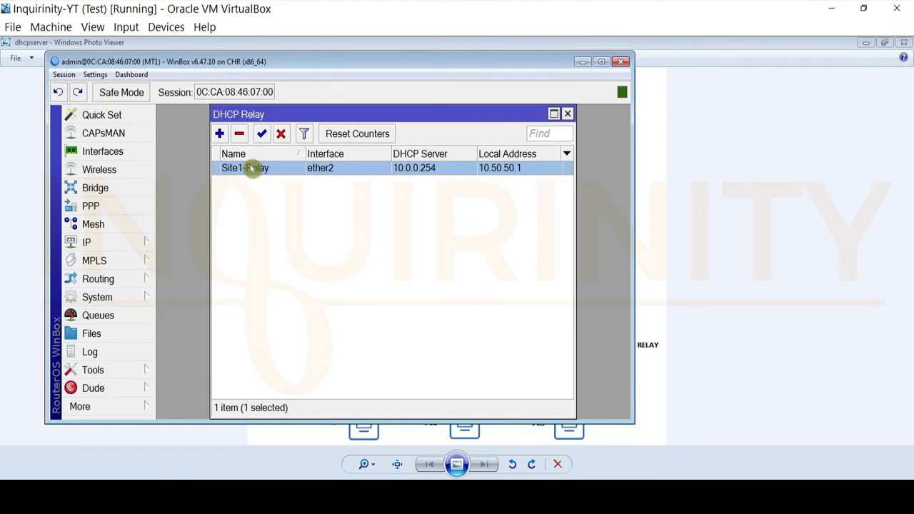
double_click(253, 172)
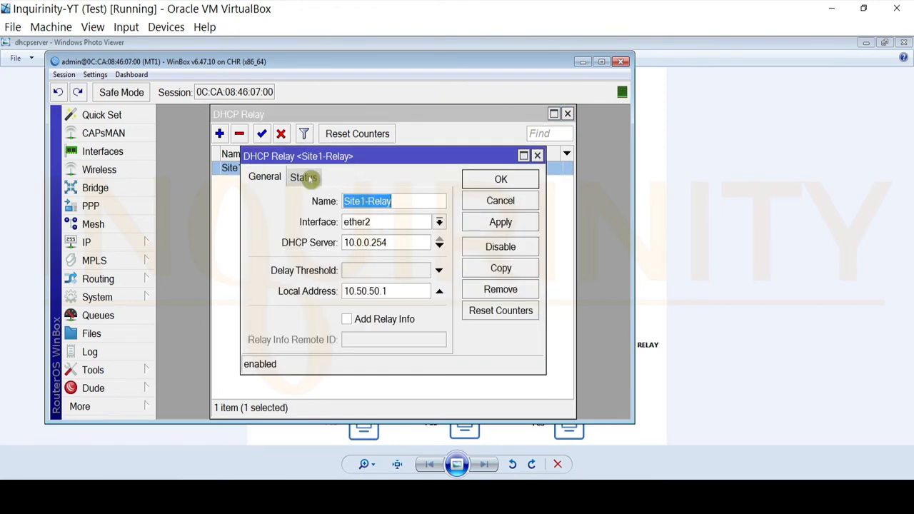
left_click(312, 180)
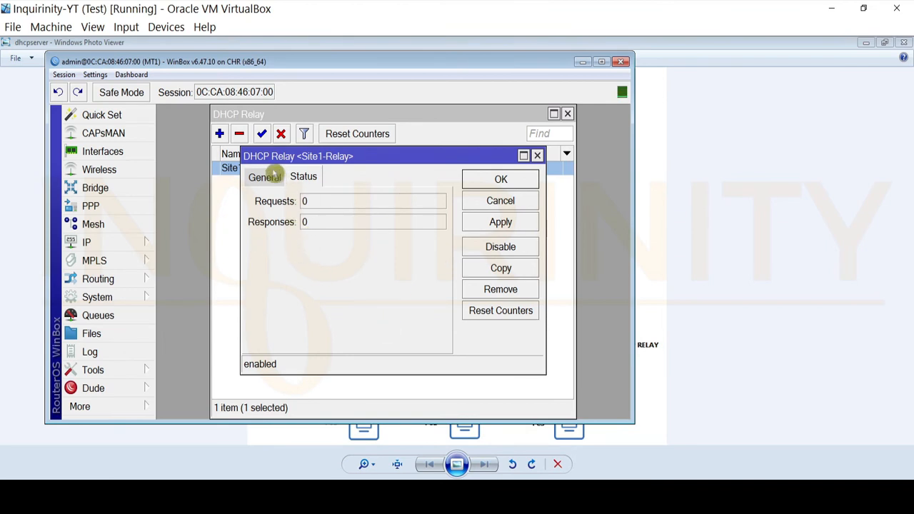
left_click(274, 175)
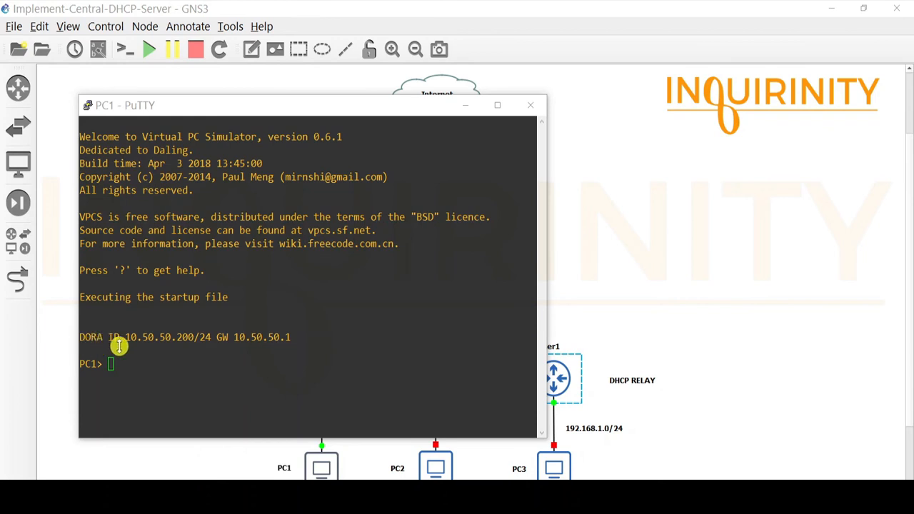
Step: Try to assign a static IP address with a /24 mask in PC1's console
left_click(132, 365)
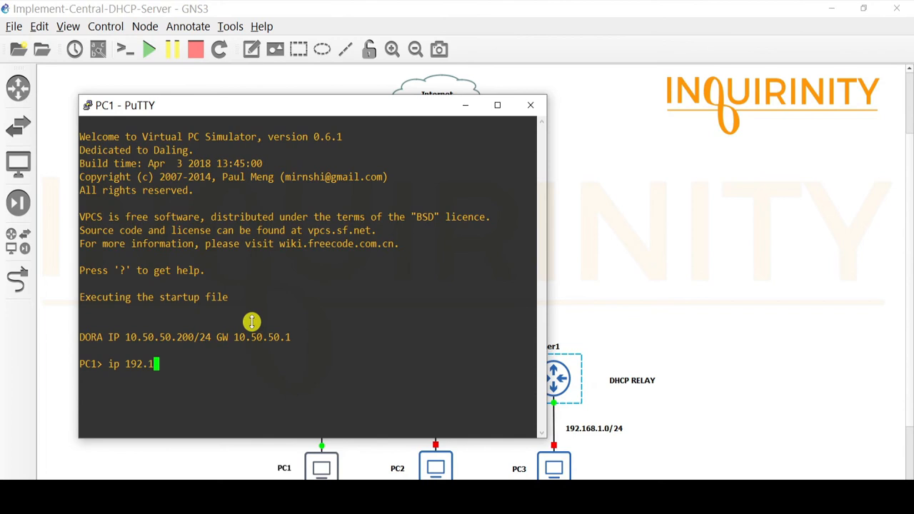
type("100/24")
key("Return")
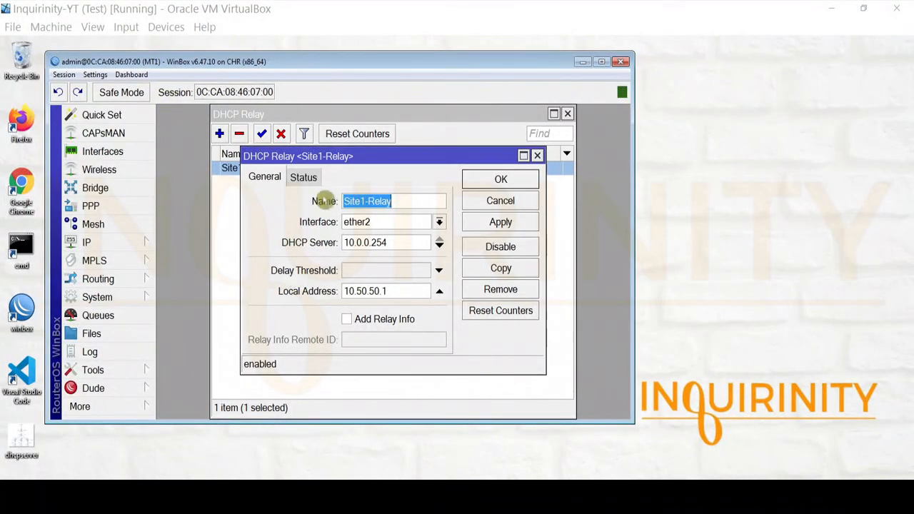
Step: Check Site1-Relay's request and response counters on MT1, and review the DHCP server lease details on MT-MAIN
left_click(302, 177)
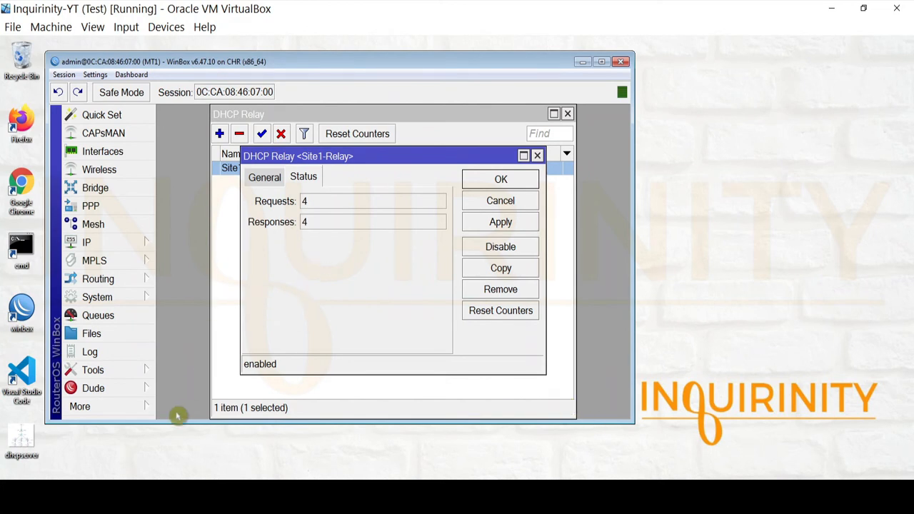
left_click(159, 493)
left_click(164, 444)
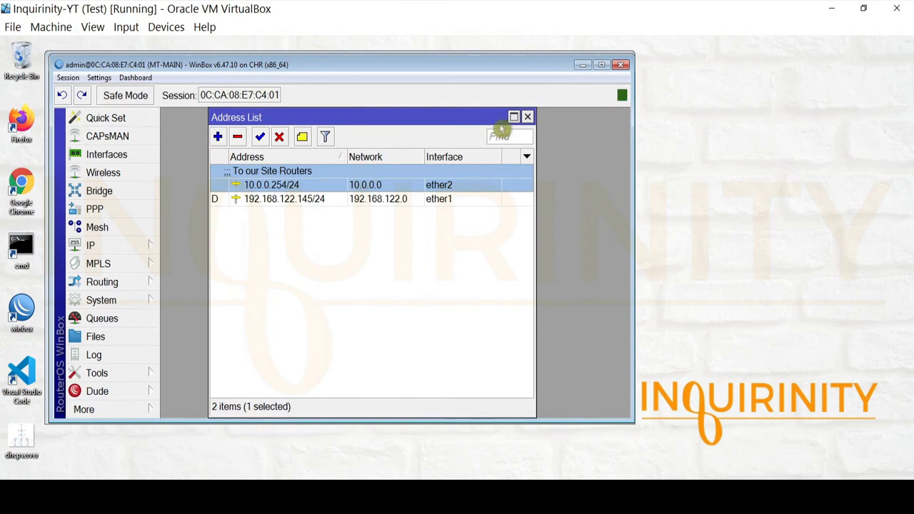
left_click(527, 116)
left_click(122, 246)
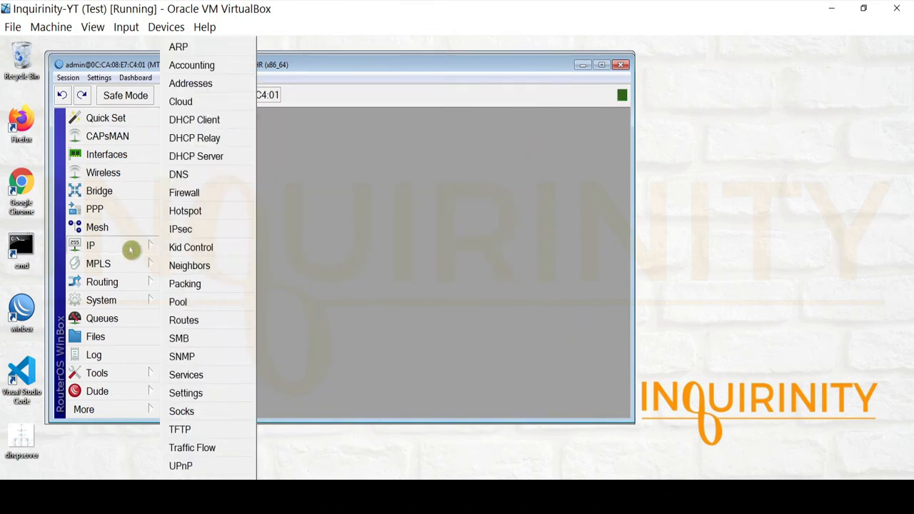
left_click(214, 159)
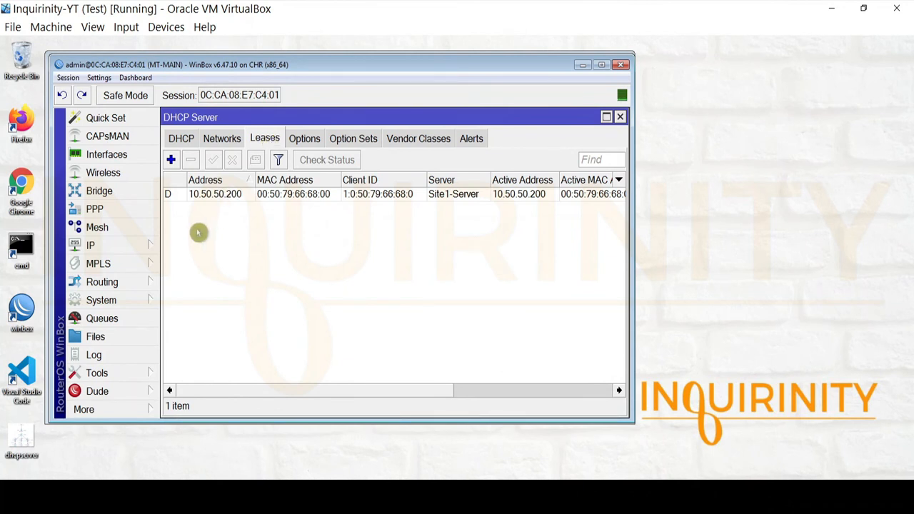
left_click(216, 196)
left_click_drag(273, 395, 406, 401)
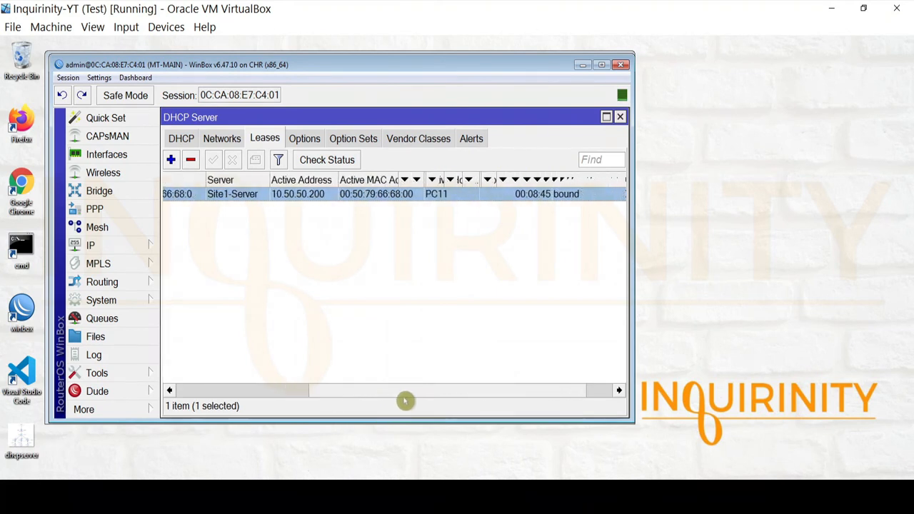
left_click_drag(336, 395, 183, 392)
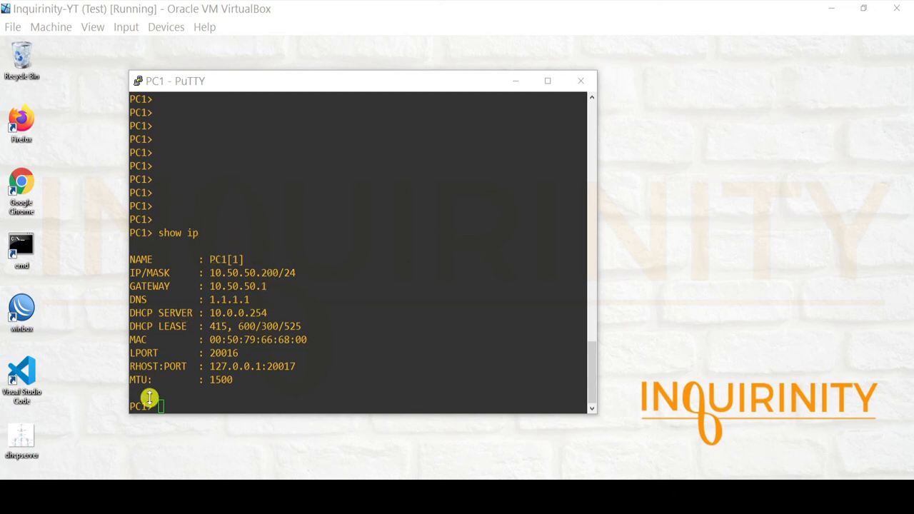
Step: Switch to MT1 and examine the default route in its route list
left_click(157, 495)
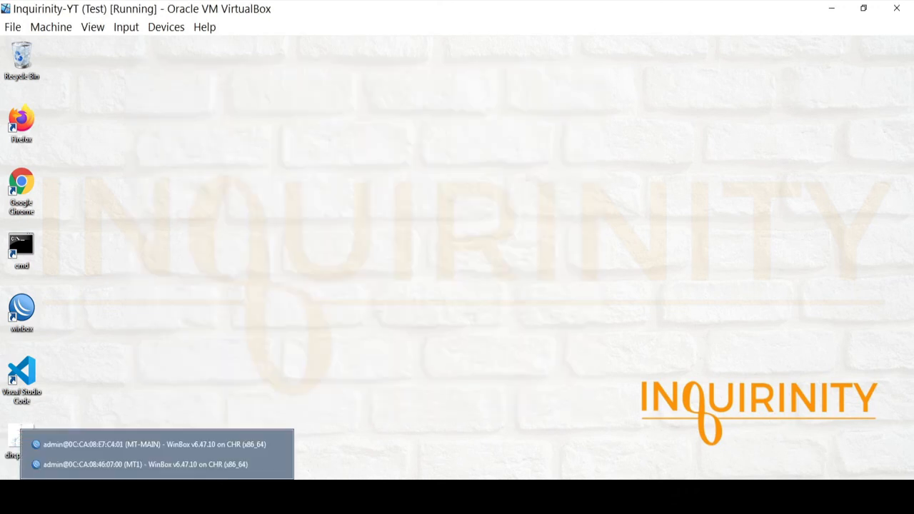
left_click(187, 465)
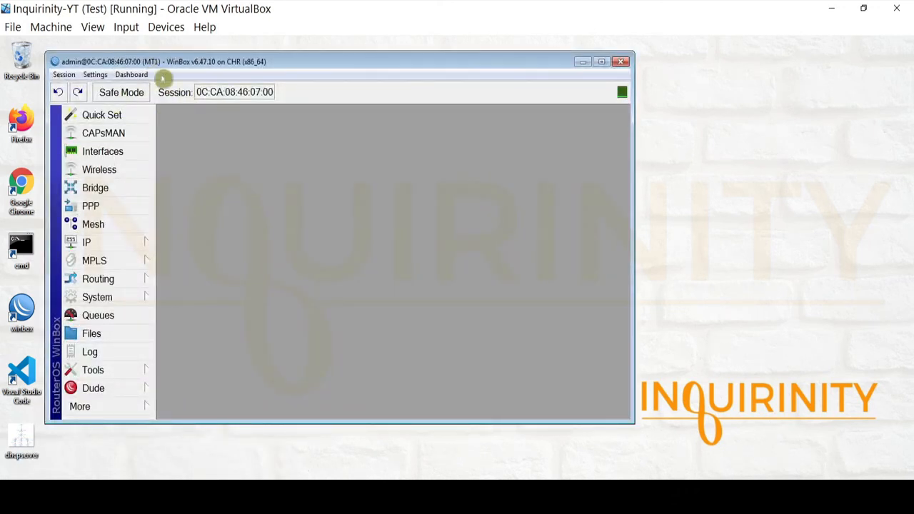
left_click(90, 242)
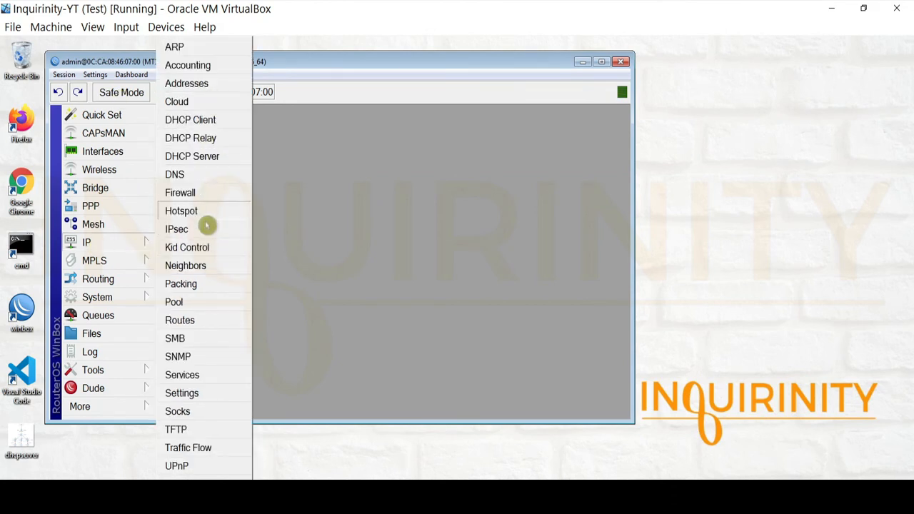
left_click(206, 319)
left_click(287, 191)
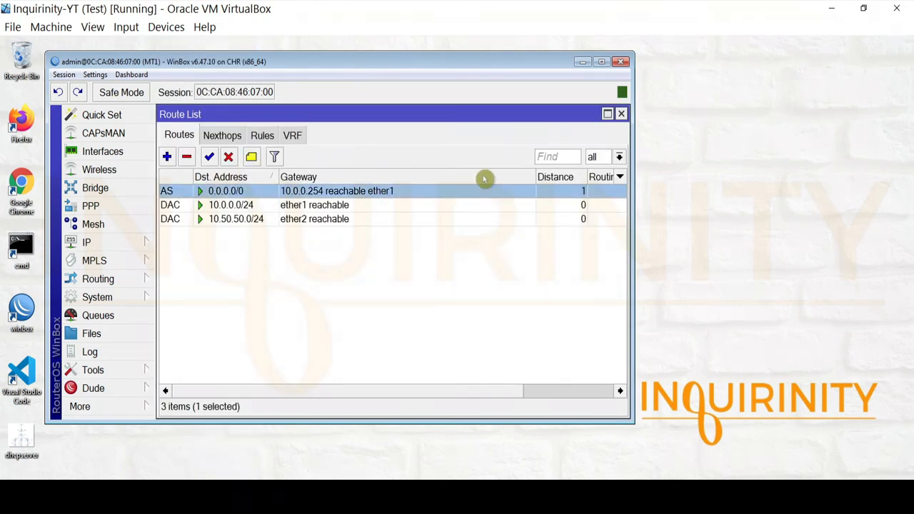
left_click(621, 115)
Step: Review the NAT rule in MT1's firewall
left_click(122, 242)
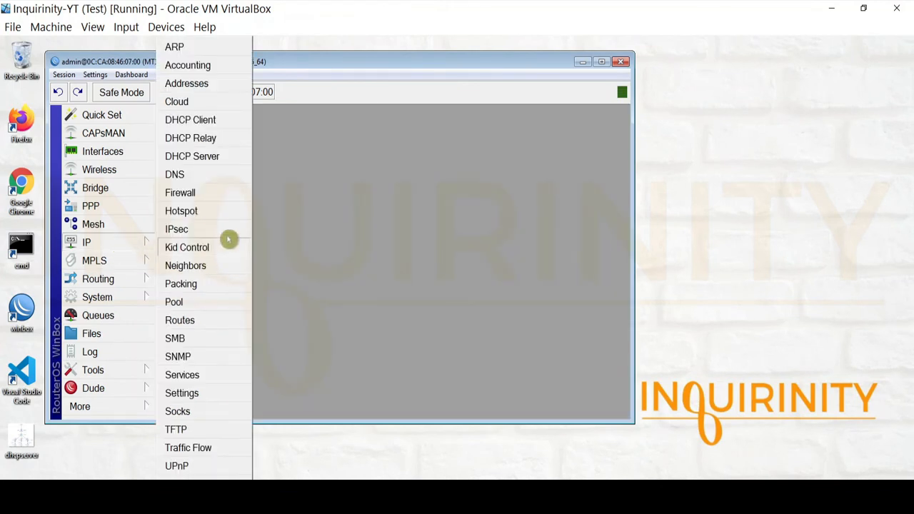
left_click(218, 194)
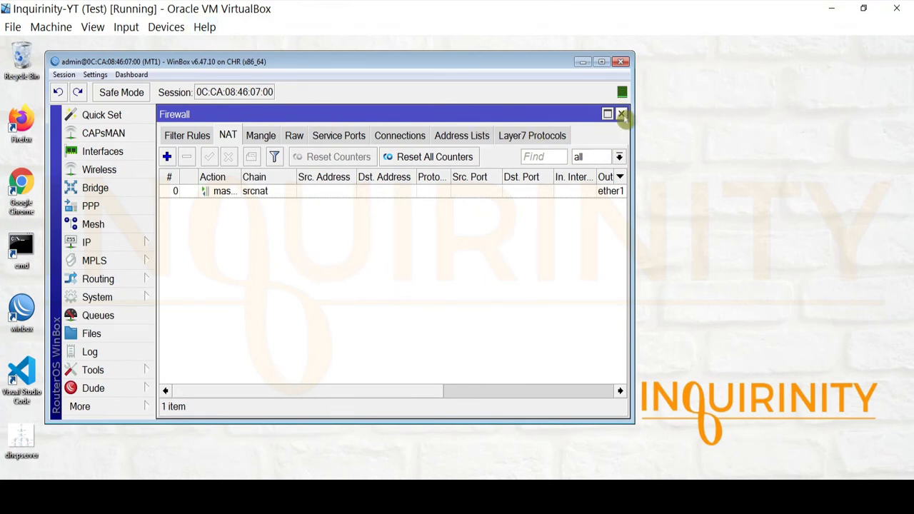
left_click(621, 114)
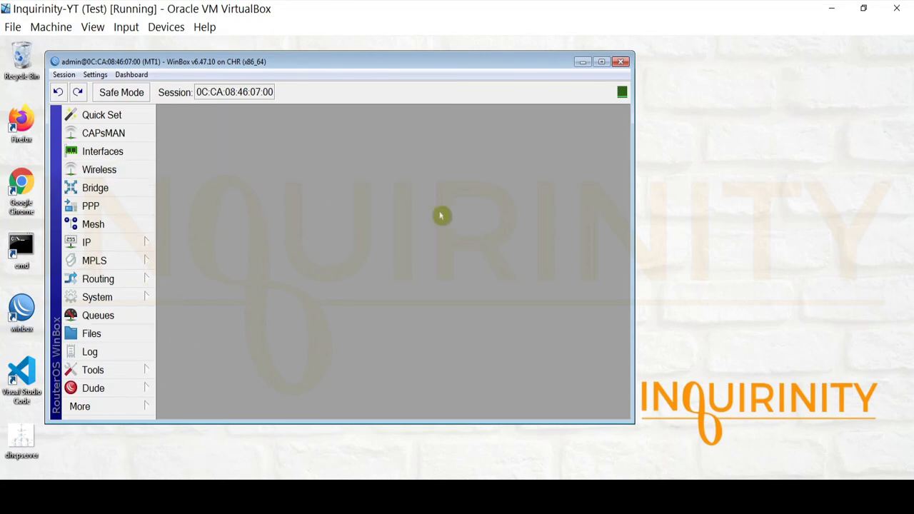
Step: Ping the gateway 10.50.50.1 from PC1's console and stop the ping
left_click(157, 493)
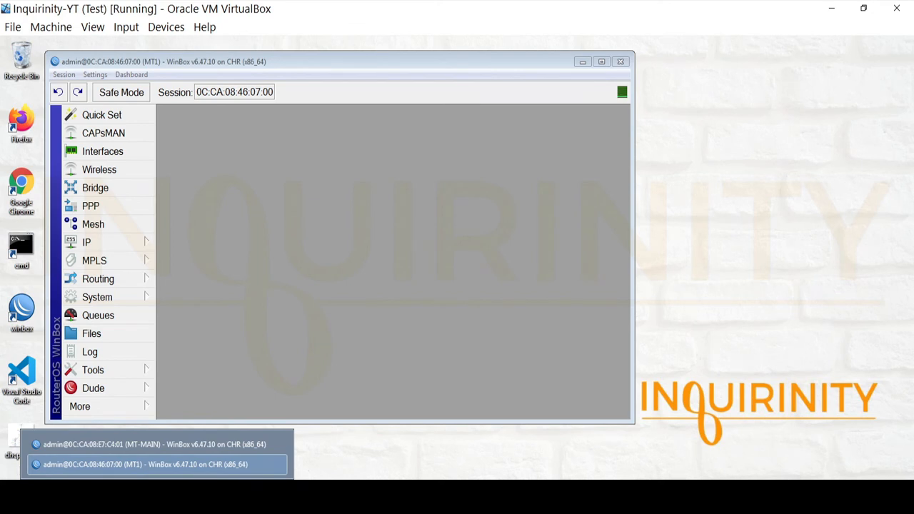
left_click(221, 504)
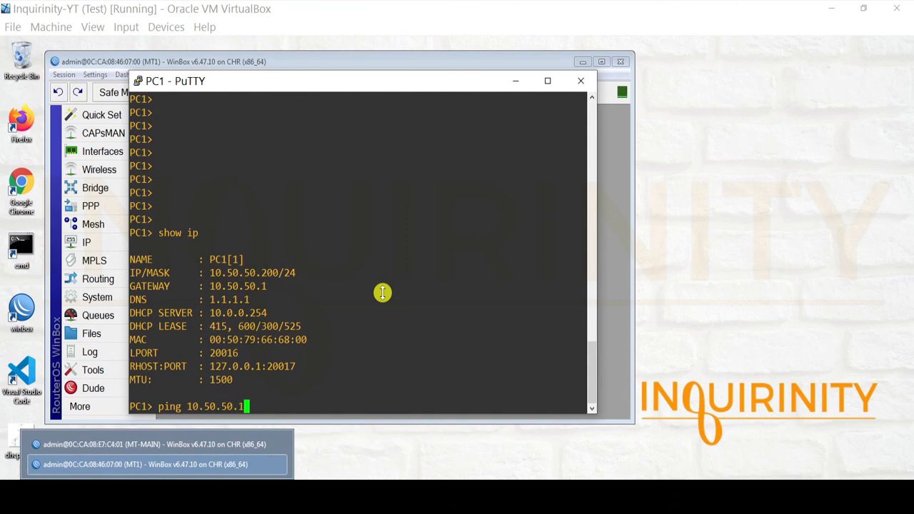
key("Return")
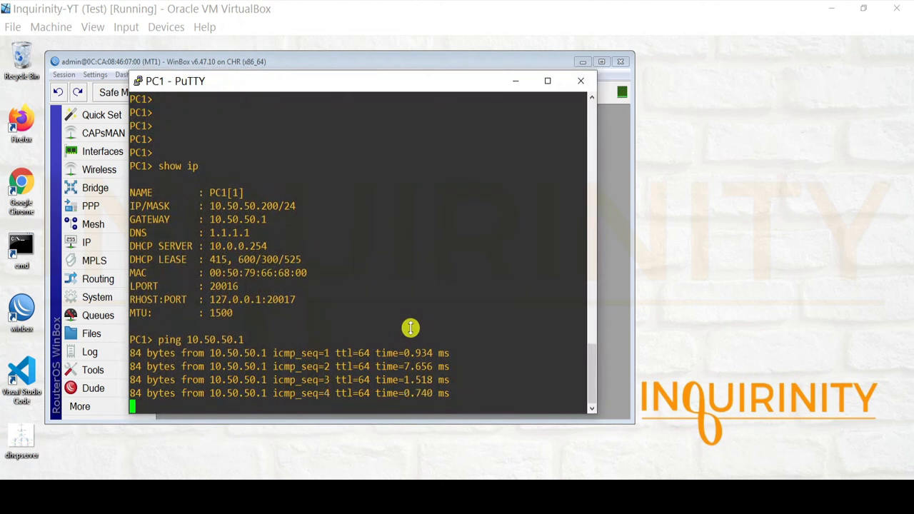
key("ctrl+c")
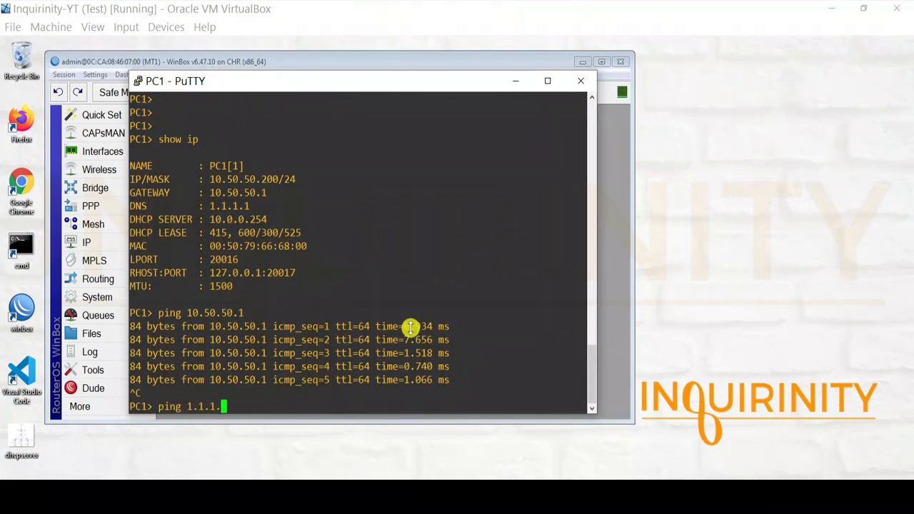
Step: Ping 1.1.1.1 and a website hostname from PC1 to test internet access and name resolution
type("ping 1.1.1.1")
key("Return")
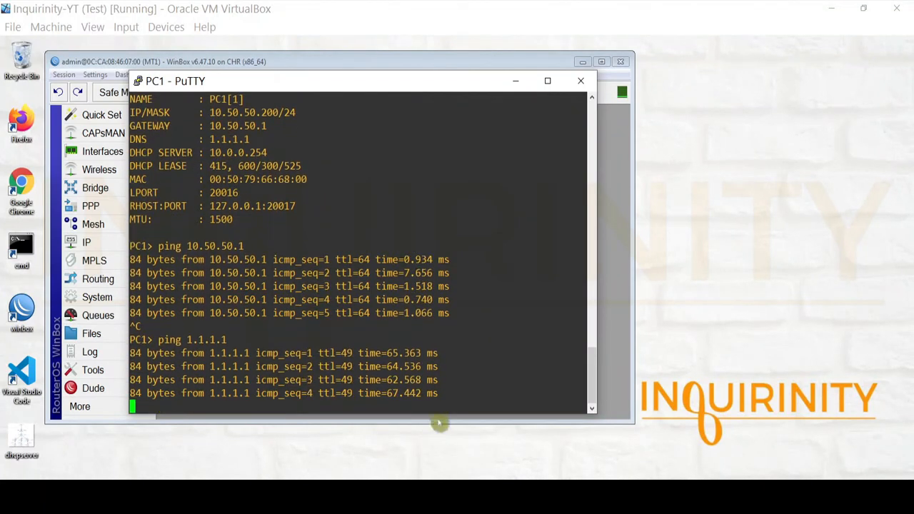
key("Return")
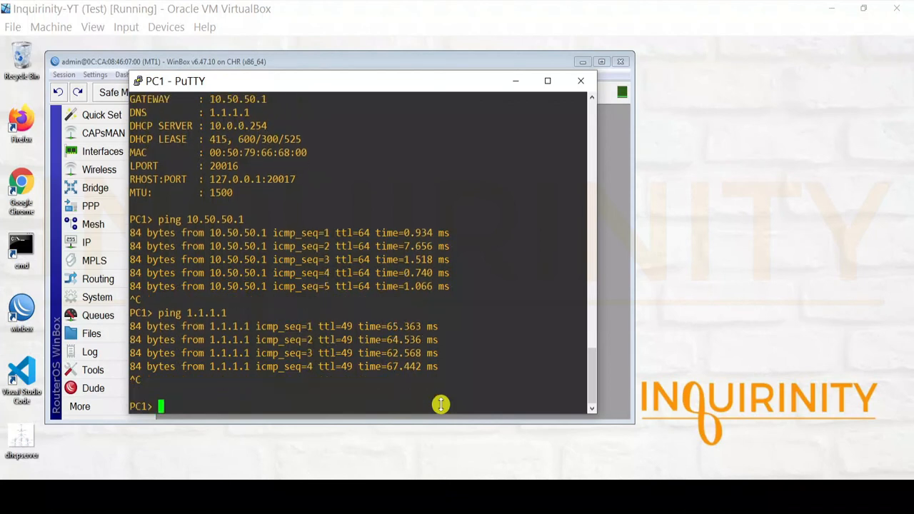
key("Return")
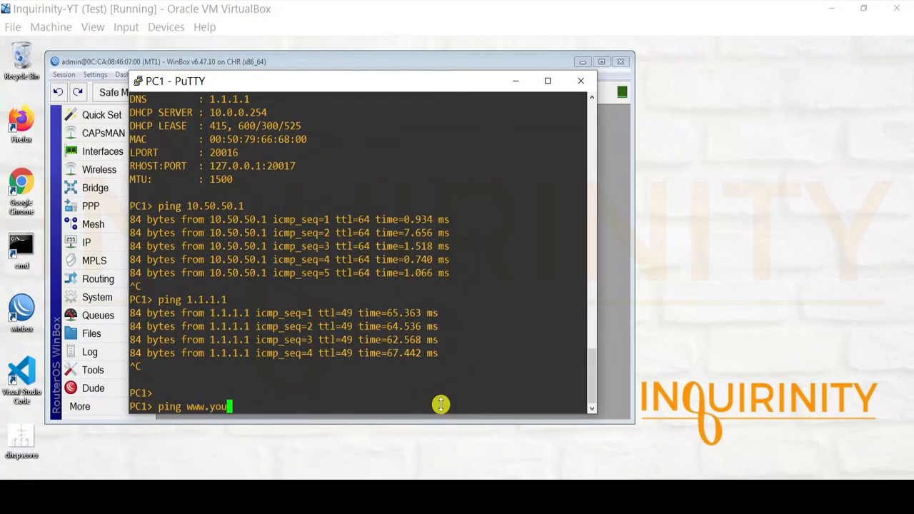
key("Return")
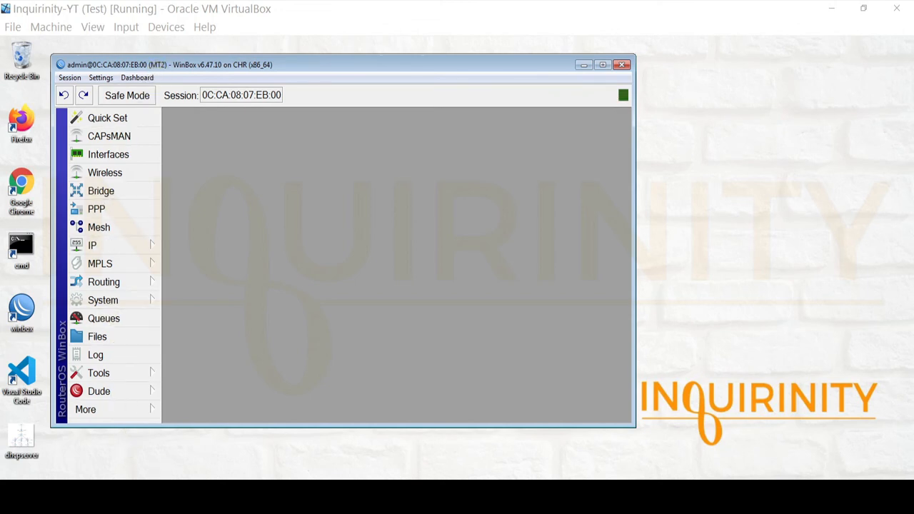
Step: Check site 2 in the network diagram and review MT2's addresses toward the DHCP server and the site 2 LAN
left_click(288, 493)
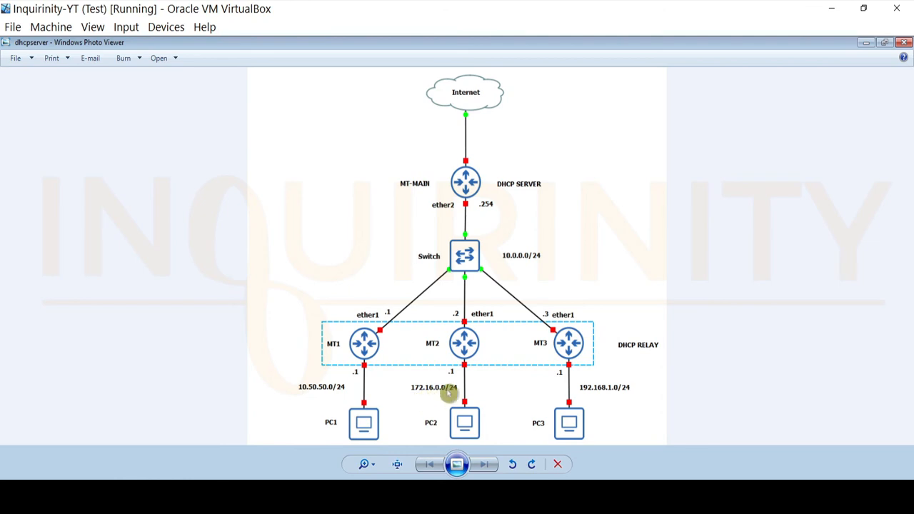
left_click(866, 44)
left_click(135, 246)
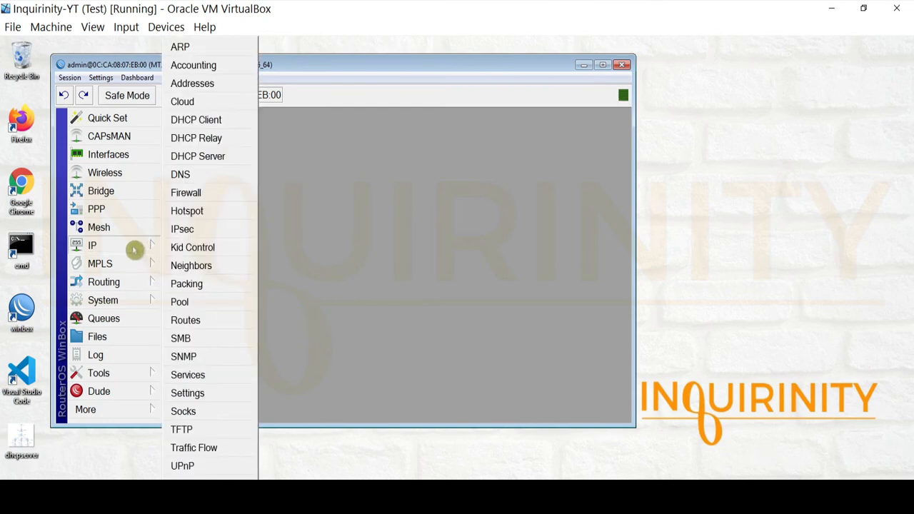
left_click(218, 86)
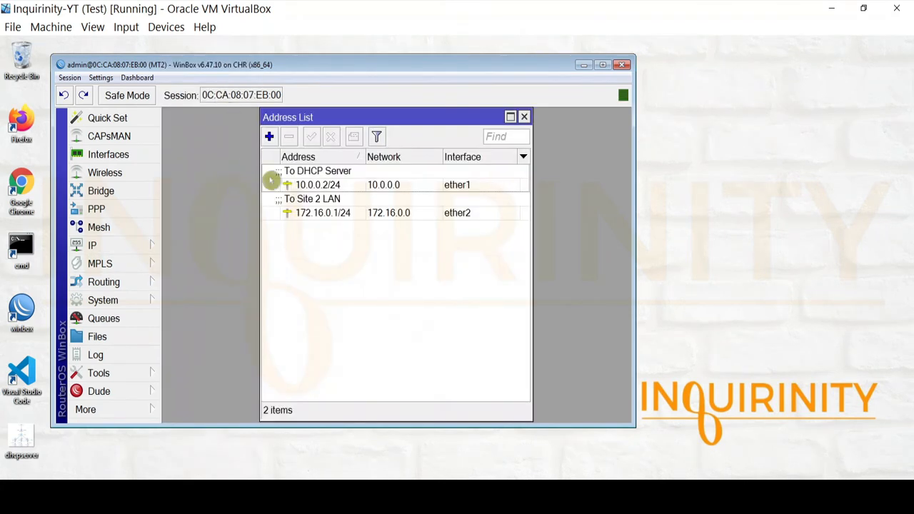
left_click(355, 186)
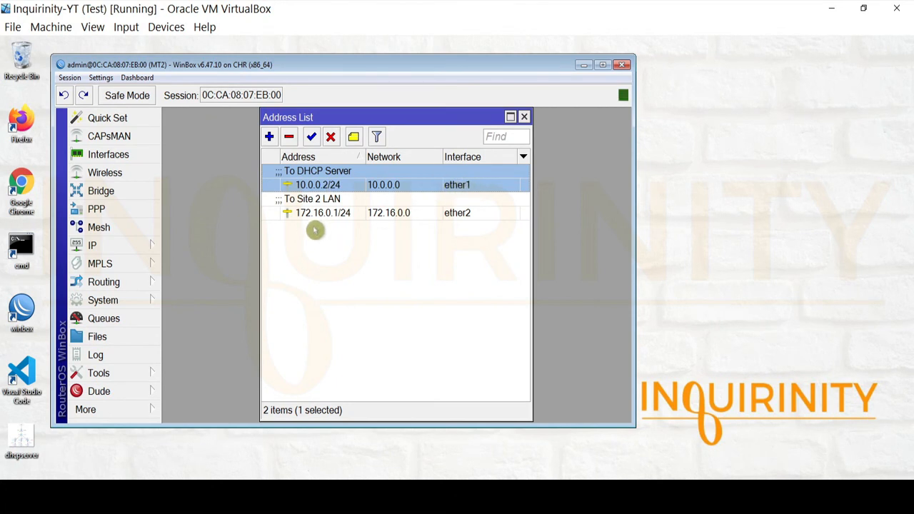
left_click(319, 212)
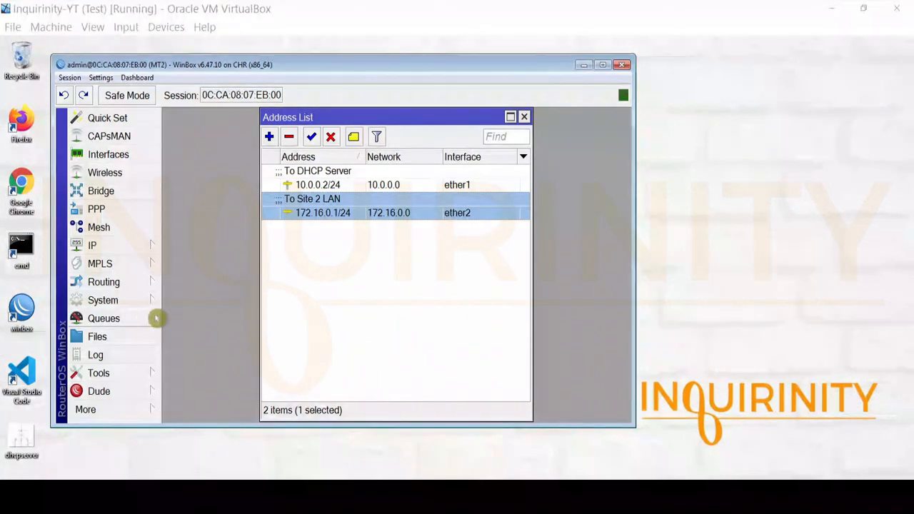
Step: Ping the DHCP server 10.0.0.254 from MT2 and close the ping tool
left_click(114, 372)
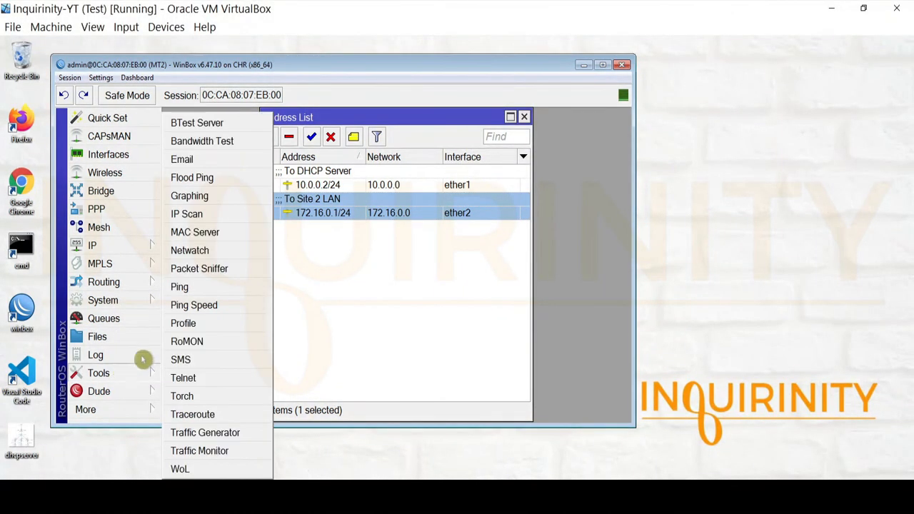
left_click(201, 289)
type("10.0.0")
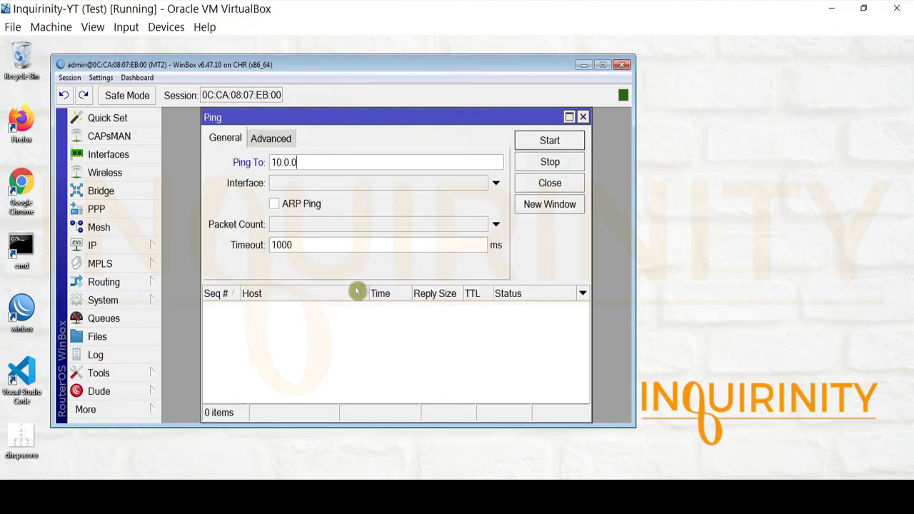
type(".254")
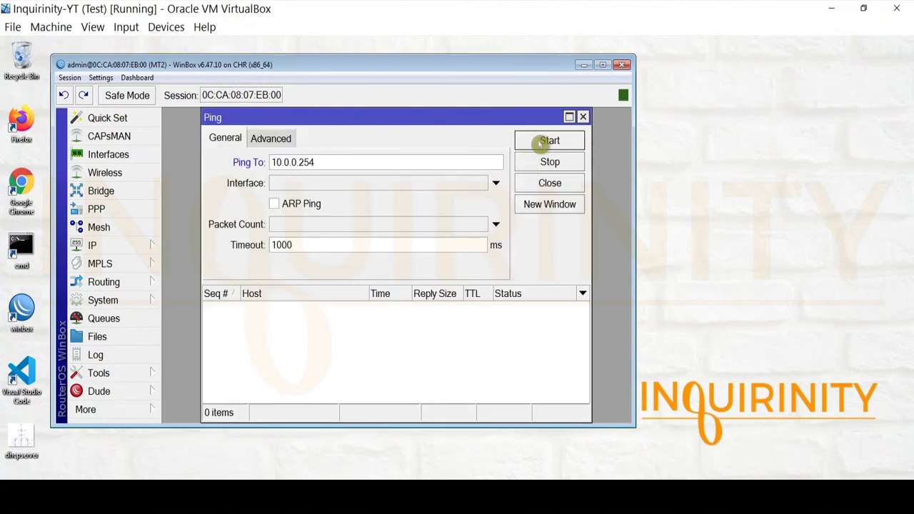
left_click(543, 140)
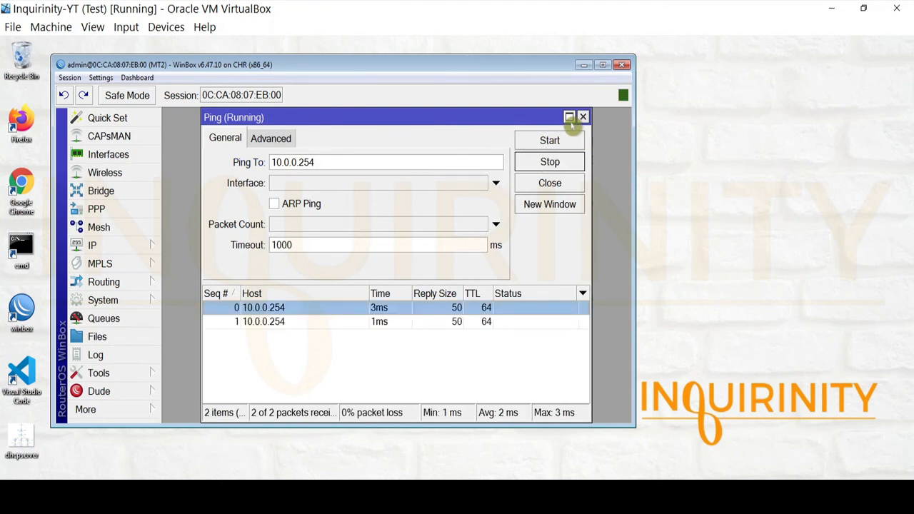
left_click(583, 116)
Step: Examine the default route in MT2's route list and close the list
left_click(119, 248)
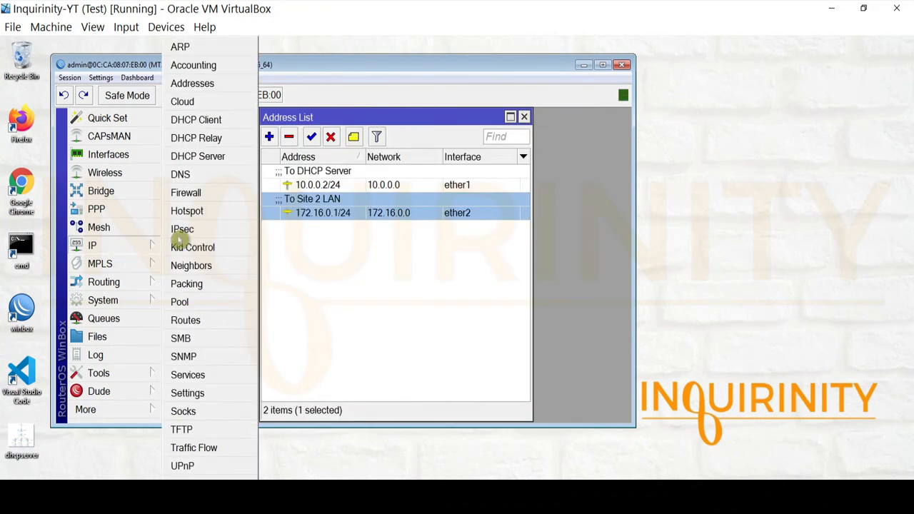
left_click(198, 320)
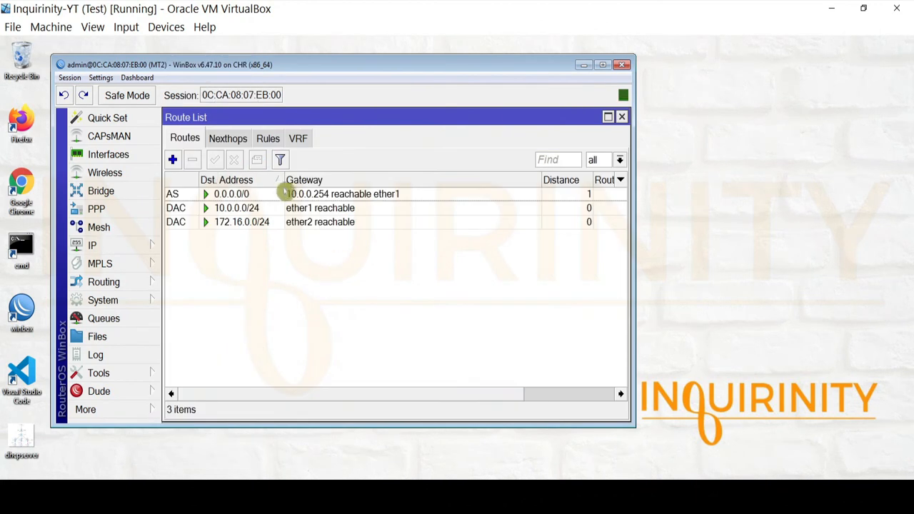
left_click(262, 190)
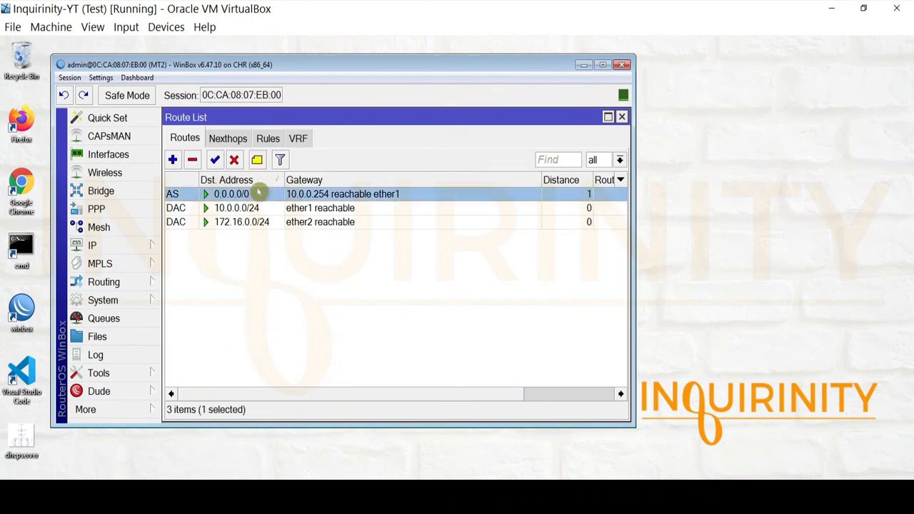
left_click(622, 118)
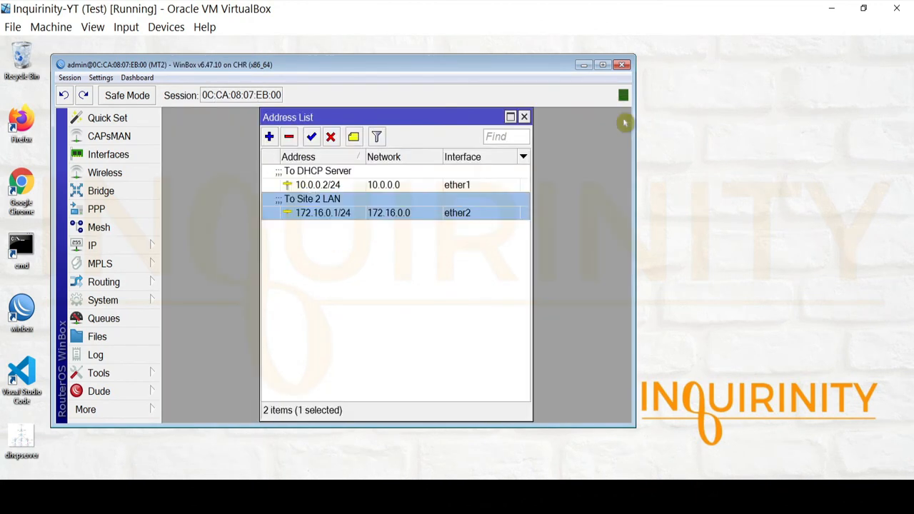
Step: Review the NAT rule in MT2's firewall and close the firewall and address list windows
left_click(132, 245)
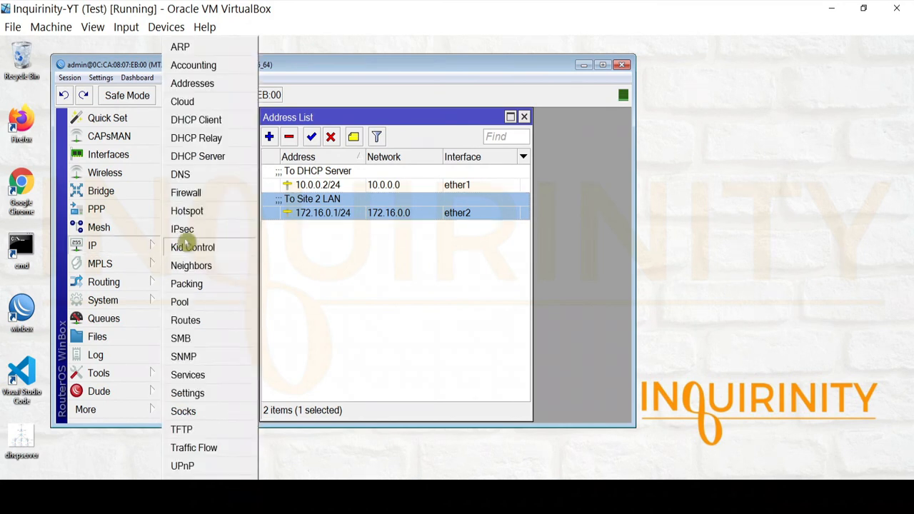
left_click(203, 190)
left_click(234, 198)
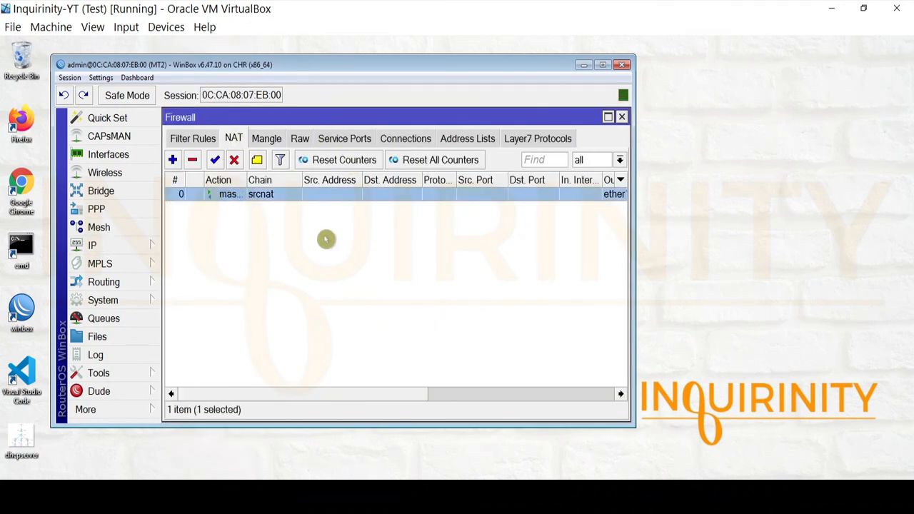
left_click(622, 117)
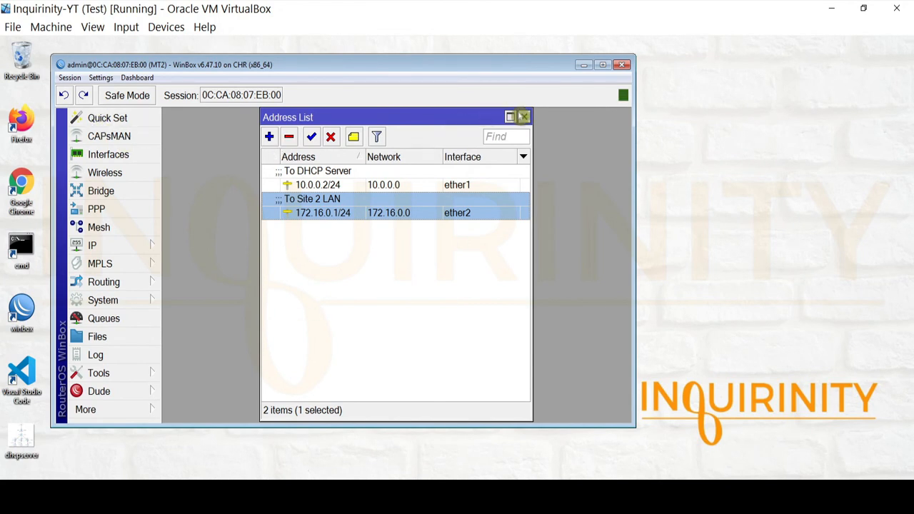
left_click(524, 116)
Step: Open the Site2-Relay entry in MT2's DHCP relay list and review its interface, DHCP server and local address
left_click(114, 246)
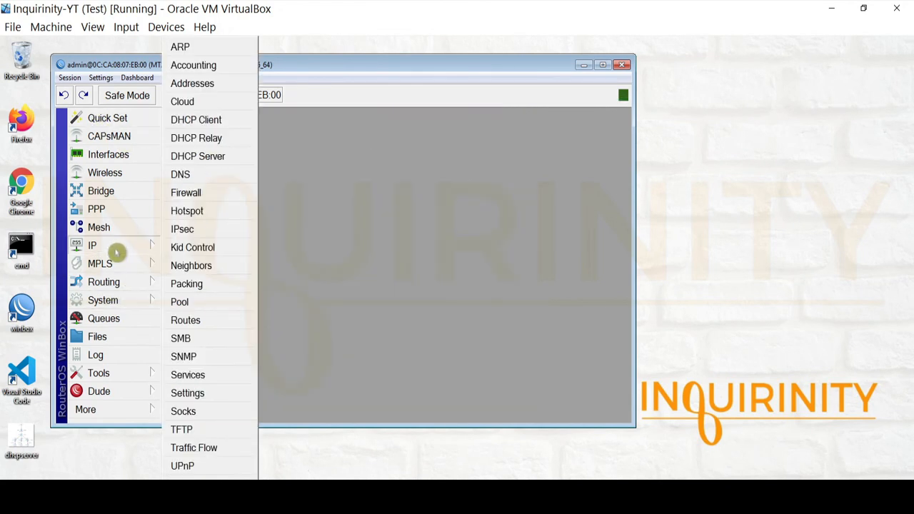
left_click(217, 137)
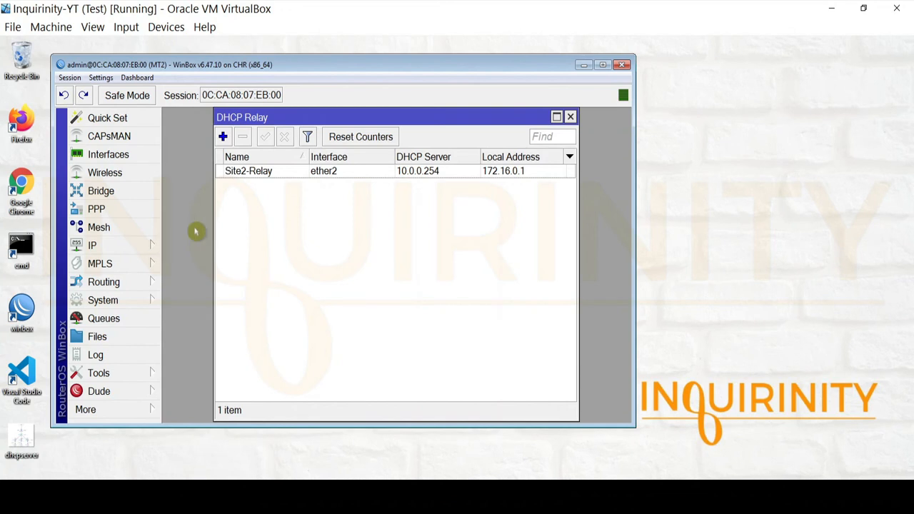
left_click(240, 175)
double_click(240, 173)
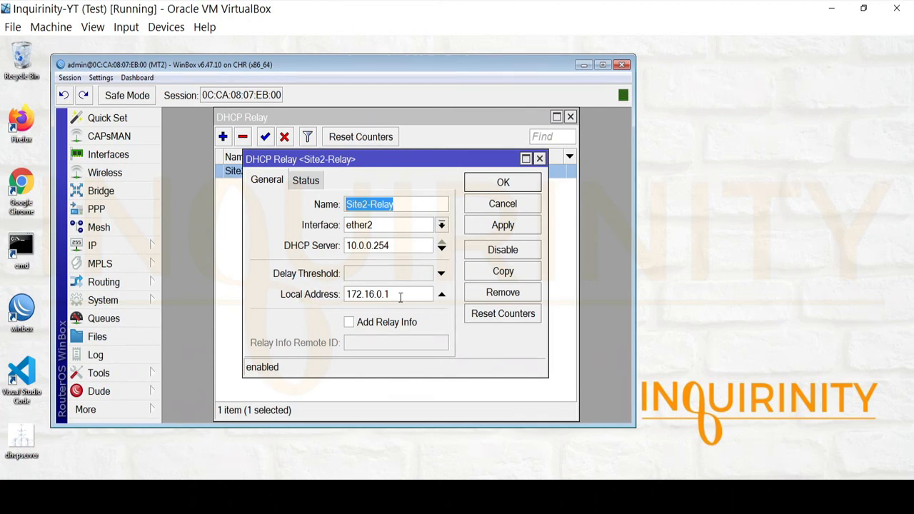
Step: Compare the relay's local address with the site 2 LAN address in MT2's address list, closing the list when done
left_click(115, 245)
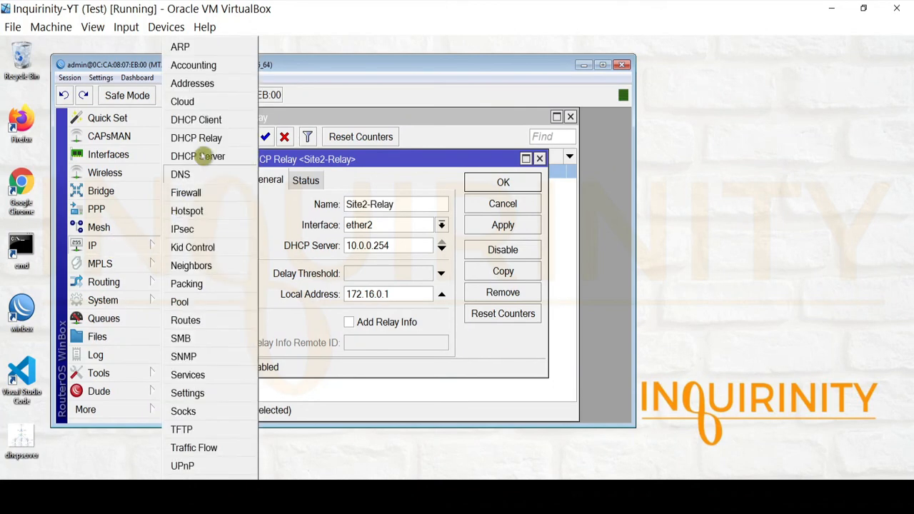
left_click(200, 82)
left_click_drag(336, 118, 554, 130)
left_click(537, 225)
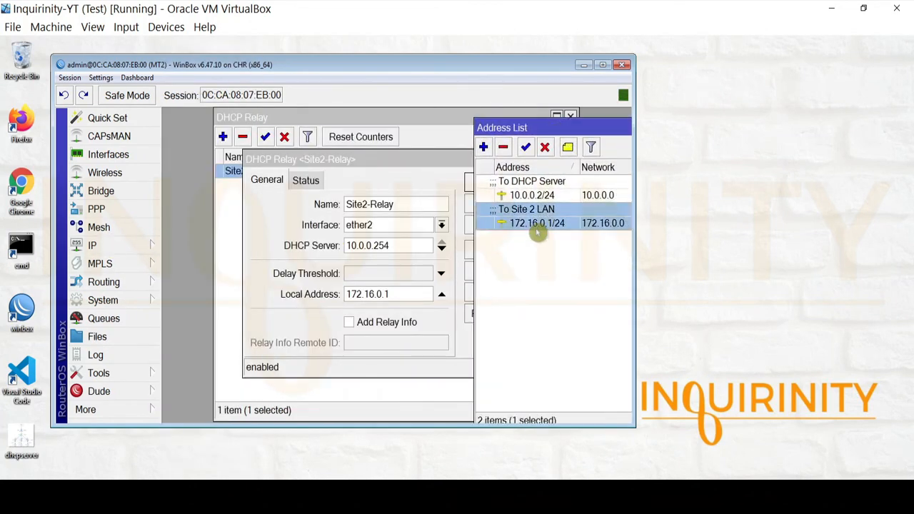
left_click_drag(588, 137, 383, 161)
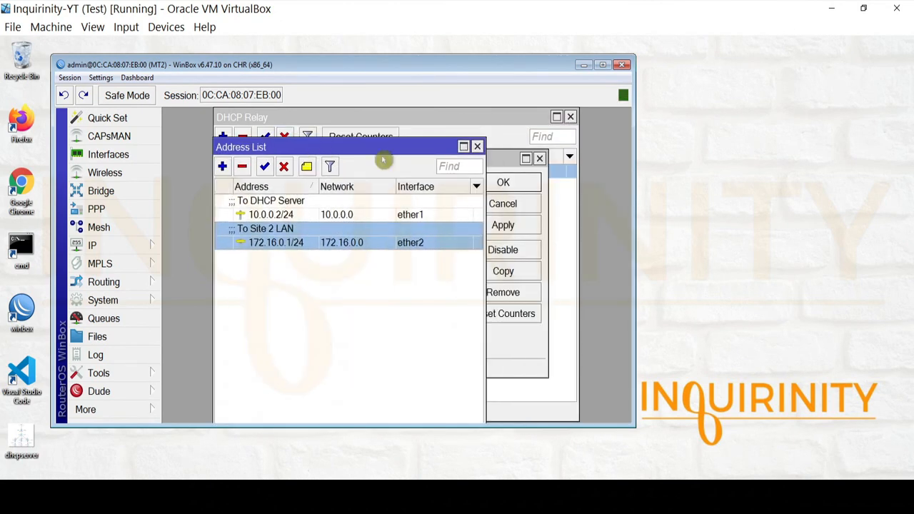
left_click(477, 146)
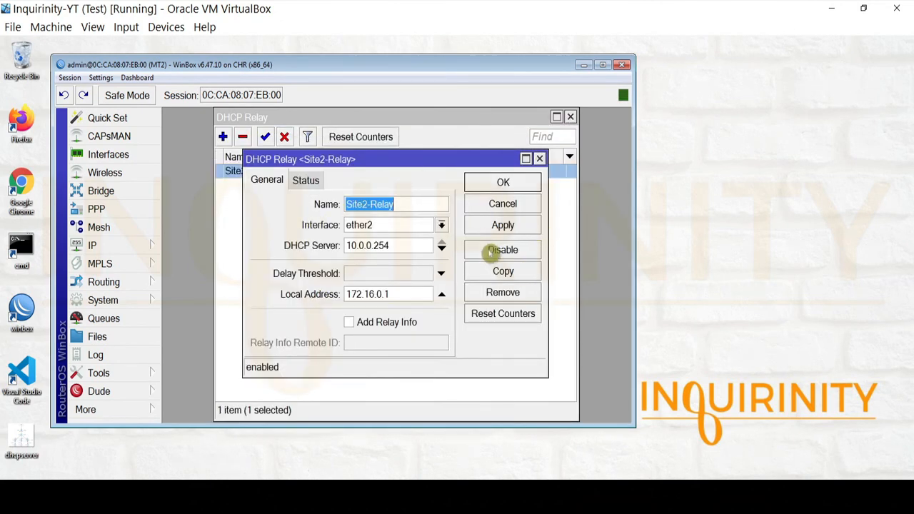
Step: Accept the Site2-Relay settings and reopen the relay to examine its status
left_click(503, 183)
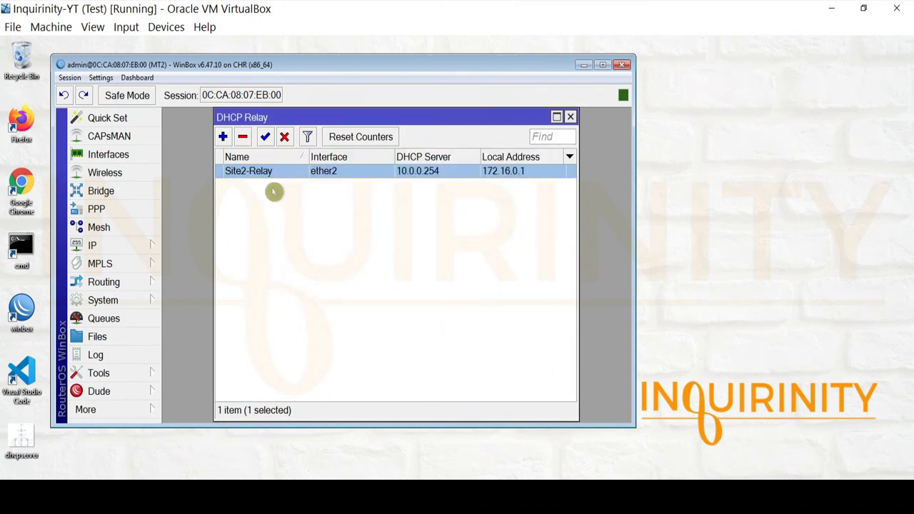
double_click(257, 172)
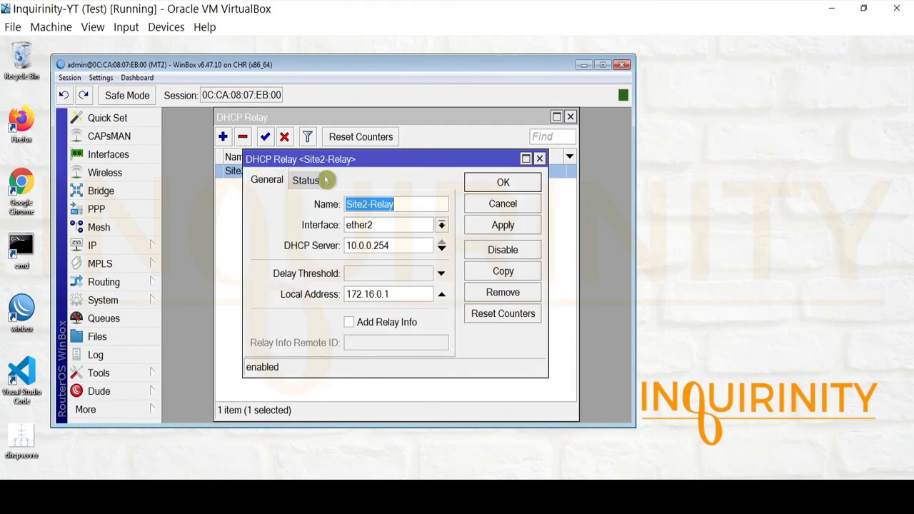
left_click(318, 180)
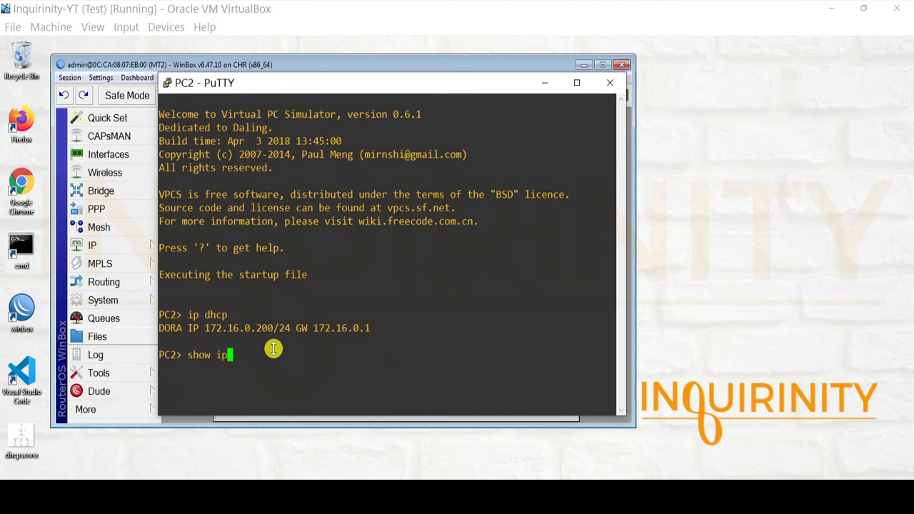
Step: Show PC2's IP configuration in its console, ping the gateway 172.16.0.1 and stop the ping
key("Return")
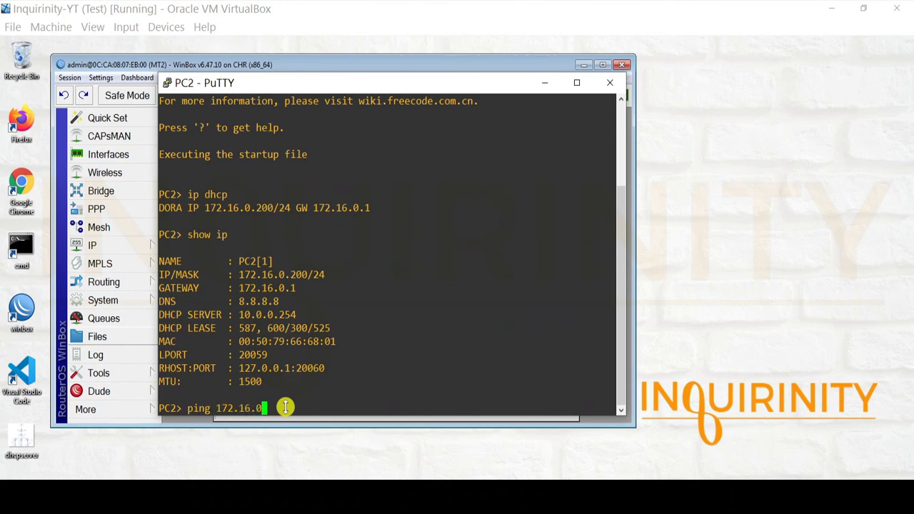
type(".1")
key("Return")
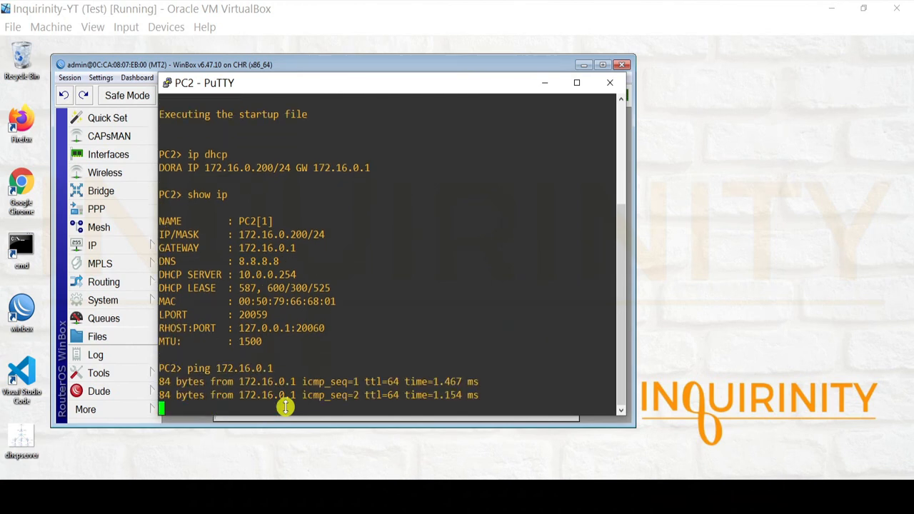
key("ctrl+c")
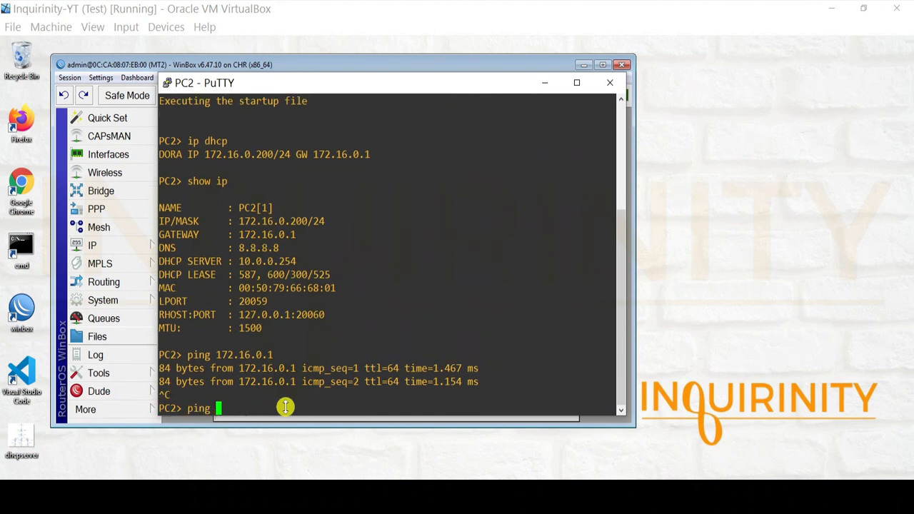
type("ping 8.8.8.8")
key("Return")
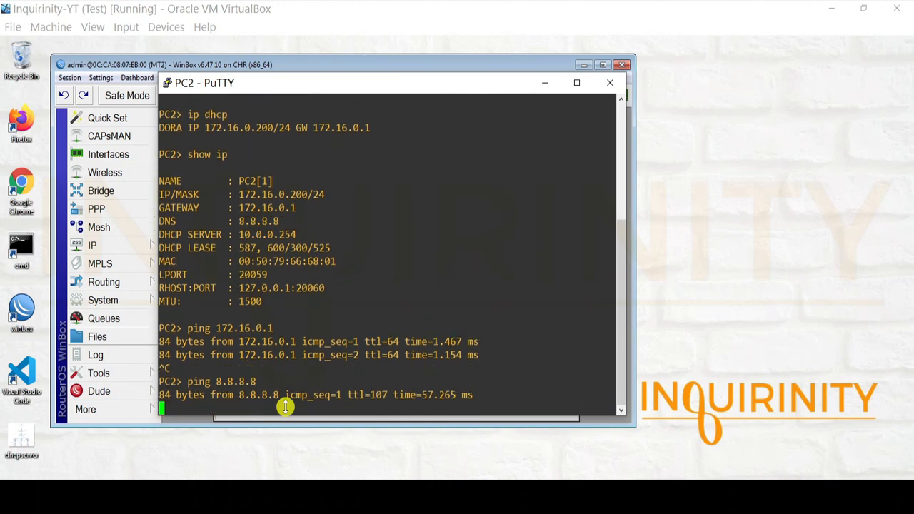
key("ctrl+c")
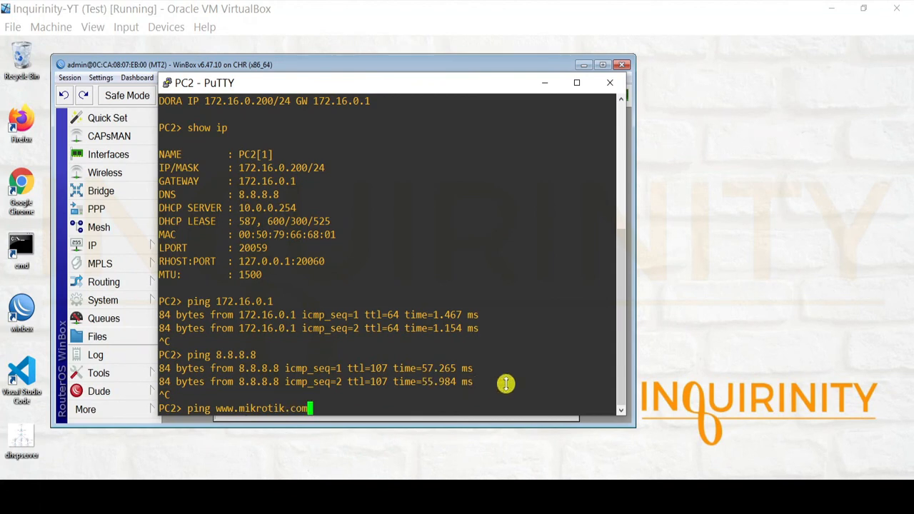
key("Return")
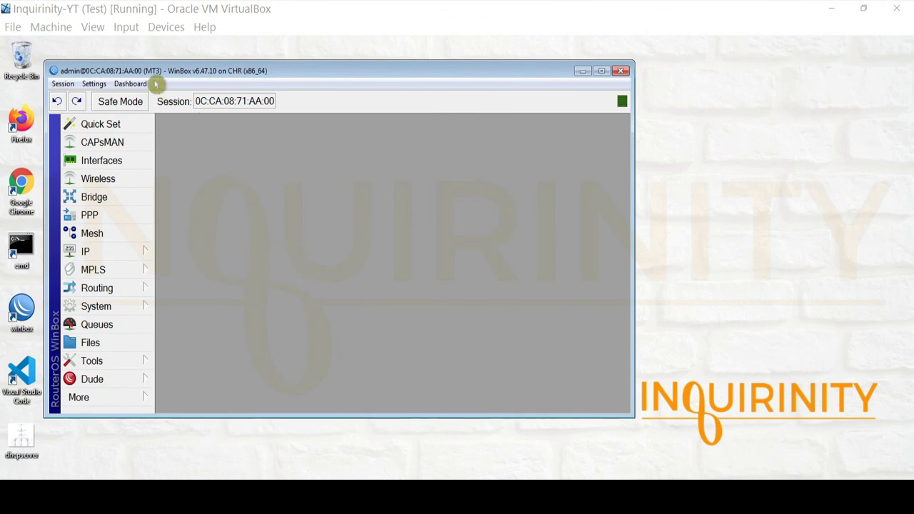
Step: Examine the DHCP server and site 3 LAN addresses in MT3's address list, closing the list when done
left_click(362, 449)
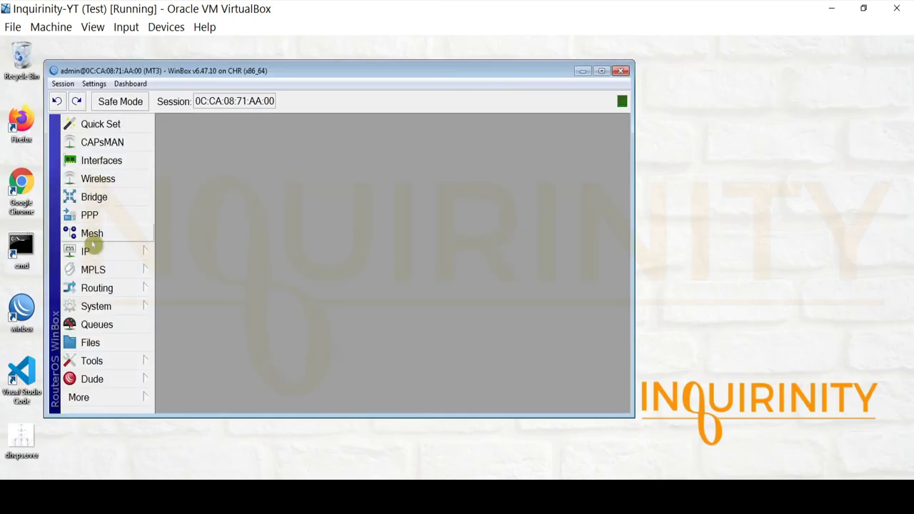
left_click(120, 252)
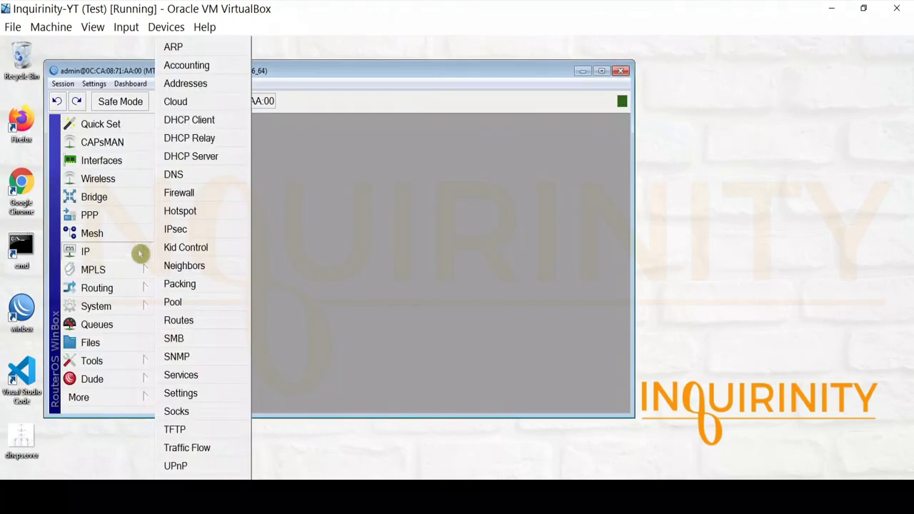
left_click(185, 84)
left_click(236, 192)
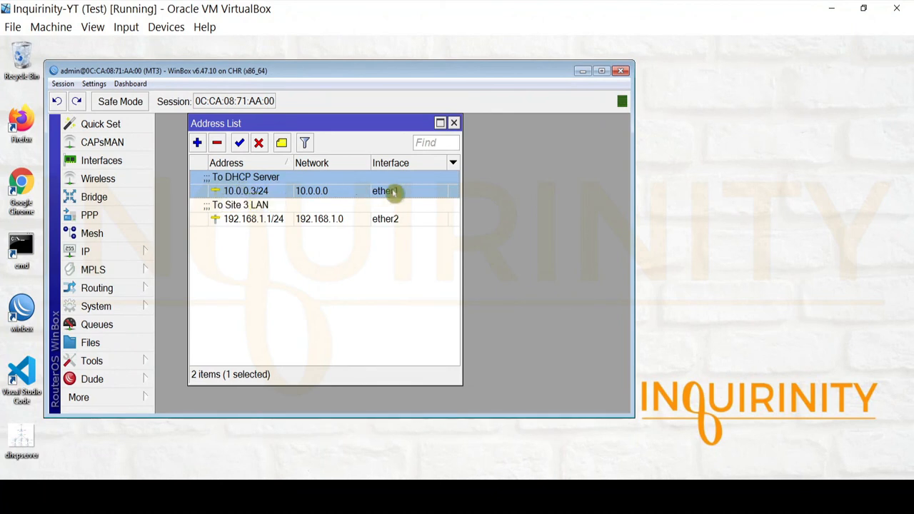
left_click(241, 226)
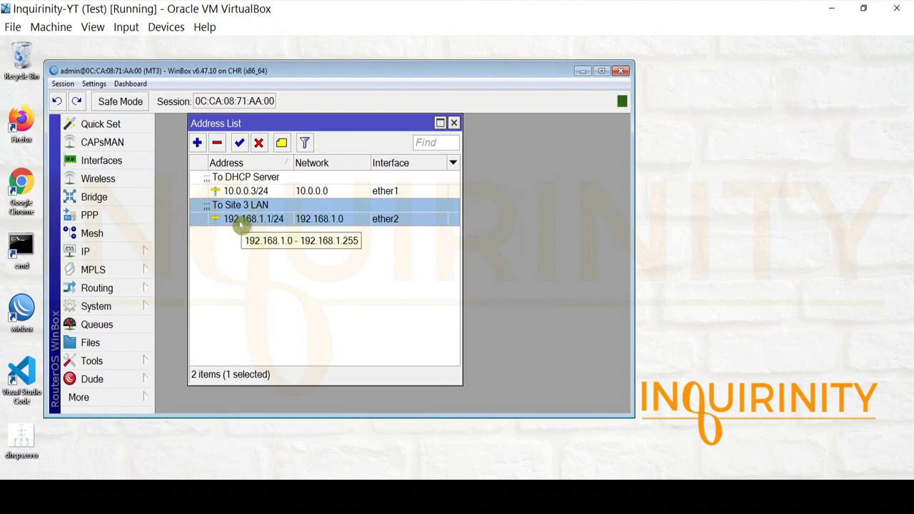
left_click(454, 122)
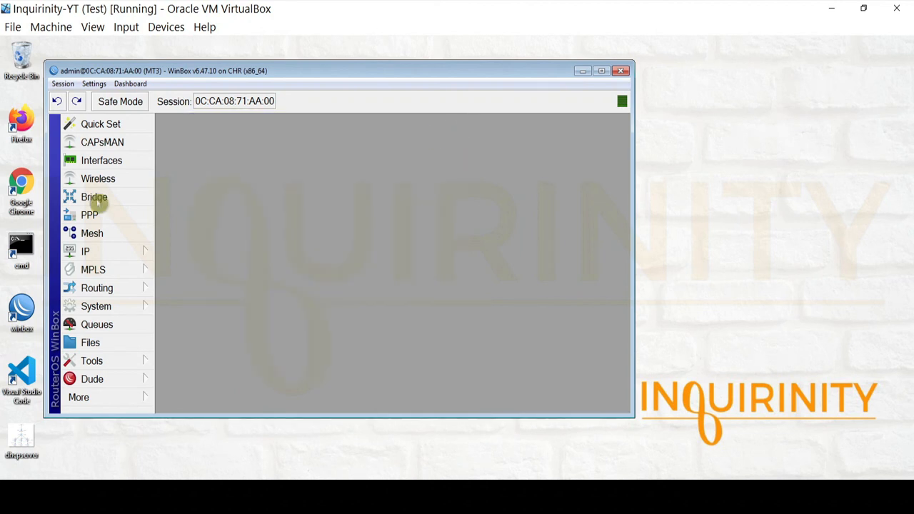
Step: Examine the default route in MT3's route list, closing the list when done
left_click(85, 253)
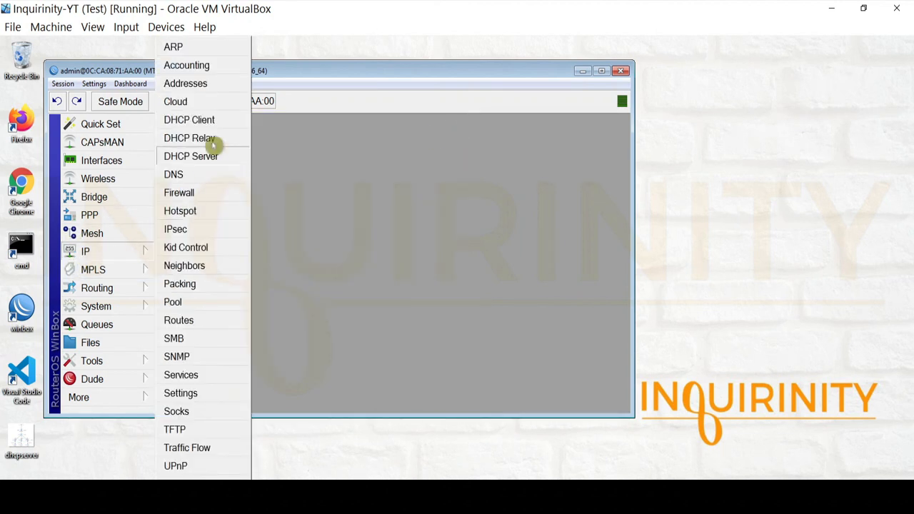
left_click(200, 321)
left_click(201, 201)
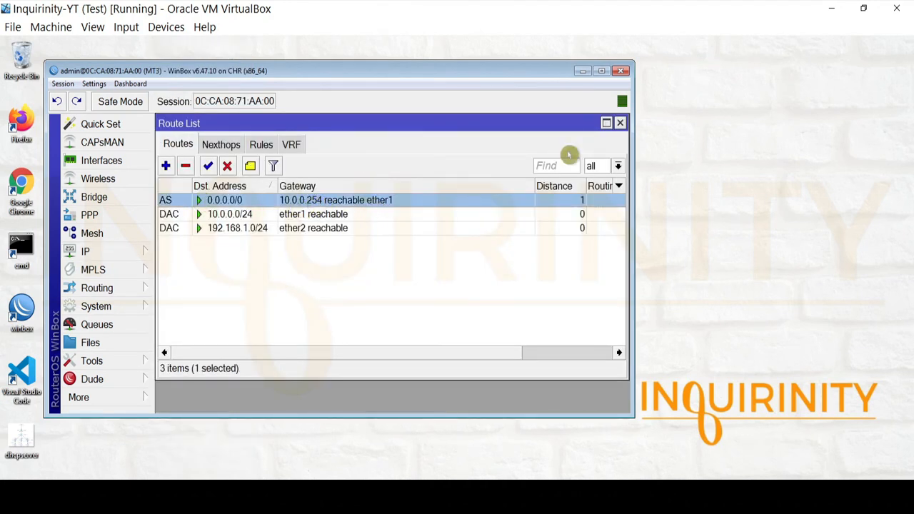
left_click(620, 123)
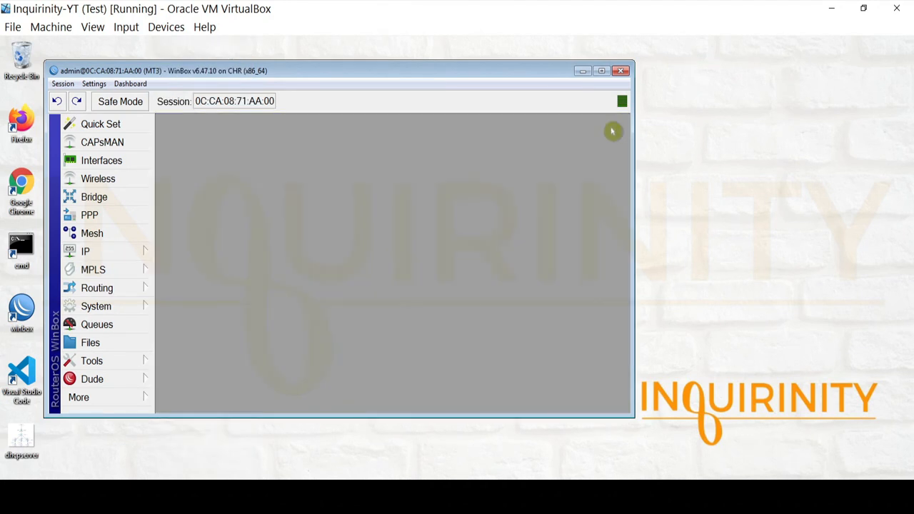
Step: Inspect MT3's masquerade NAT rule in the firewall, closing the rule and the firewall when done
left_click(124, 253)
left_click(200, 190)
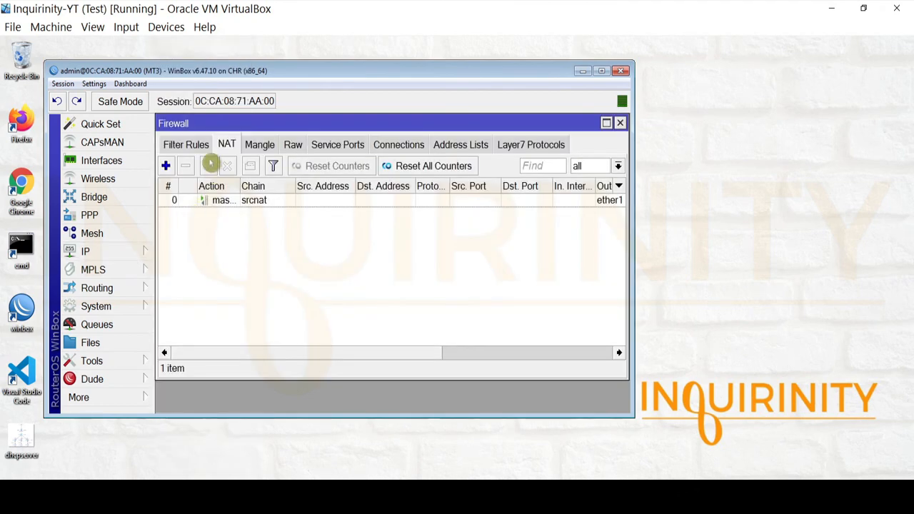
double_click(259, 202)
left_click(490, 170)
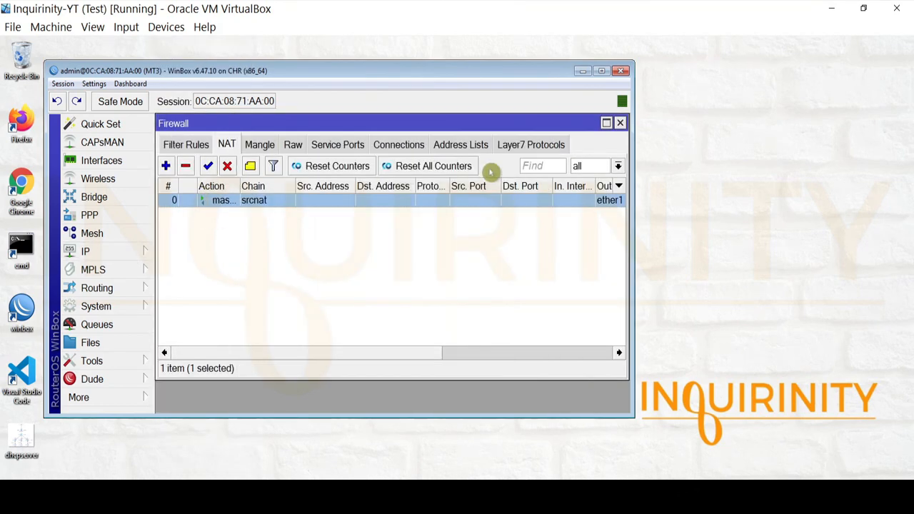
left_click(620, 123)
Step: Open the Site3-Relay DHCP relay on MT3 and examine its interface and DHCP server address
left_click(121, 254)
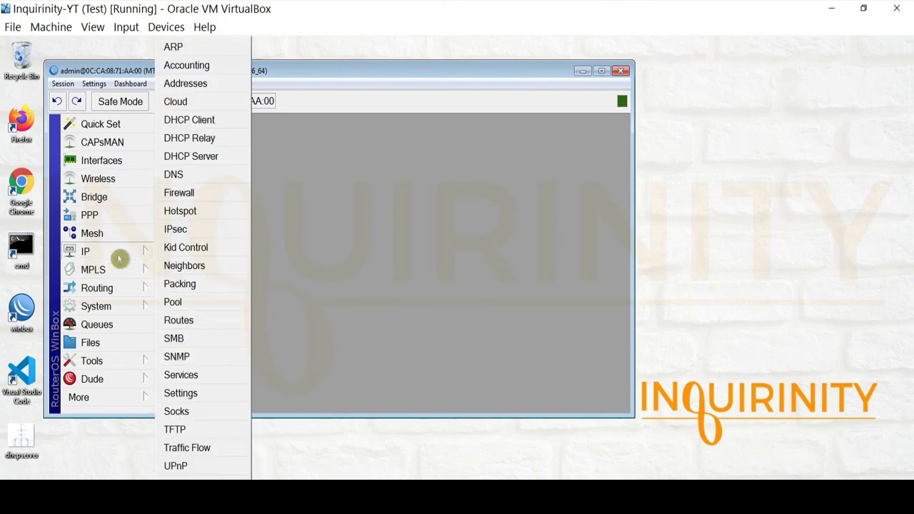
left_click(212, 139)
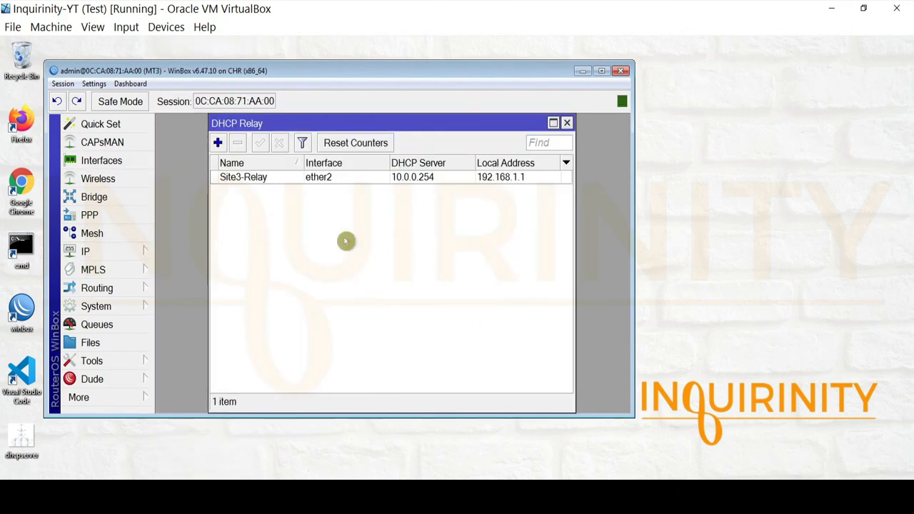
double_click(245, 178)
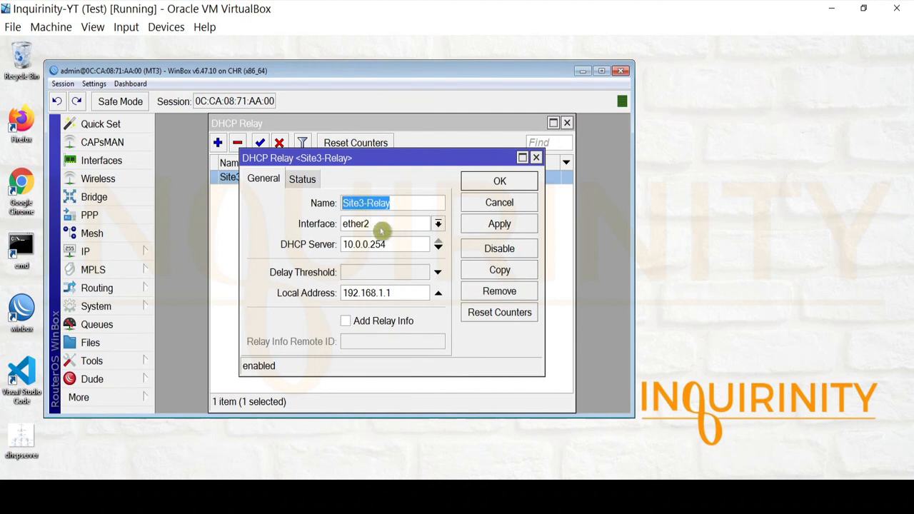
left_click_drag(398, 246, 260, 238)
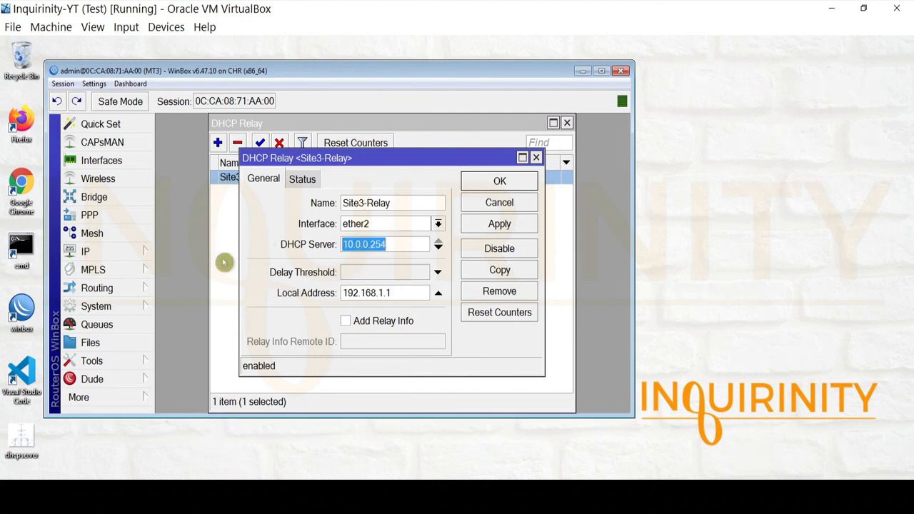
Step: Compare the relay's local address with the site 3 LAN address in MT3's address list, closing the list when done
left_click(116, 259)
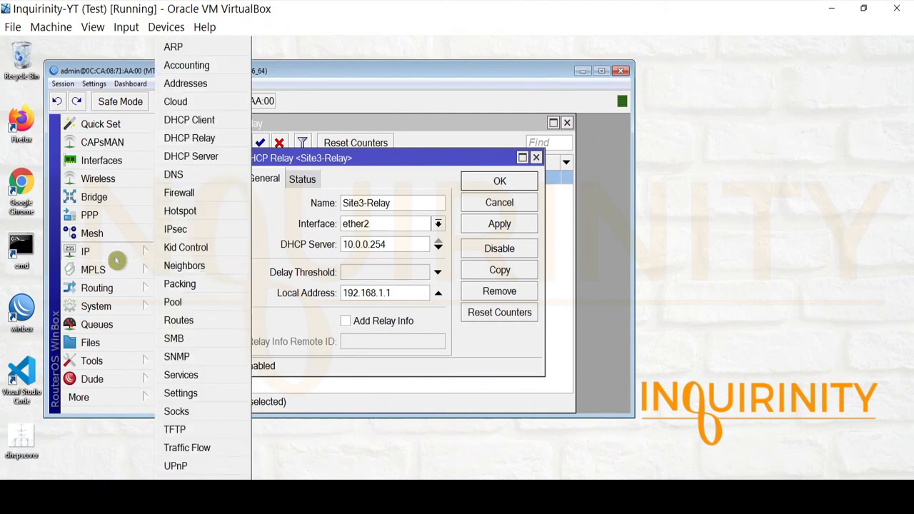
left_click(202, 85)
left_click_drag(343, 134, 572, 145)
left_click(498, 234)
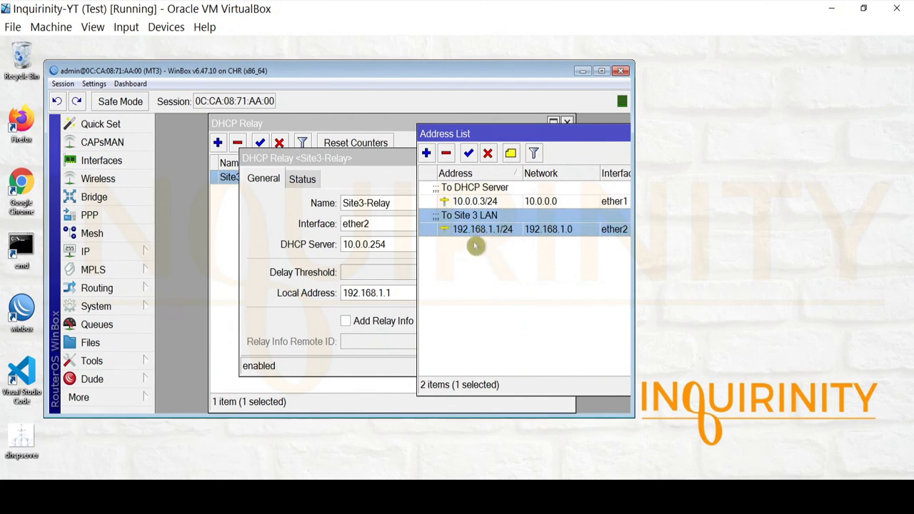
left_click_drag(557, 138, 294, 164)
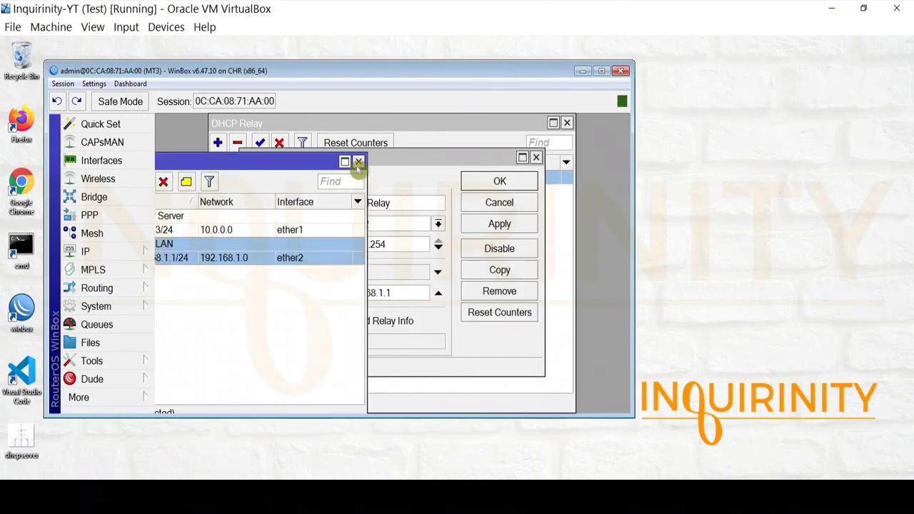
left_click(357, 159)
Step: Accept the Site3-Relay settings and reopen the relay to examine its request and response status
left_click(497, 181)
double_click(261, 179)
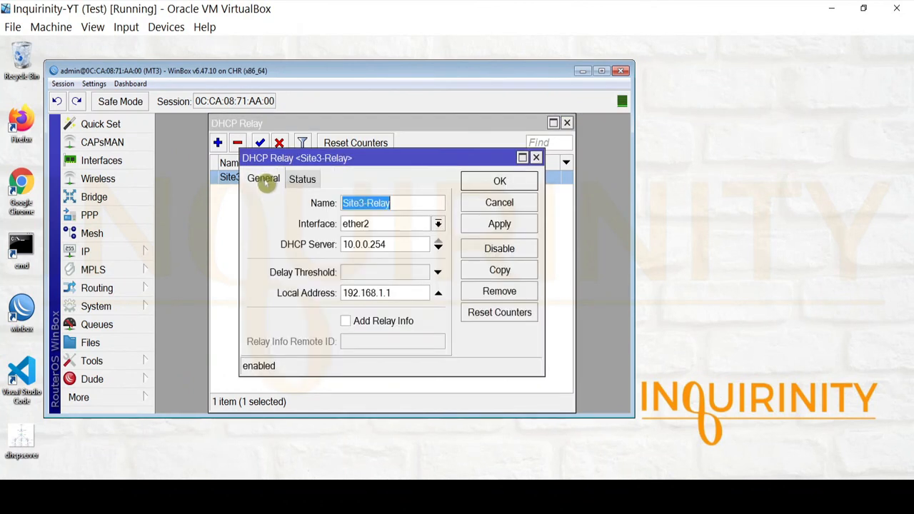
left_click(302, 179)
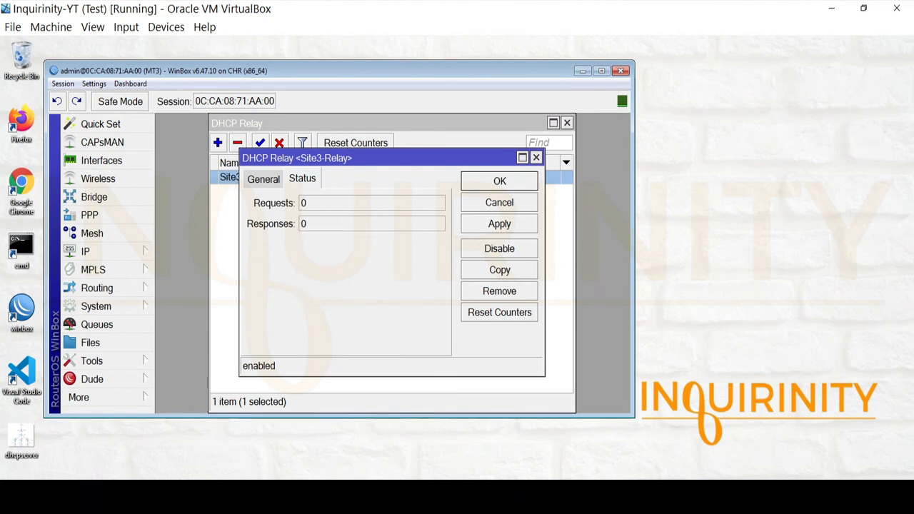
Step: Switch to PC3's PuTTY console, request an address with ip dhcp, and display the configuration with show ip
key("alt+Tab")
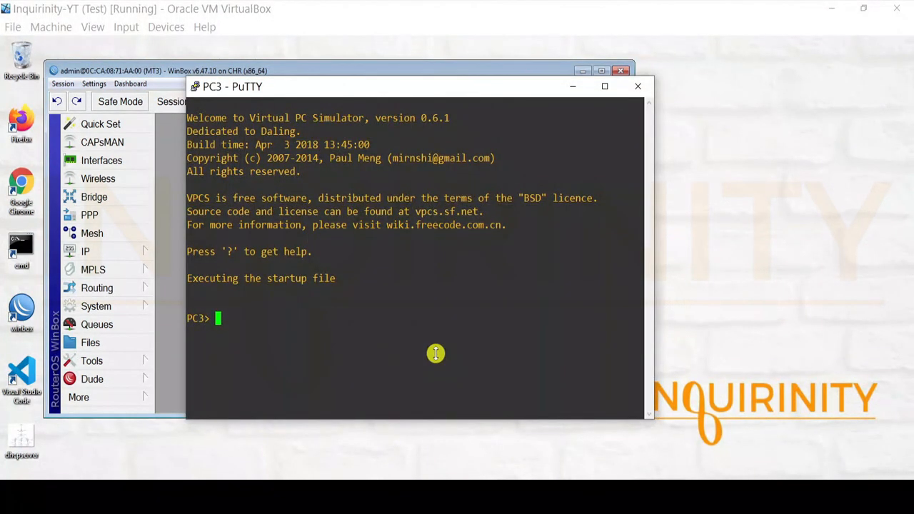
type("ip dhcp")
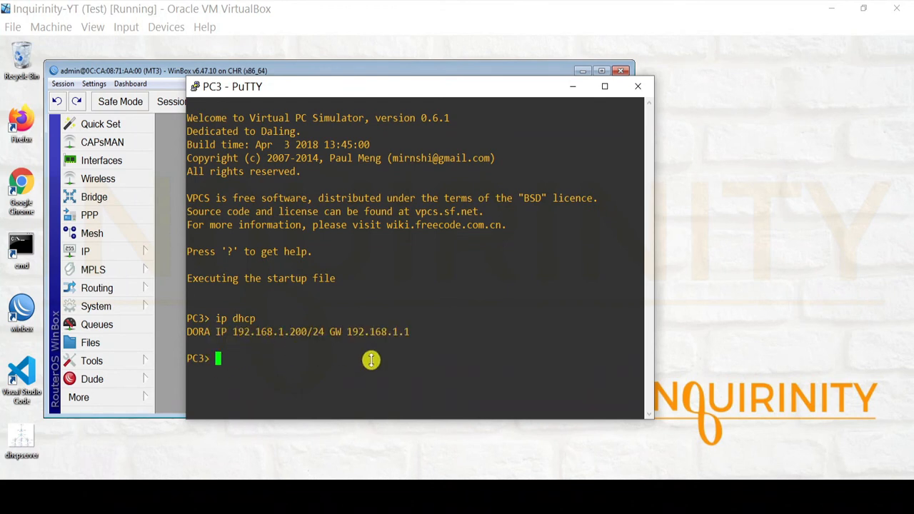
type("show ip")
key("Return")
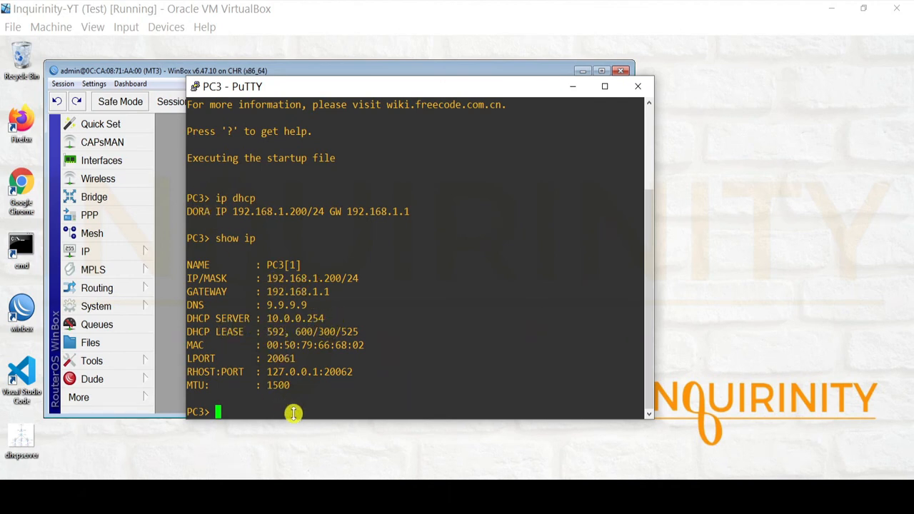
Step: Ping the gateway 192.168.1.1 from PC3 and stop the ping
type("ing ")
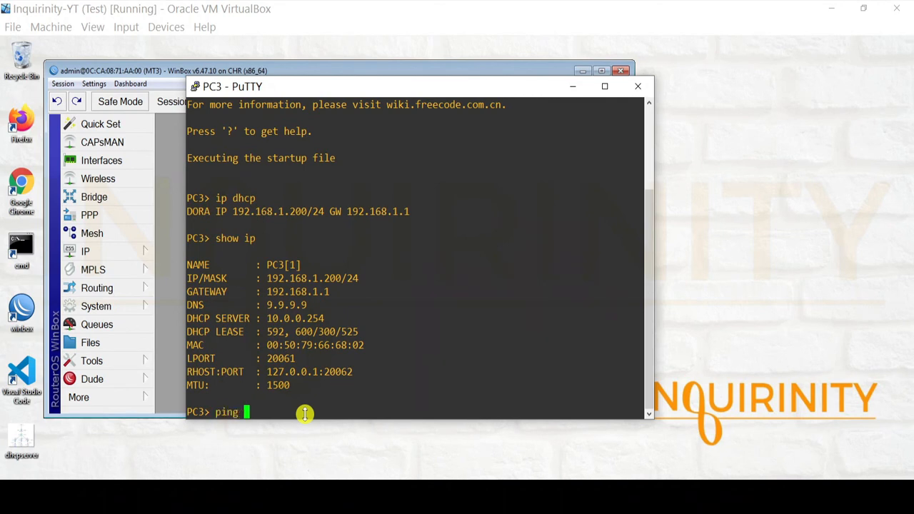
type("192.168.1.1")
key("Return")
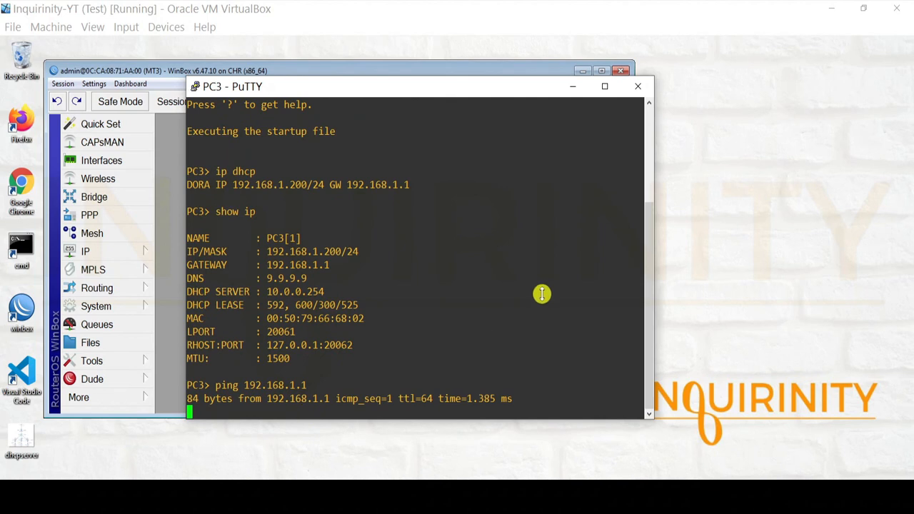
key("ctrl+c")
type("ping 9.9.9.9")
key("Return")
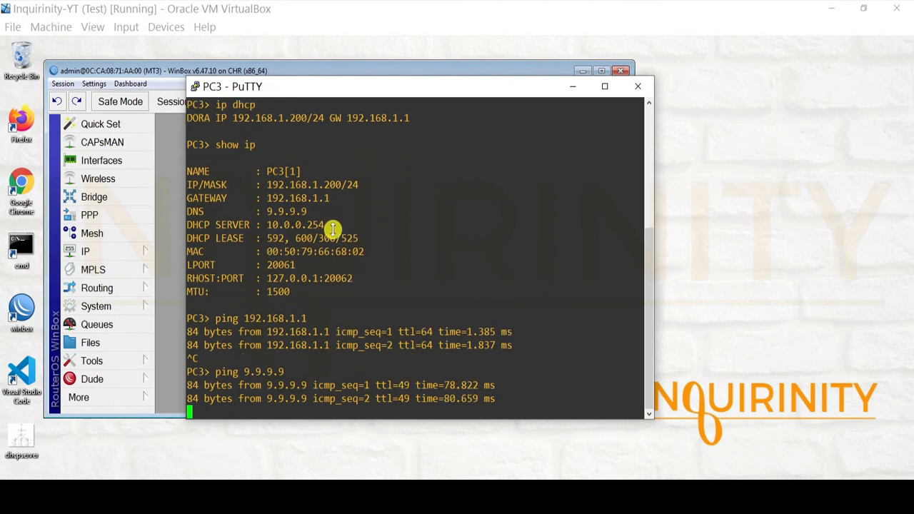
key("ctrl+c")
type("ping ")
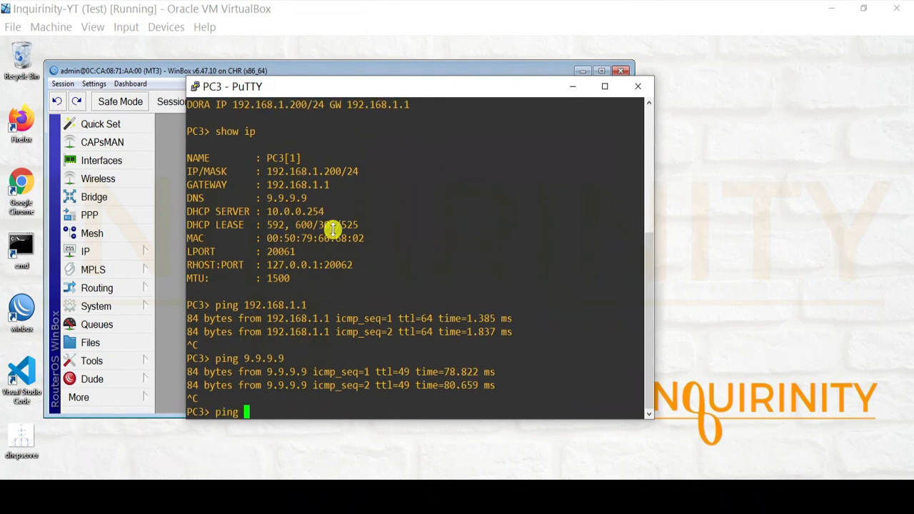
type("www.facebook.com")
key("Return")
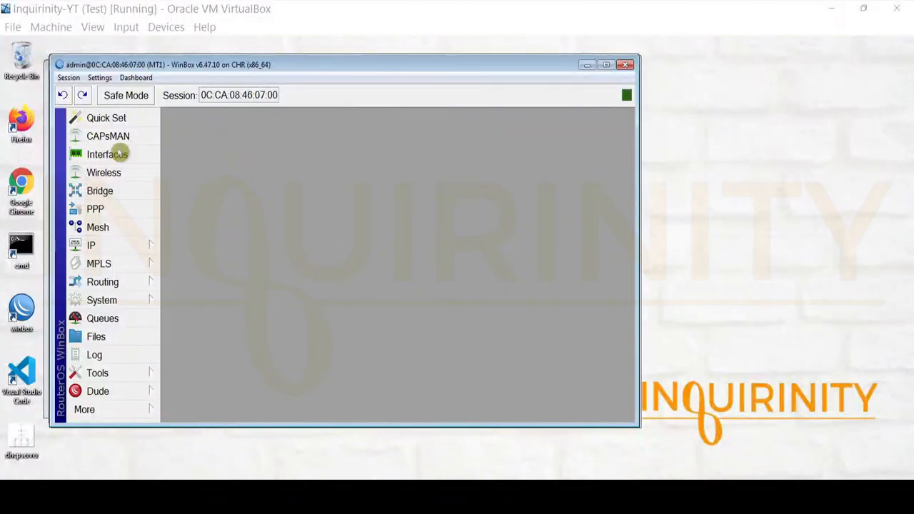
Step: In MT1's WinBox session, check the DHCP server list and its leases, closing the DHCP server window when done
left_click(119, 250)
left_click(221, 158)
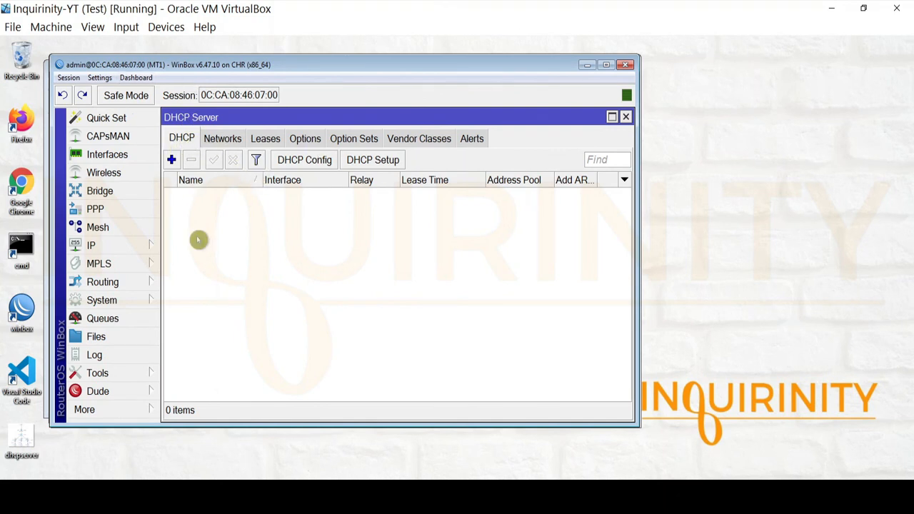
left_click(265, 139)
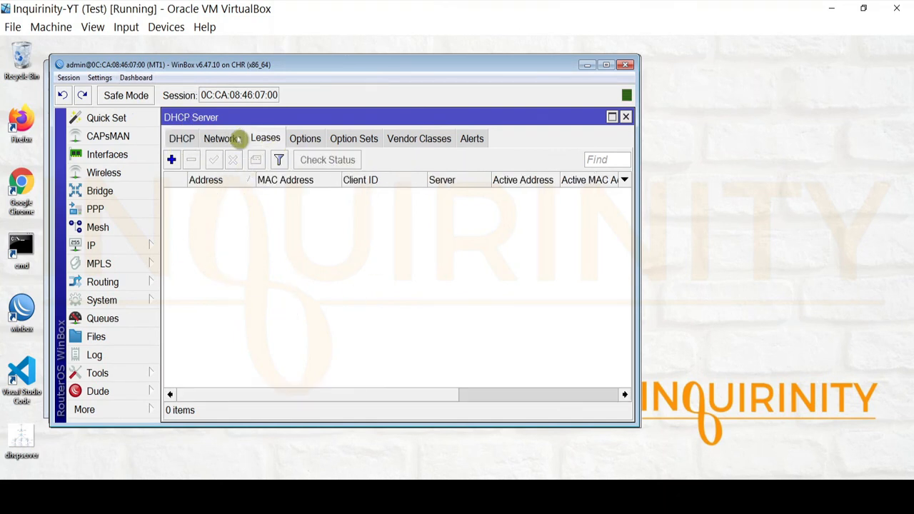
left_click(625, 117)
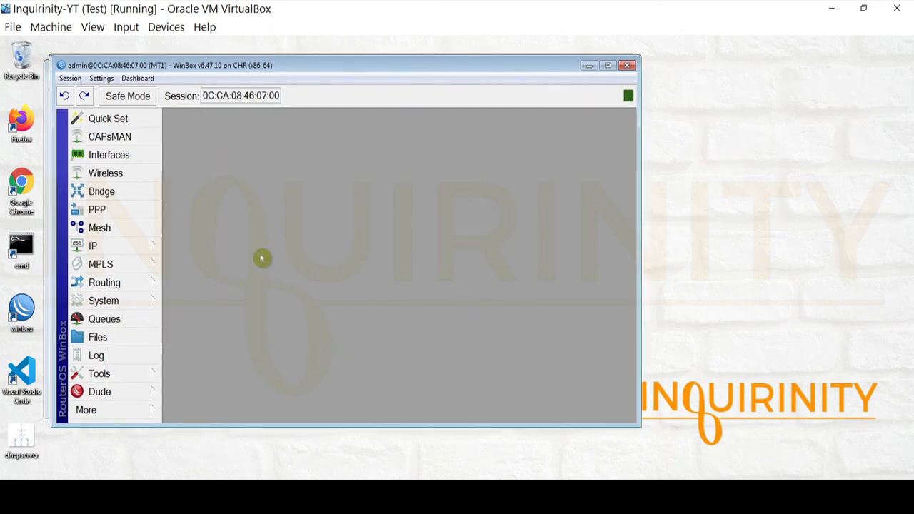
Step: Connect WinBox to the neighbor MT2 and move its session window up over the MT1 window
left_click(158, 493)
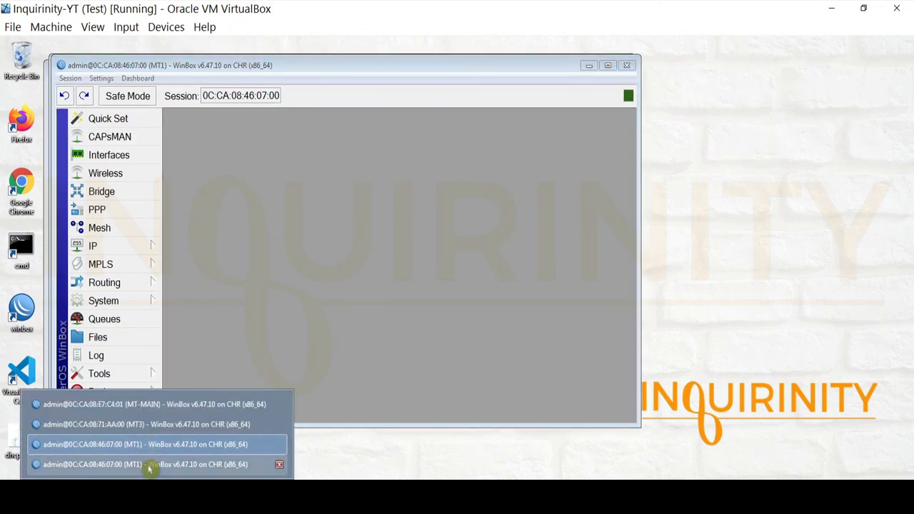
left_click(150, 465)
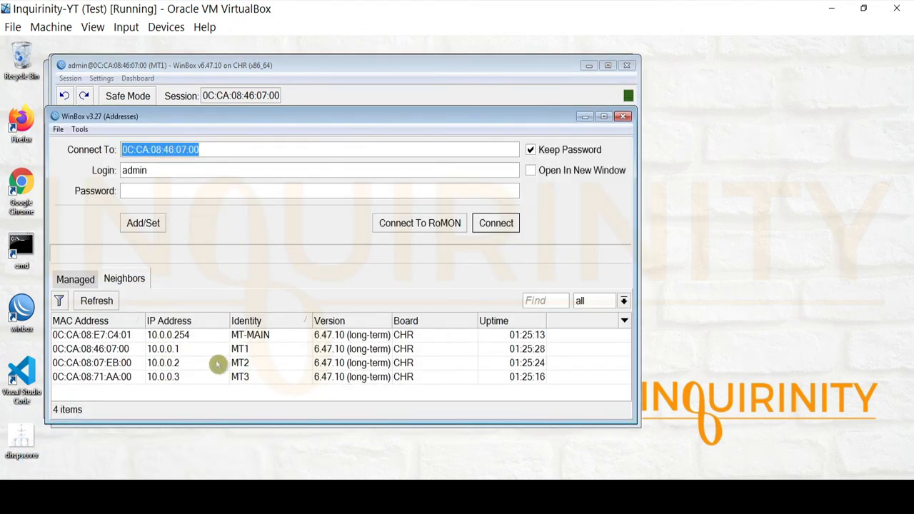
left_click(218, 364)
left_click(500, 224)
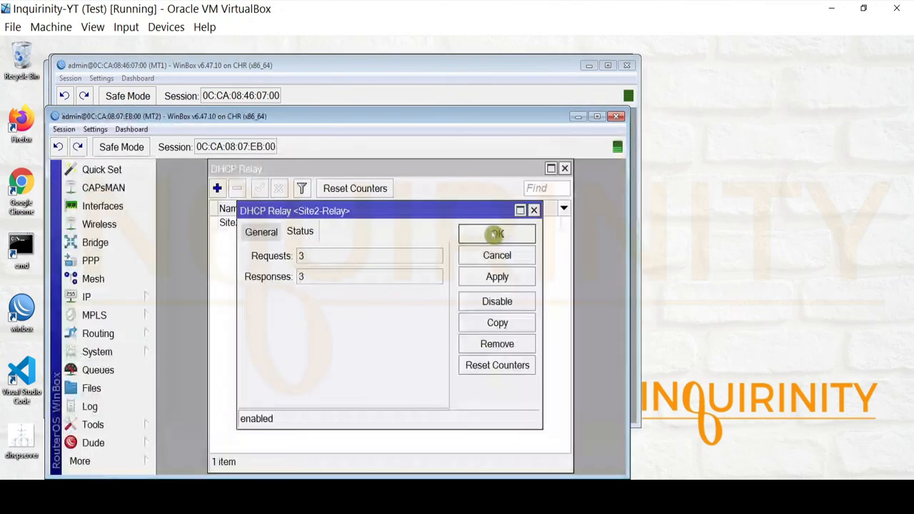
left_click_drag(214, 116, 219, 70)
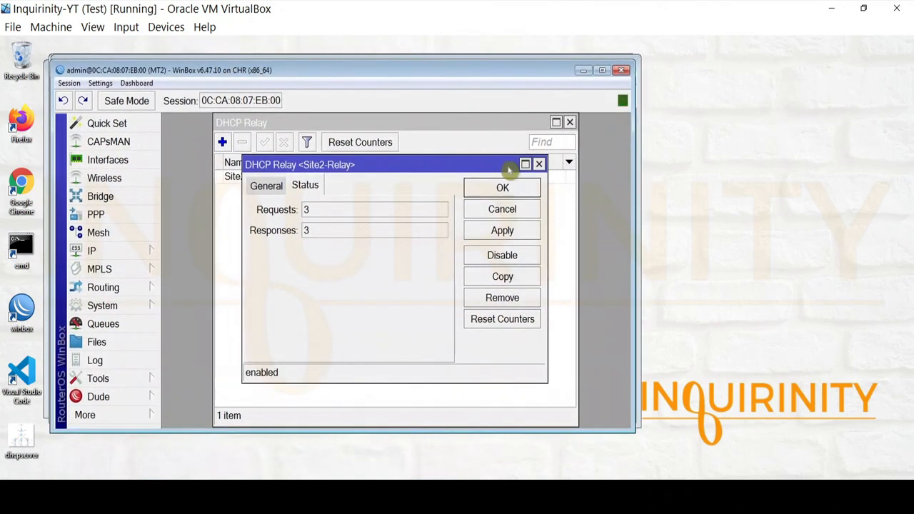
Step: Close MT2's DHCP relay windows, check its DHCP server list and leases, and minimize the session
left_click(540, 164)
left_click(569, 122)
left_click(114, 253)
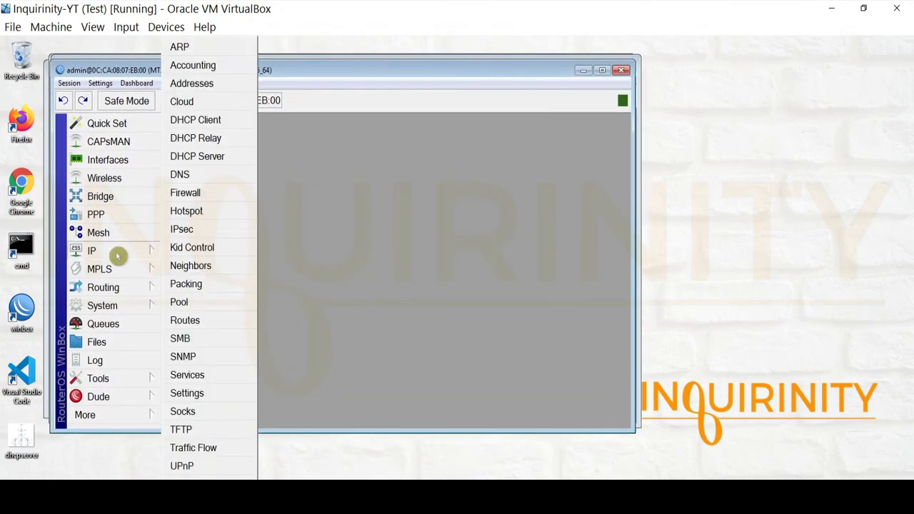
left_click(217, 160)
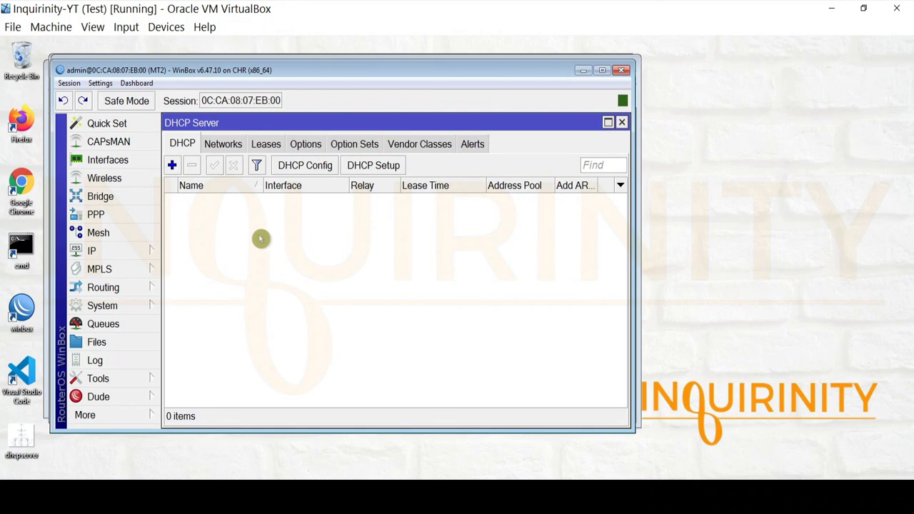
left_click(265, 145)
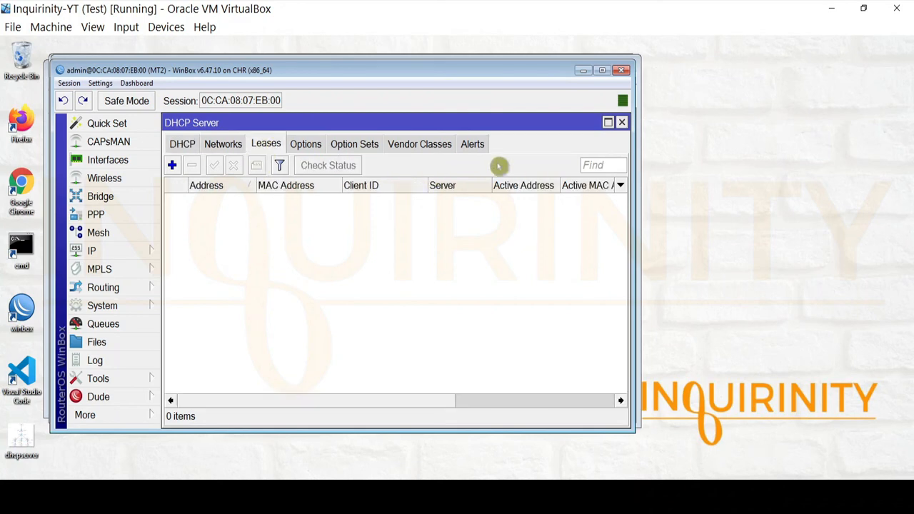
left_click(583, 70)
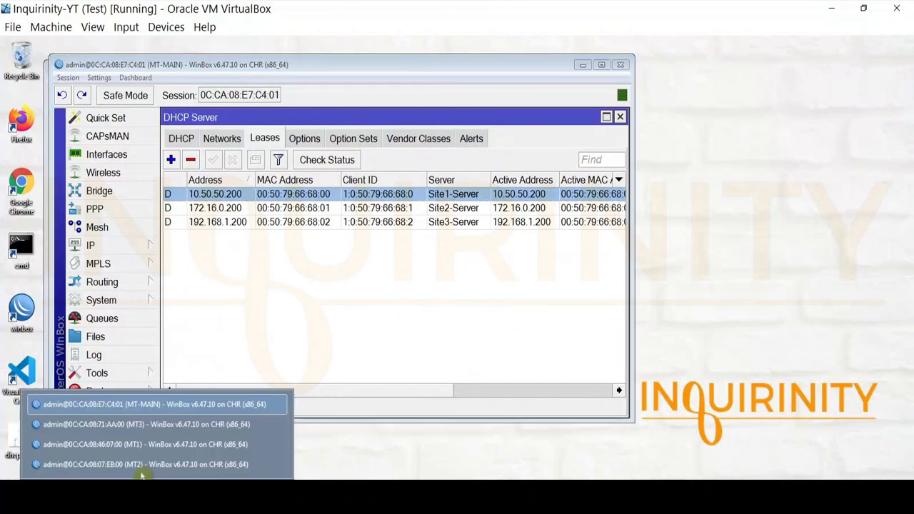
Step: Switch to MT3's WinBox session and check its DHCP server list and leases
left_click(181, 441)
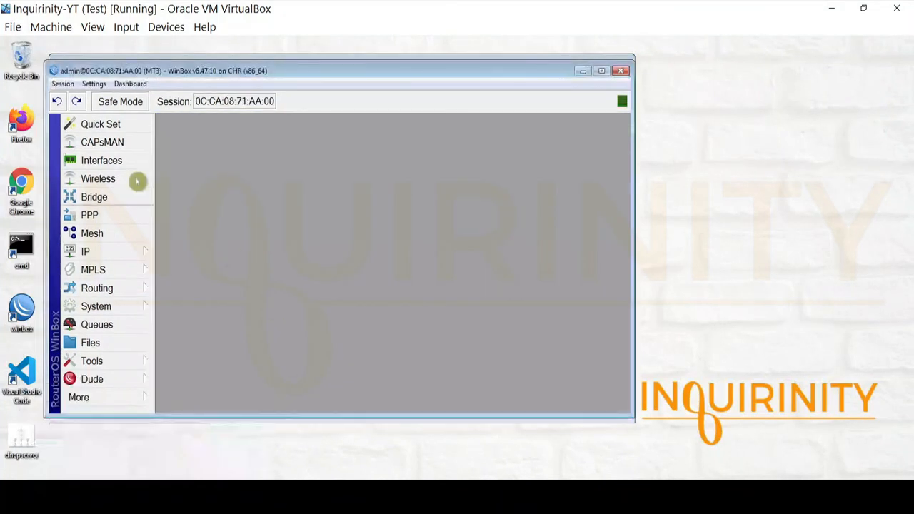
left_click(127, 252)
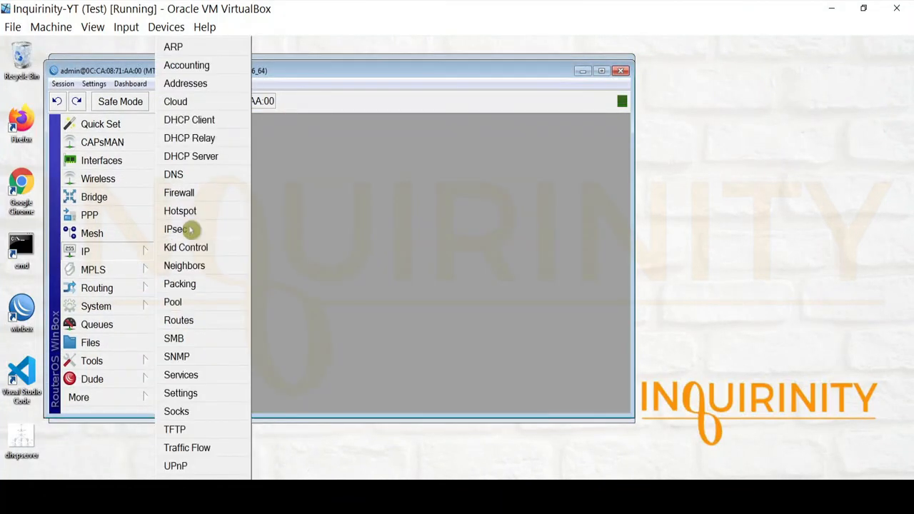
left_click(204, 156)
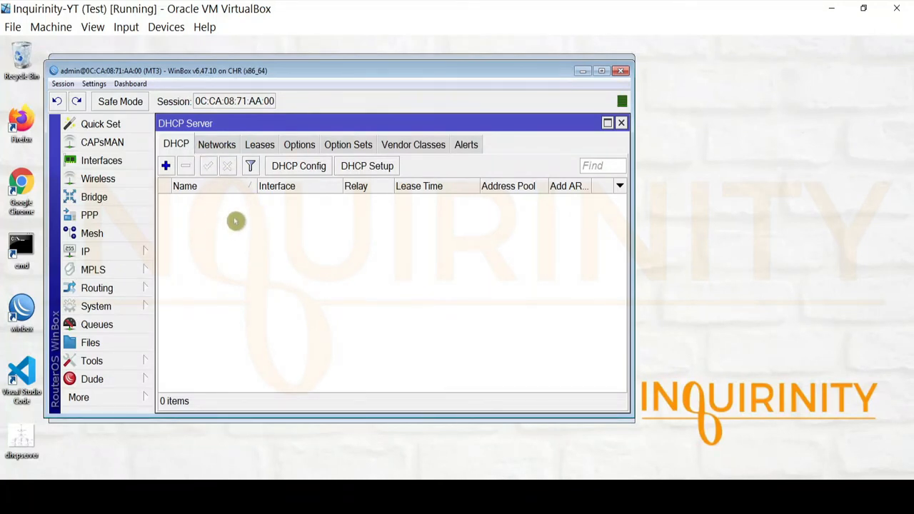
left_click(266, 146)
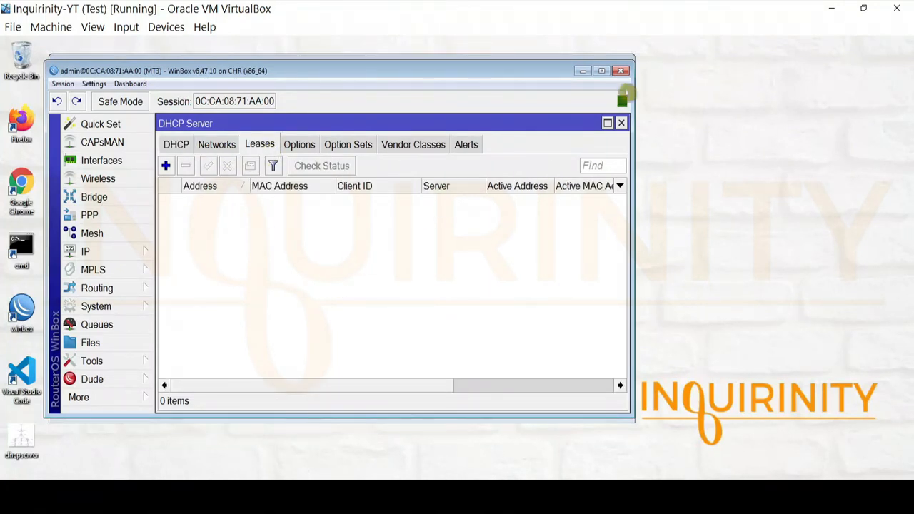
Step: Return to MT-MAIN's DHCP leases and examine the Site2-Server and Site3-Server leases in turn
left_click(583, 73)
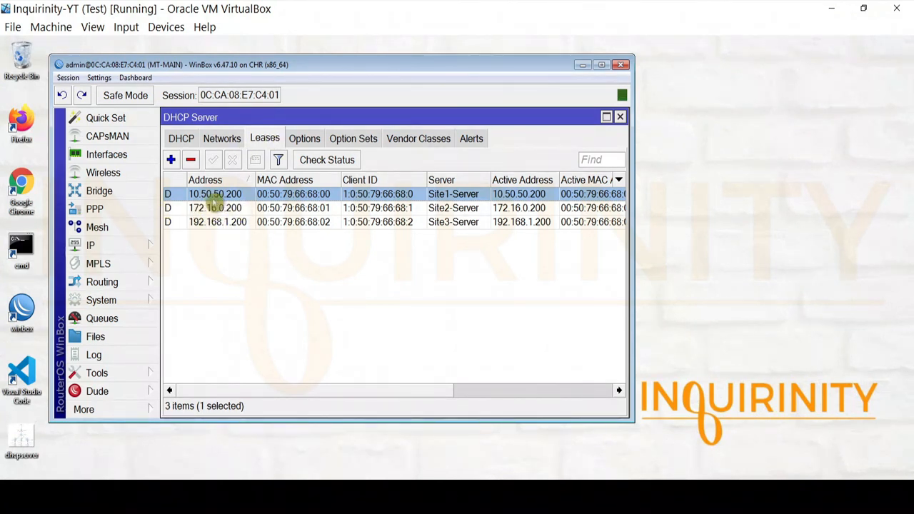
left_click(218, 208)
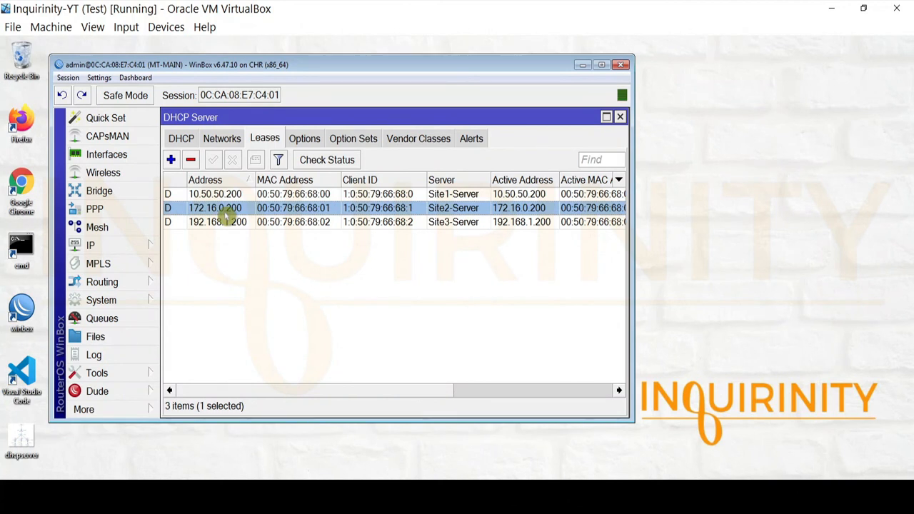
left_click(232, 223)
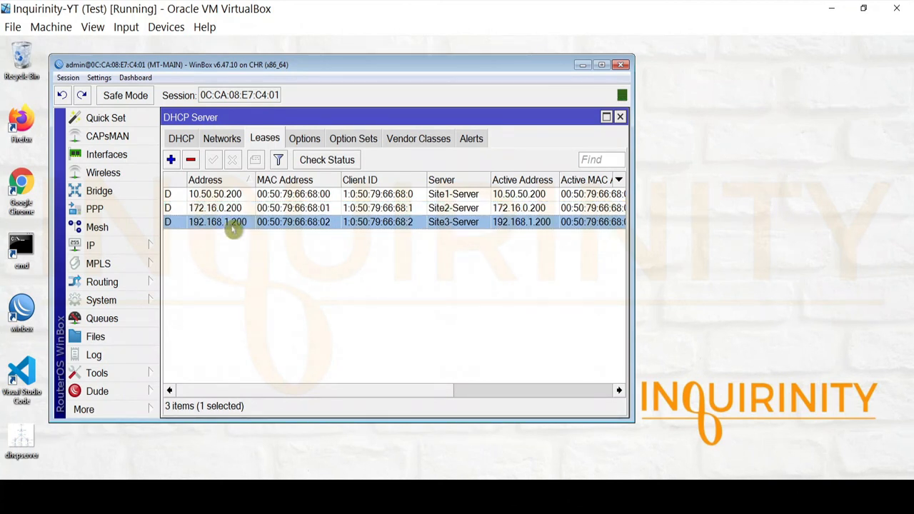